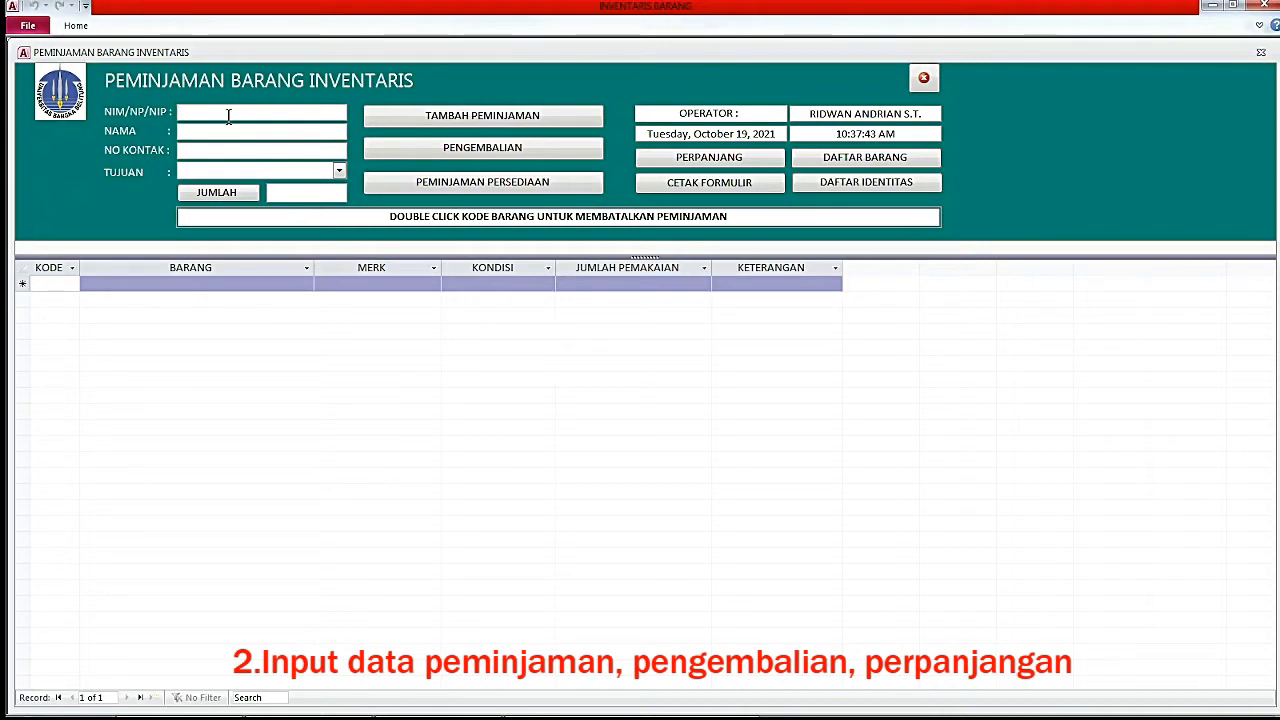
Enter the borrower's NIM so the NAMA field fills in automatically.
click(228, 116)
text(1021711048)
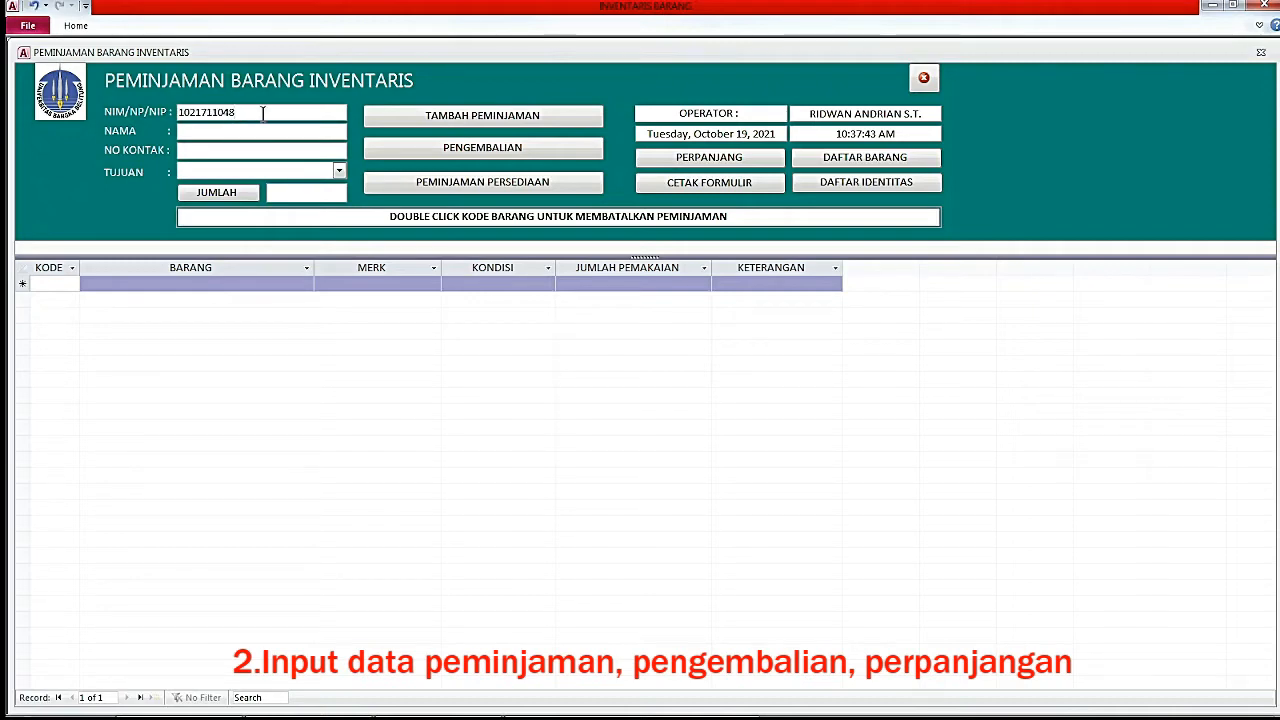
drag(240, 113, 179, 113)
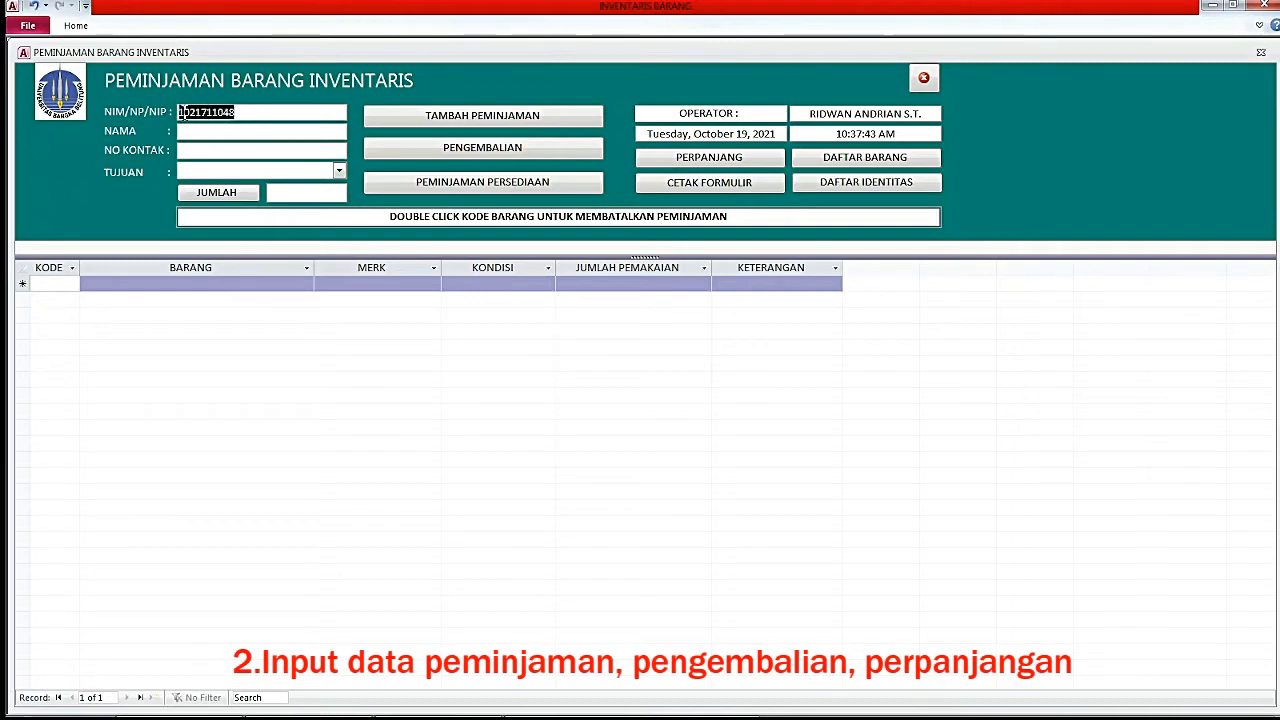
click(250, 112)
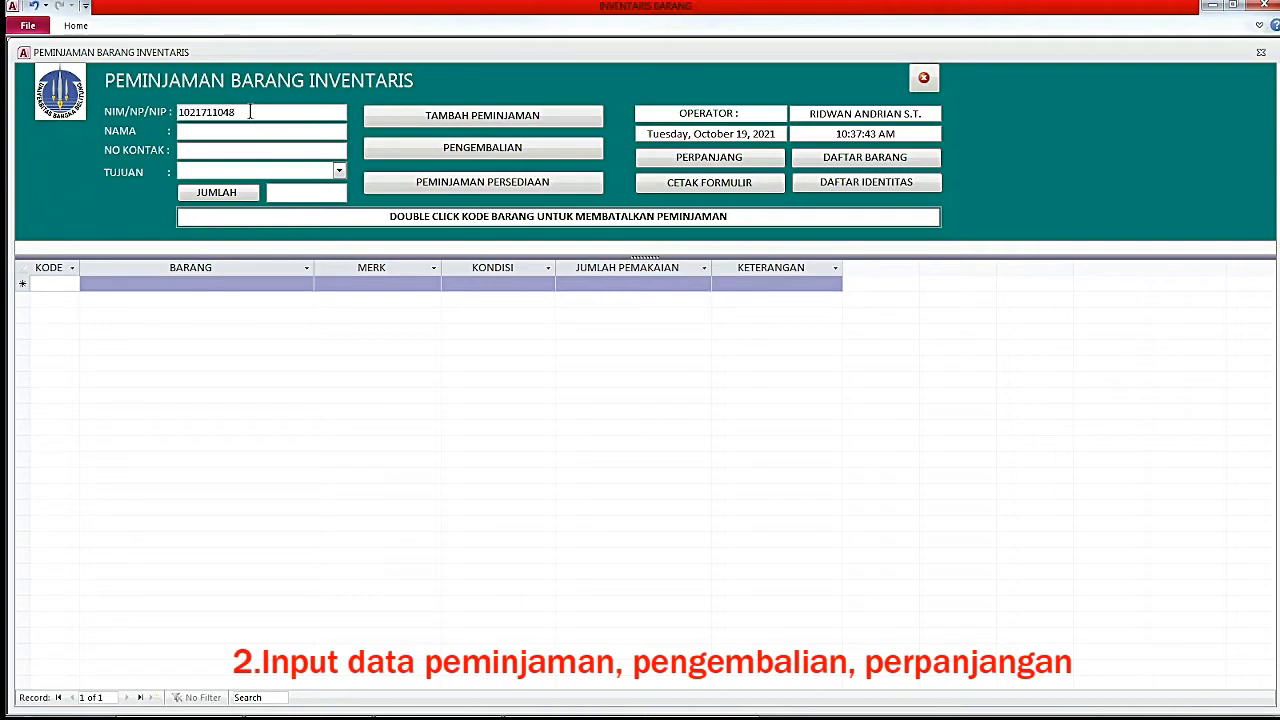
key(Tab)
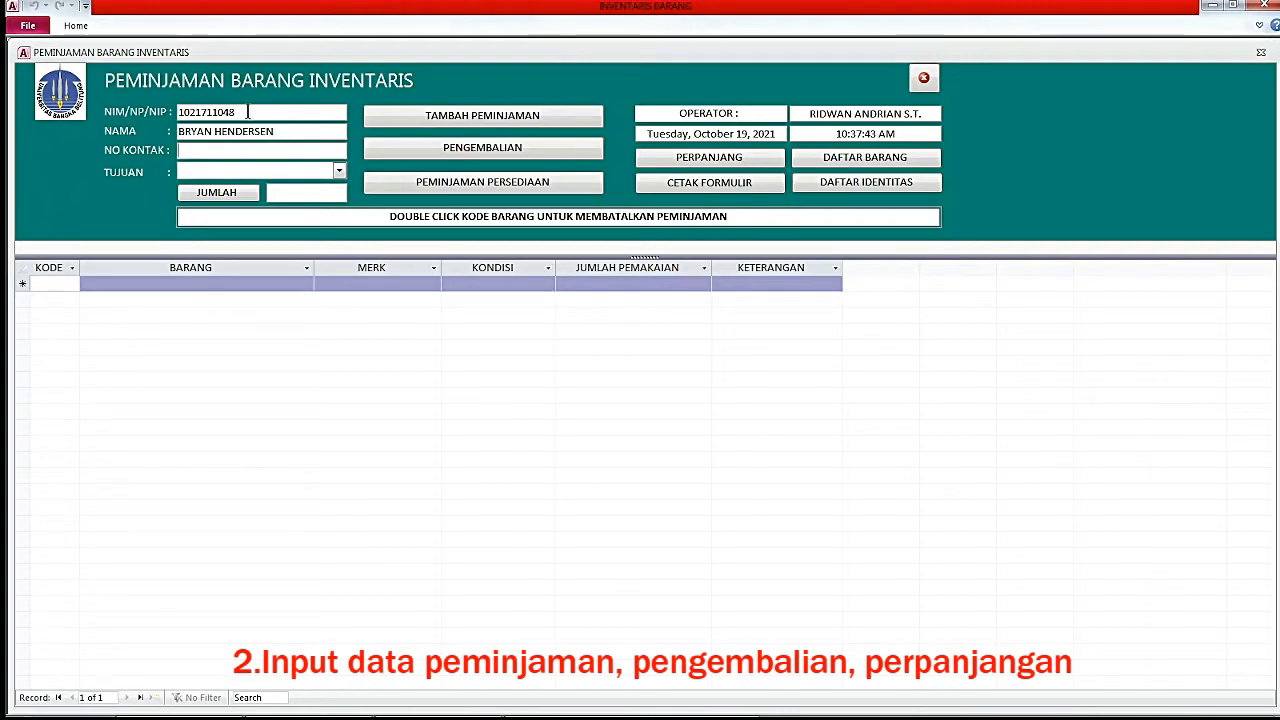
key(Tab)
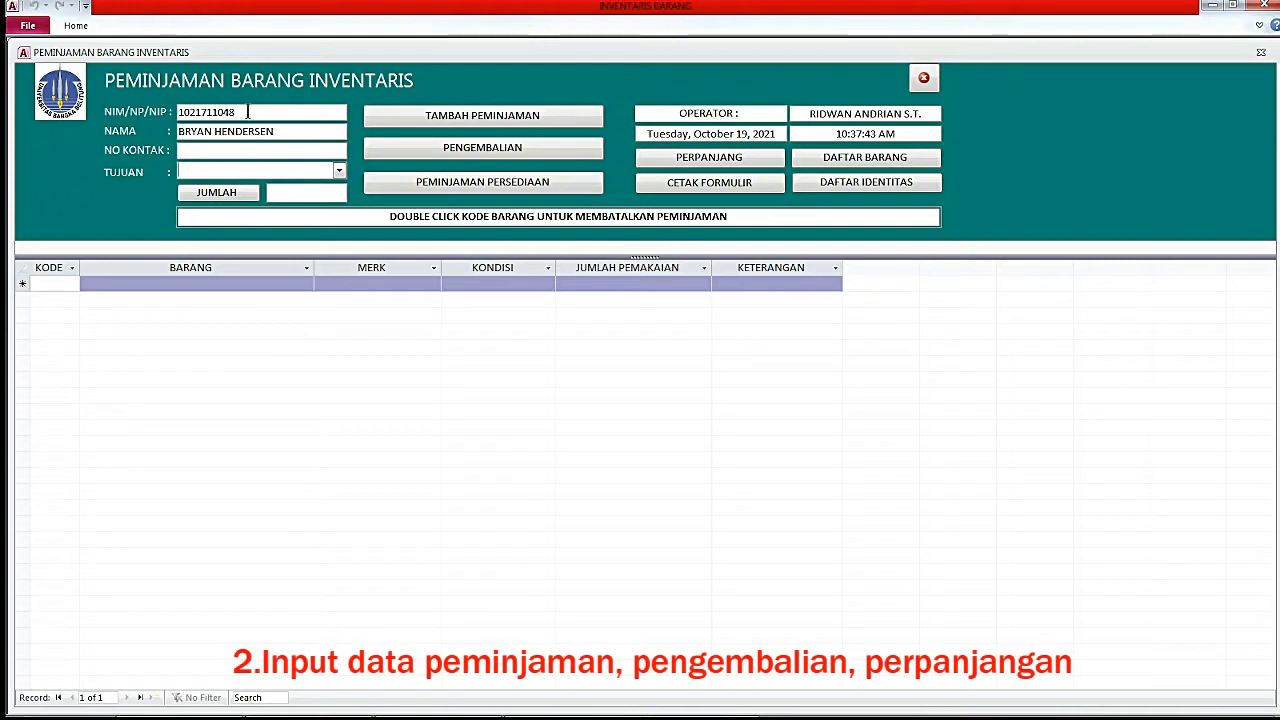
Type LOMBA ROBOT as the loan's TUJUAN purpose.
click(210, 151)
click(210, 152)
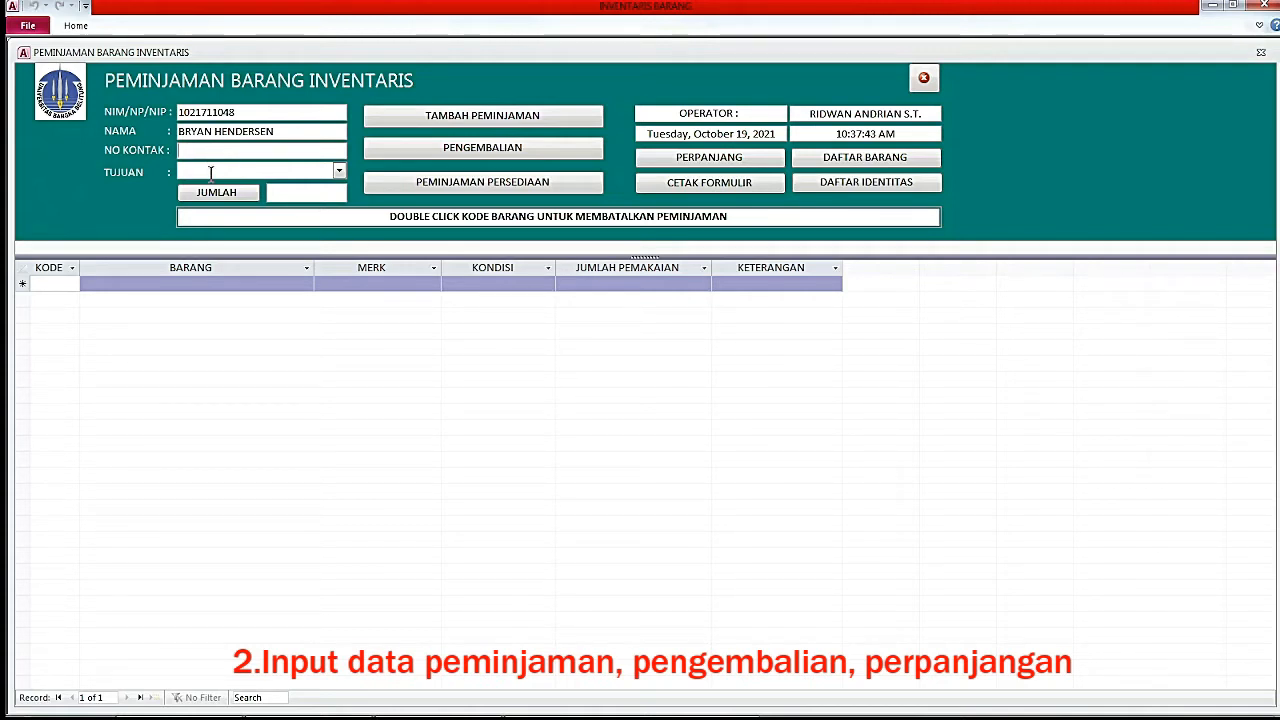
click(339, 172)
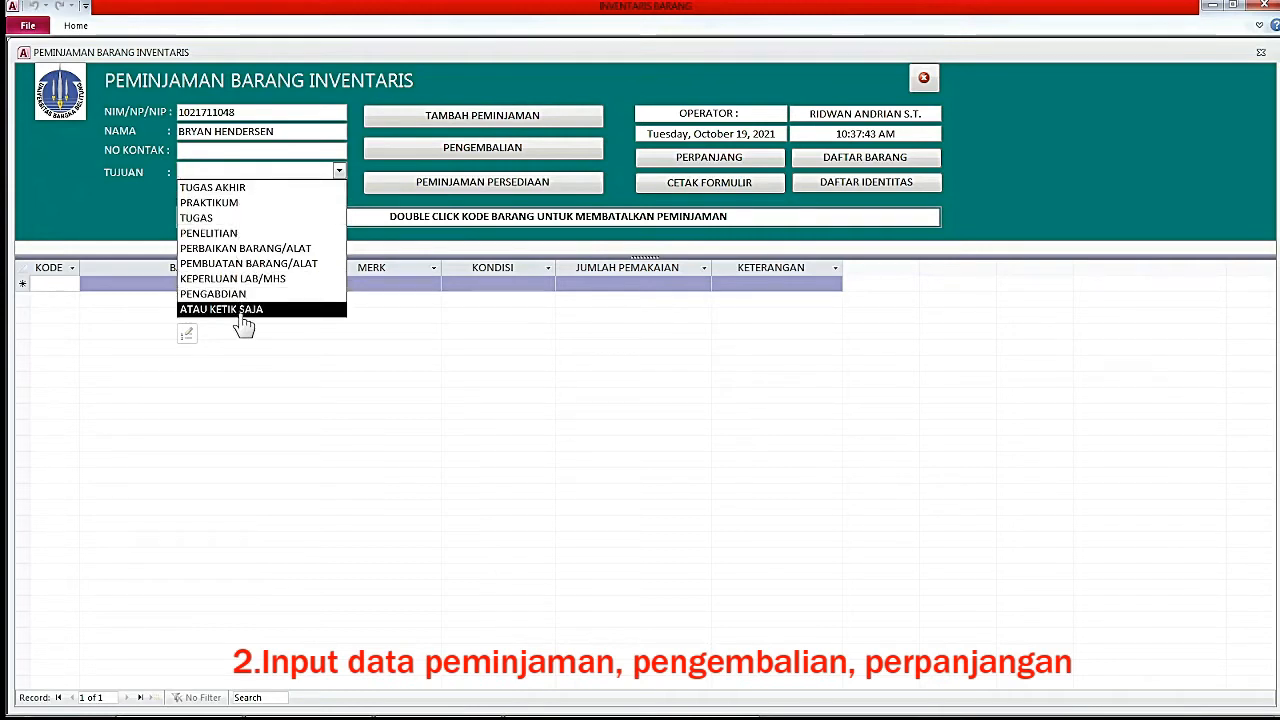
click(323, 170)
text(LOMBA ROBOT)
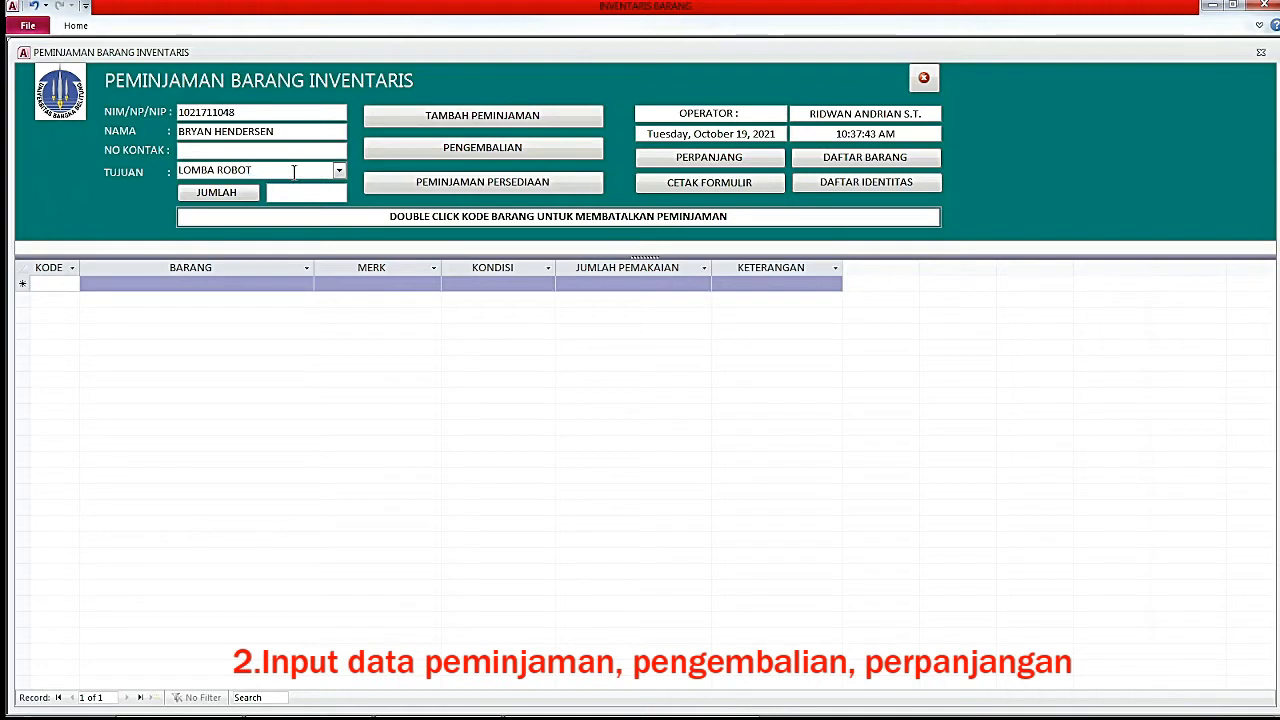
click(66, 284)
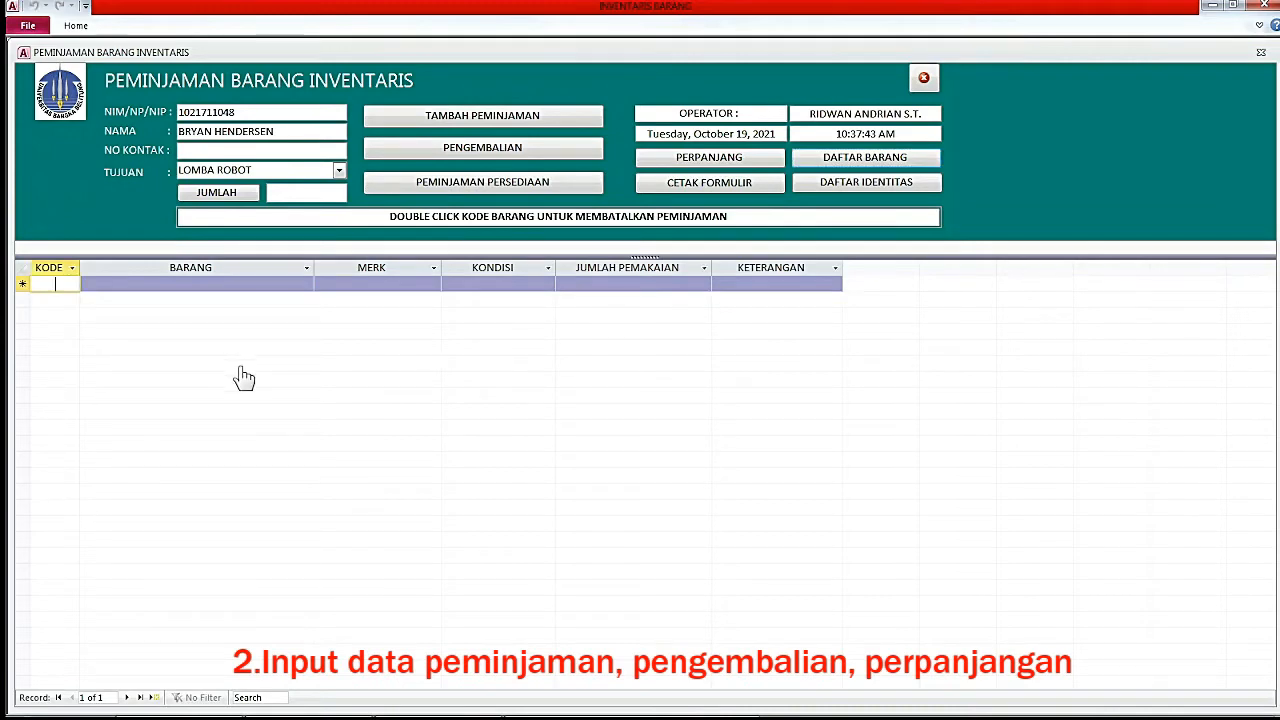
Try adding item code 3 and dismiss the incomplete-data warning.
text(3)
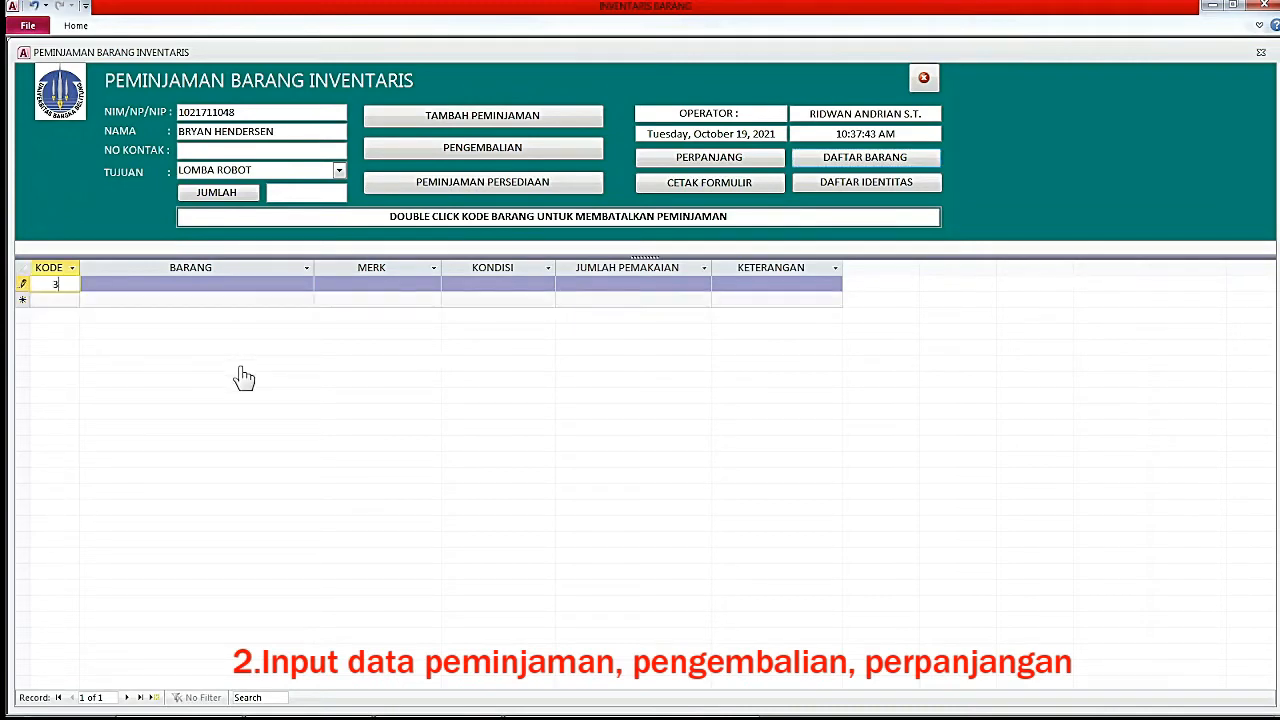
key(Return)
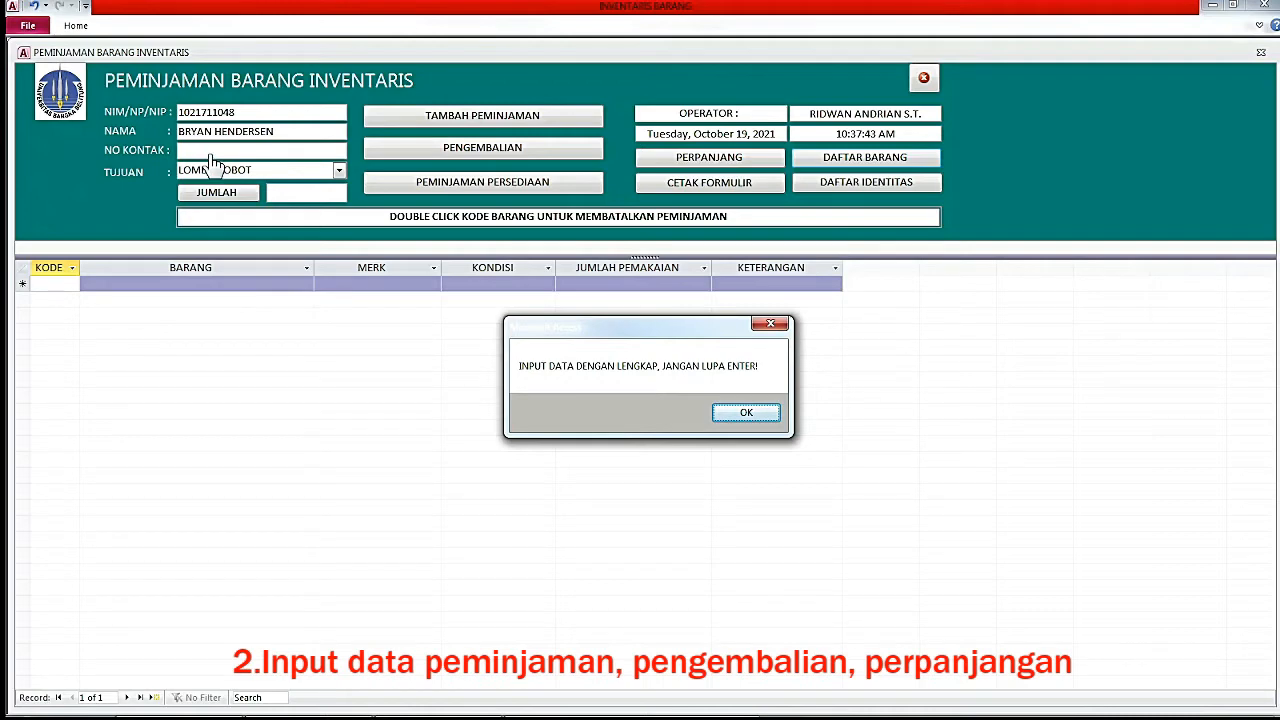
click(748, 416)
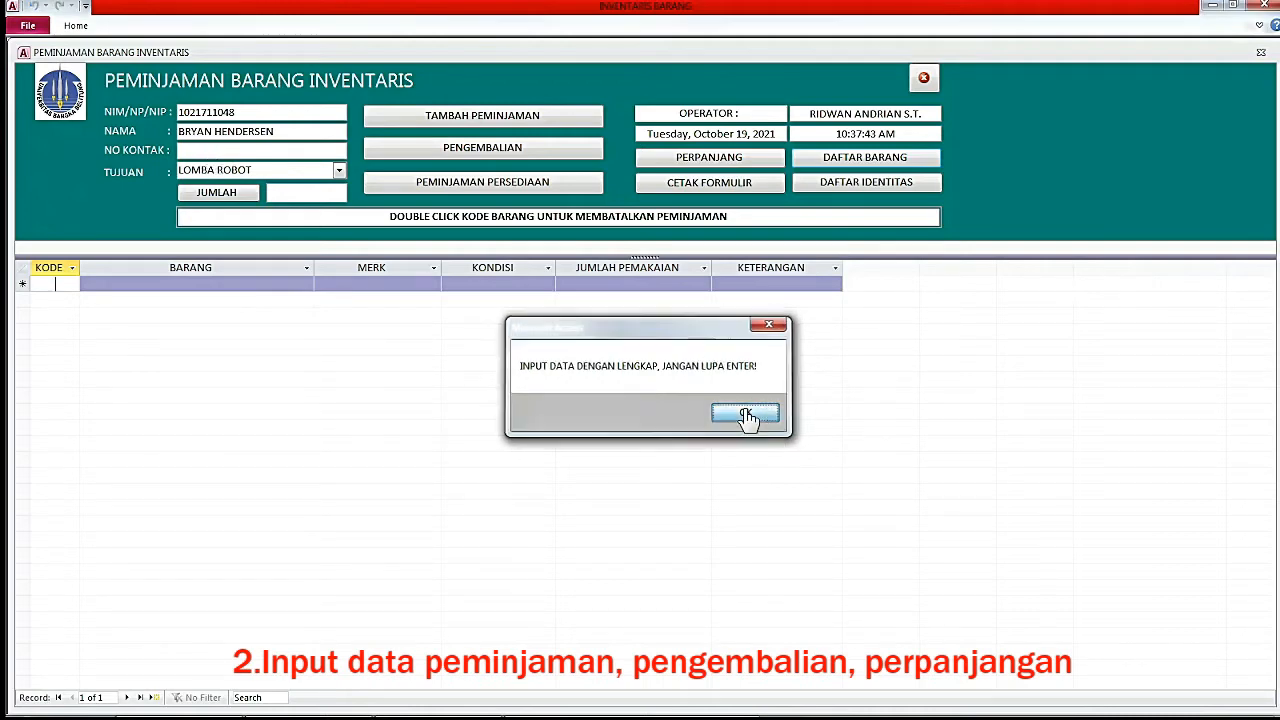
Fill in the borrower's contact number in NO KONTAK.
click(235, 151)
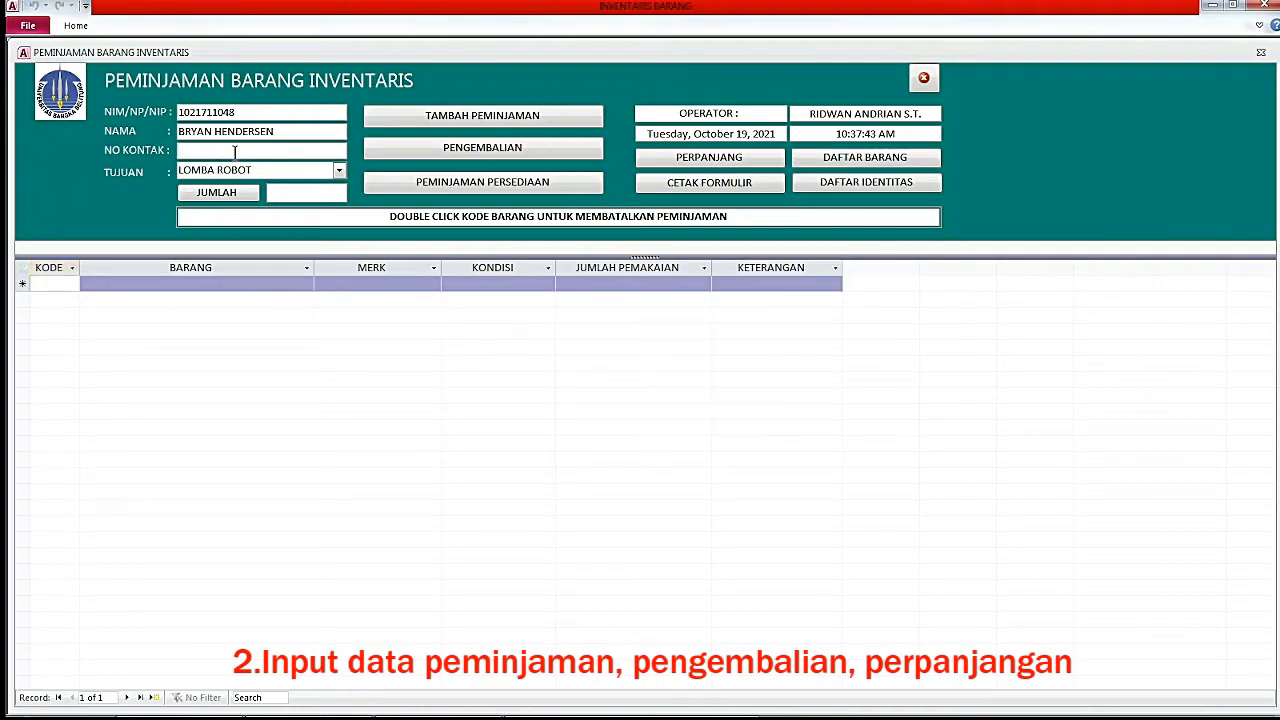
text(085266666)
key(Tab)
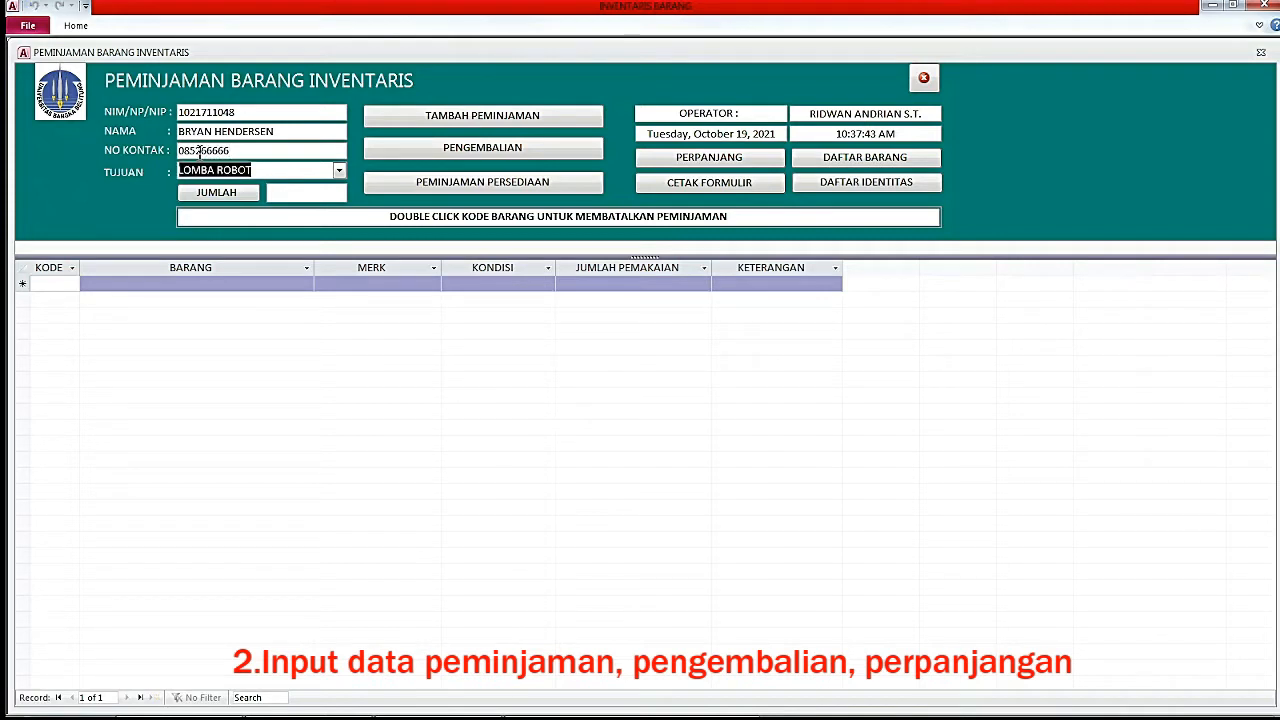
click(268, 171)
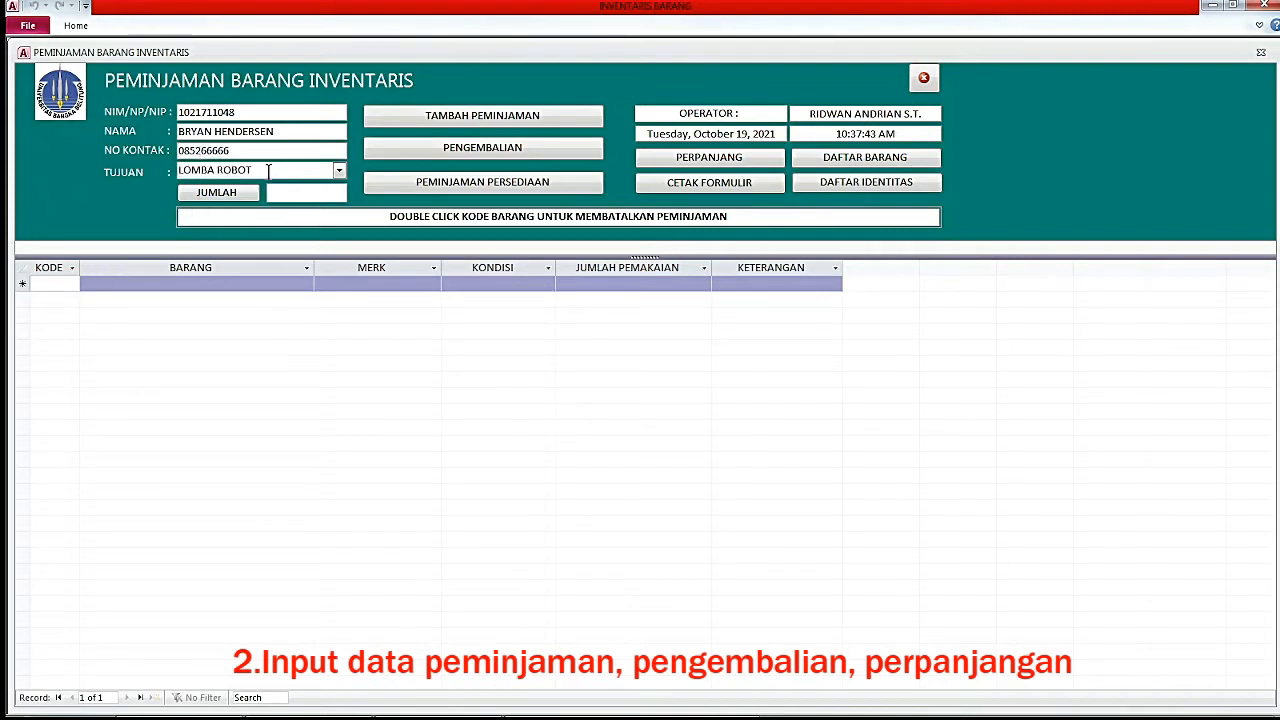
Add POWER SUPPLY DC items 3 and 6 to the loan, cancelling a stray item 1 entry.
click(55, 285)
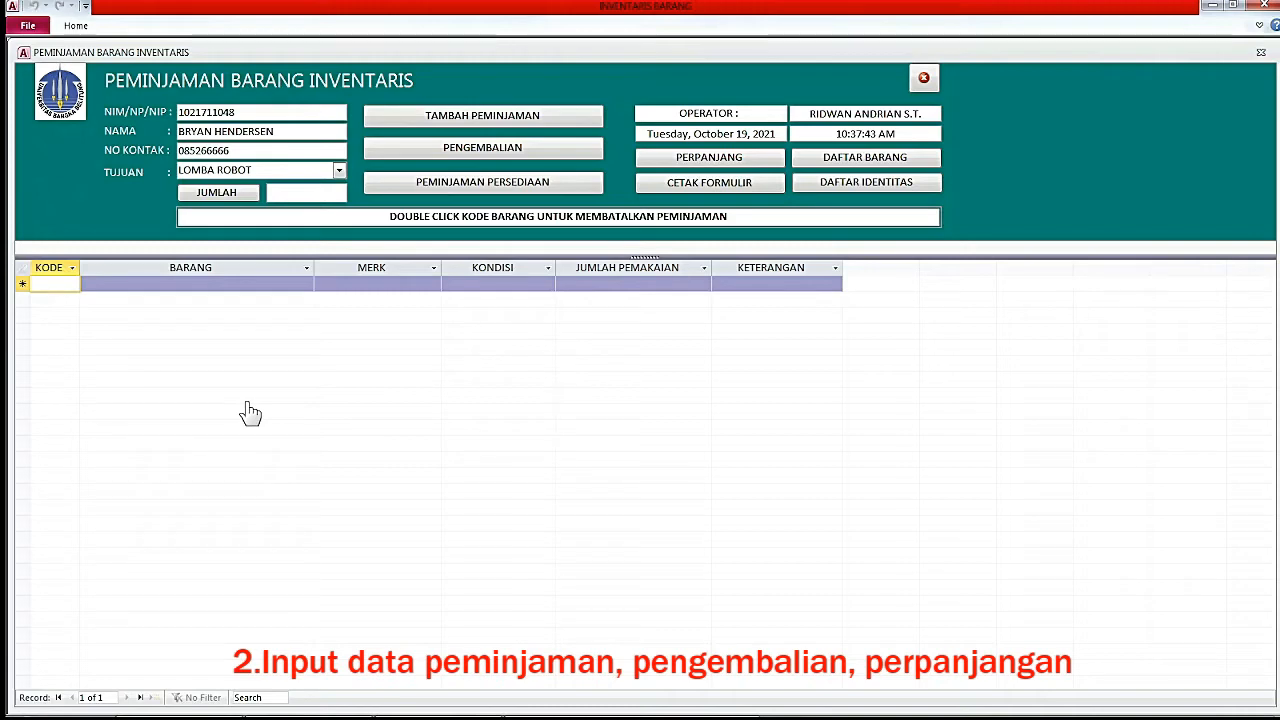
text(3)
key(Return)
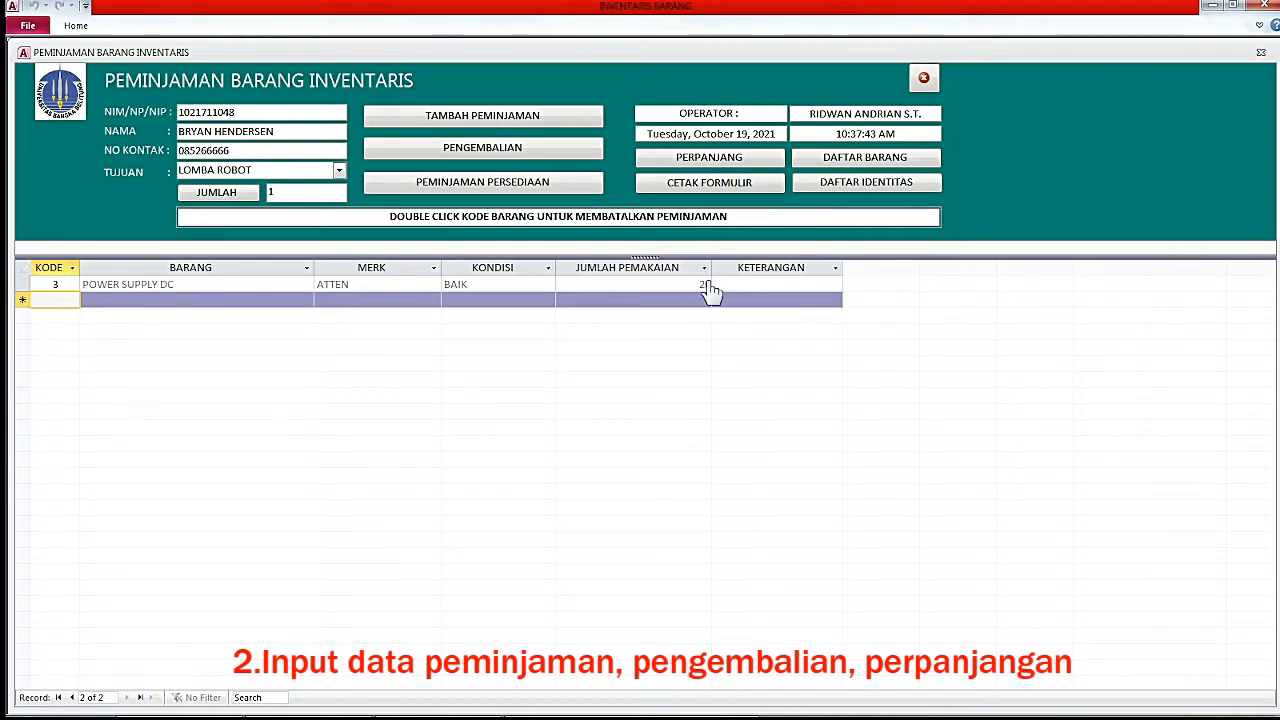
click(57, 302)
text(6)
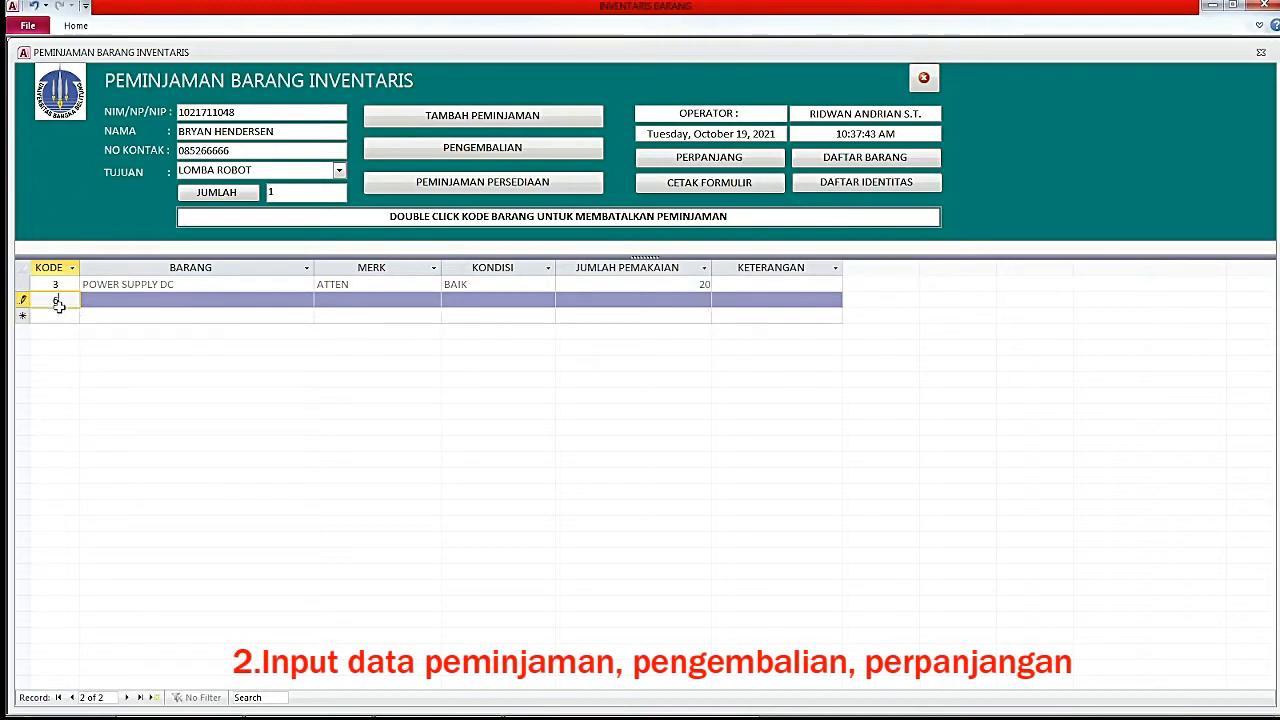
key(Return)
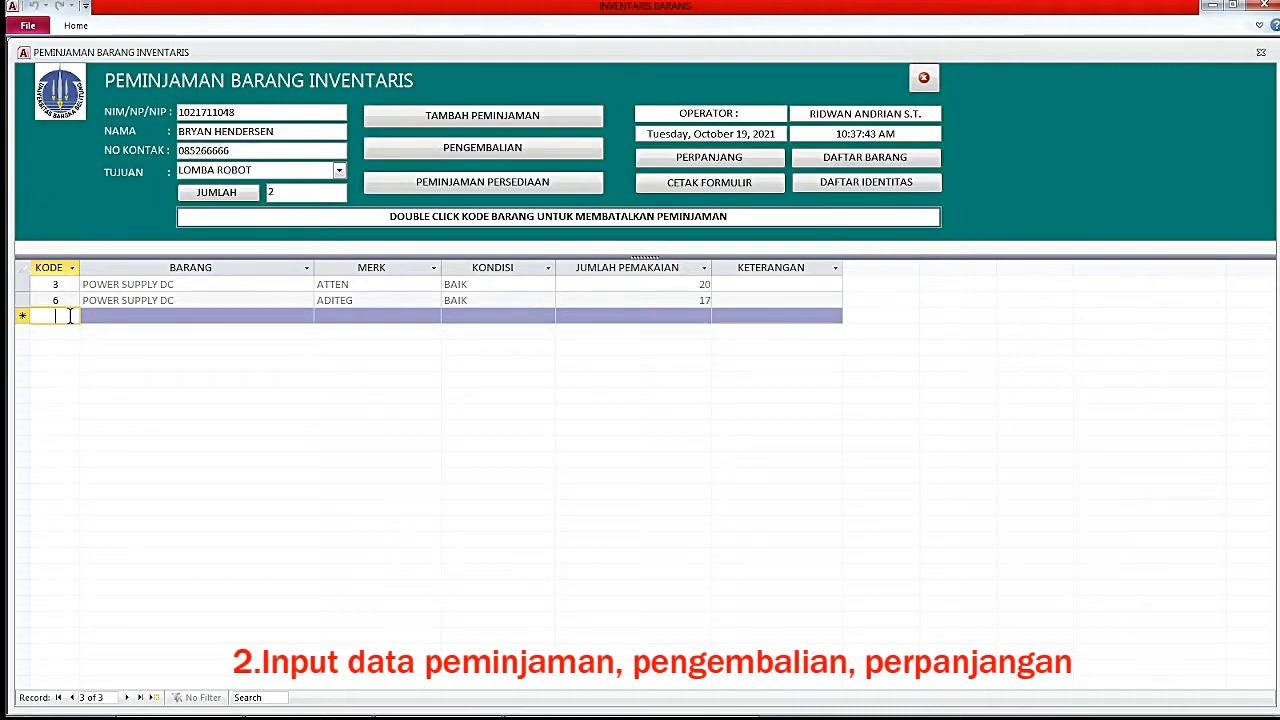
text(1)
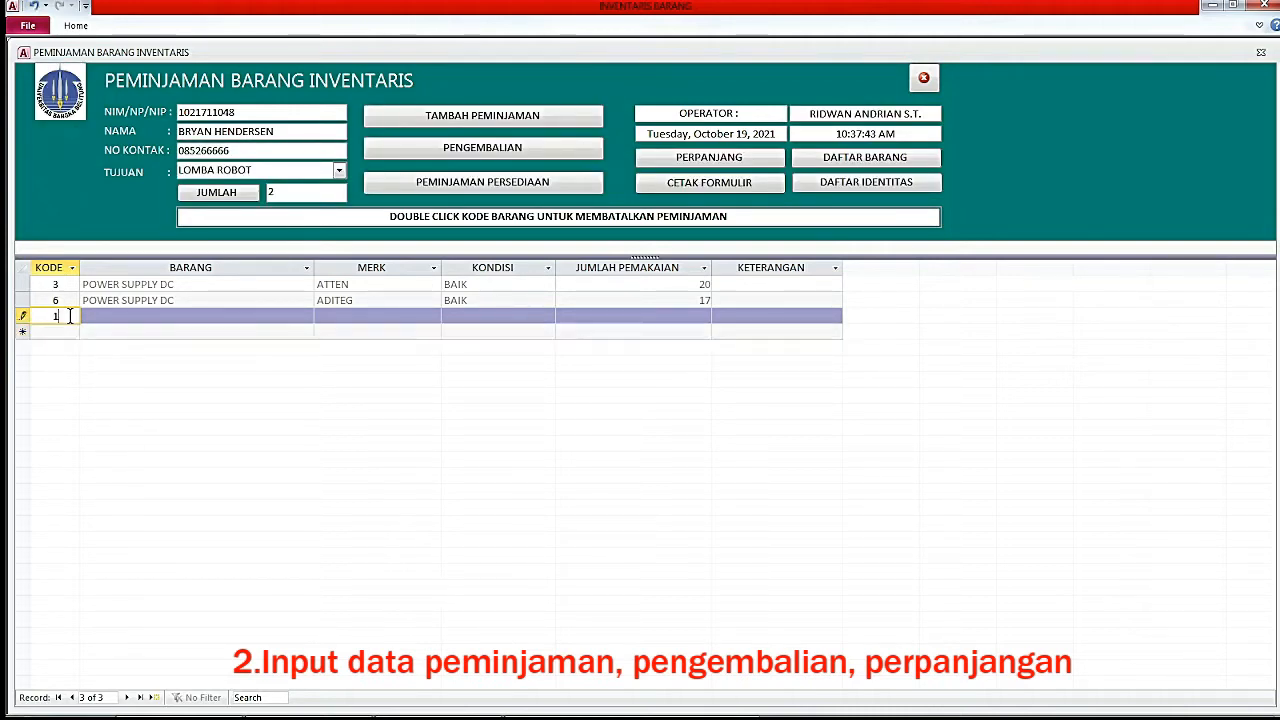
key(Escape)
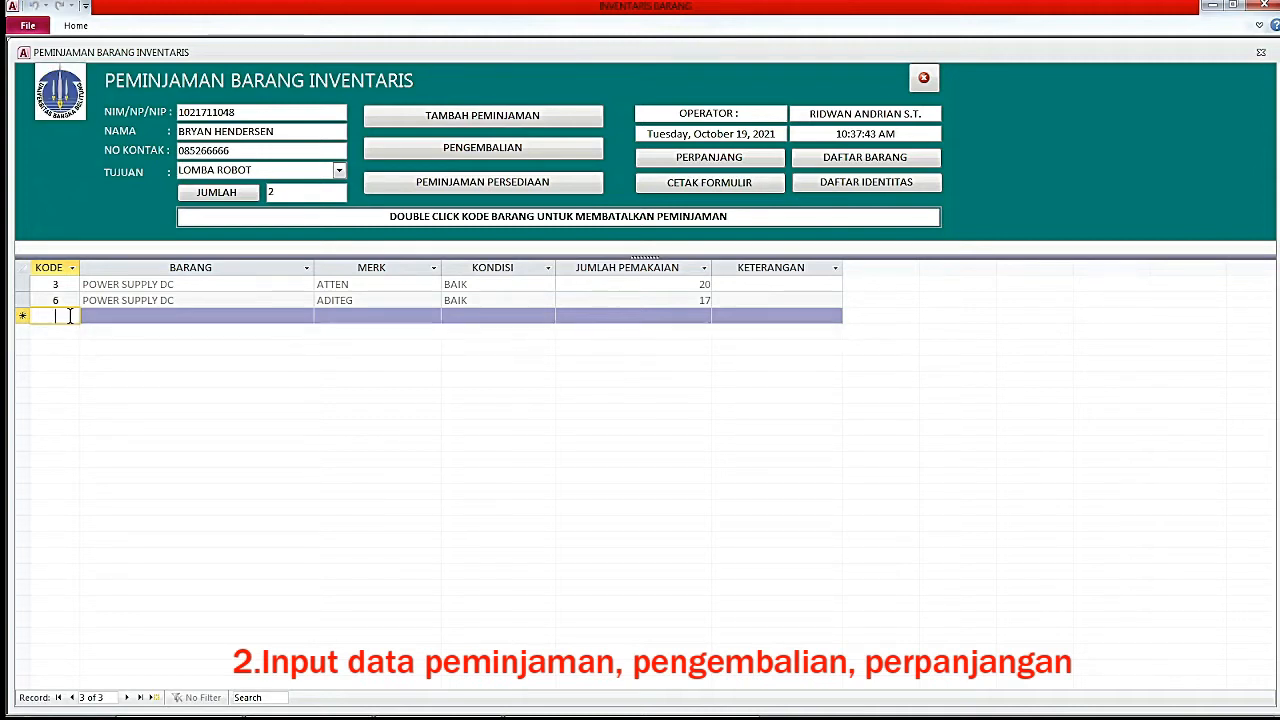
Check item 1 in the inventory list, then open the PENGEMBALIAN BARANG INVENTARIS return form.
click(866, 160)
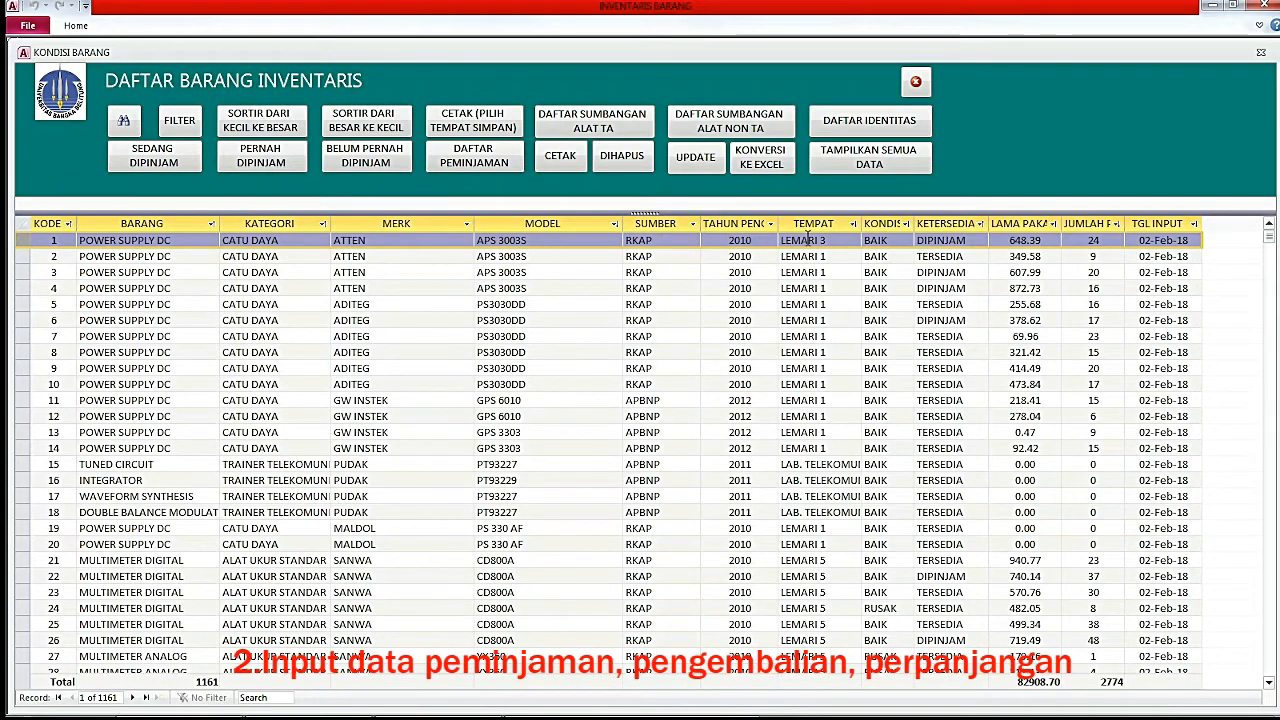
click(938, 241)
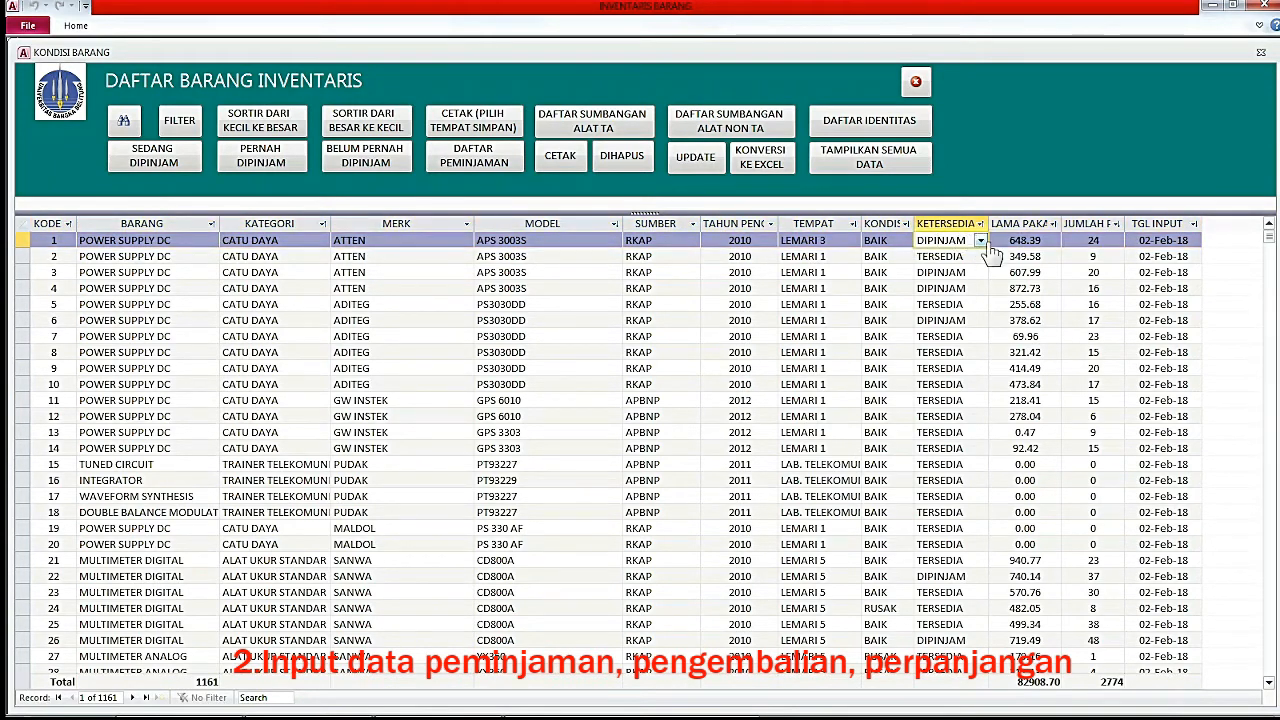
click(917, 84)
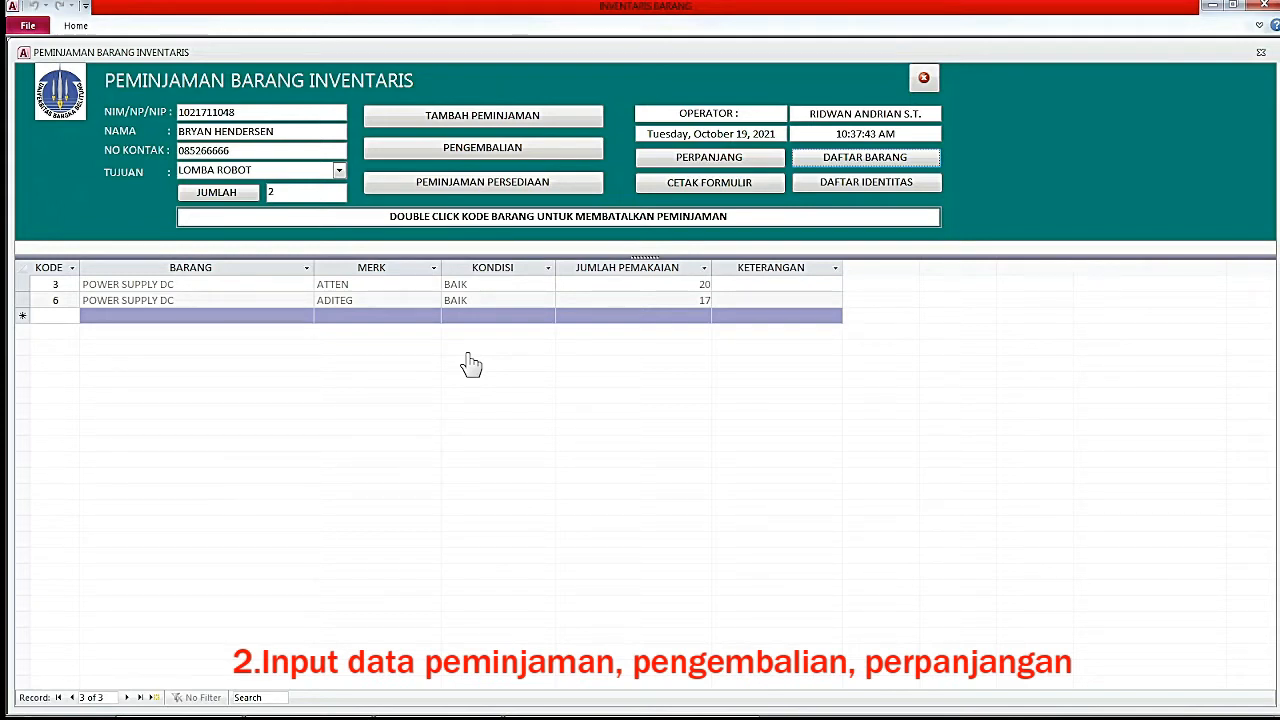
click(58, 316)
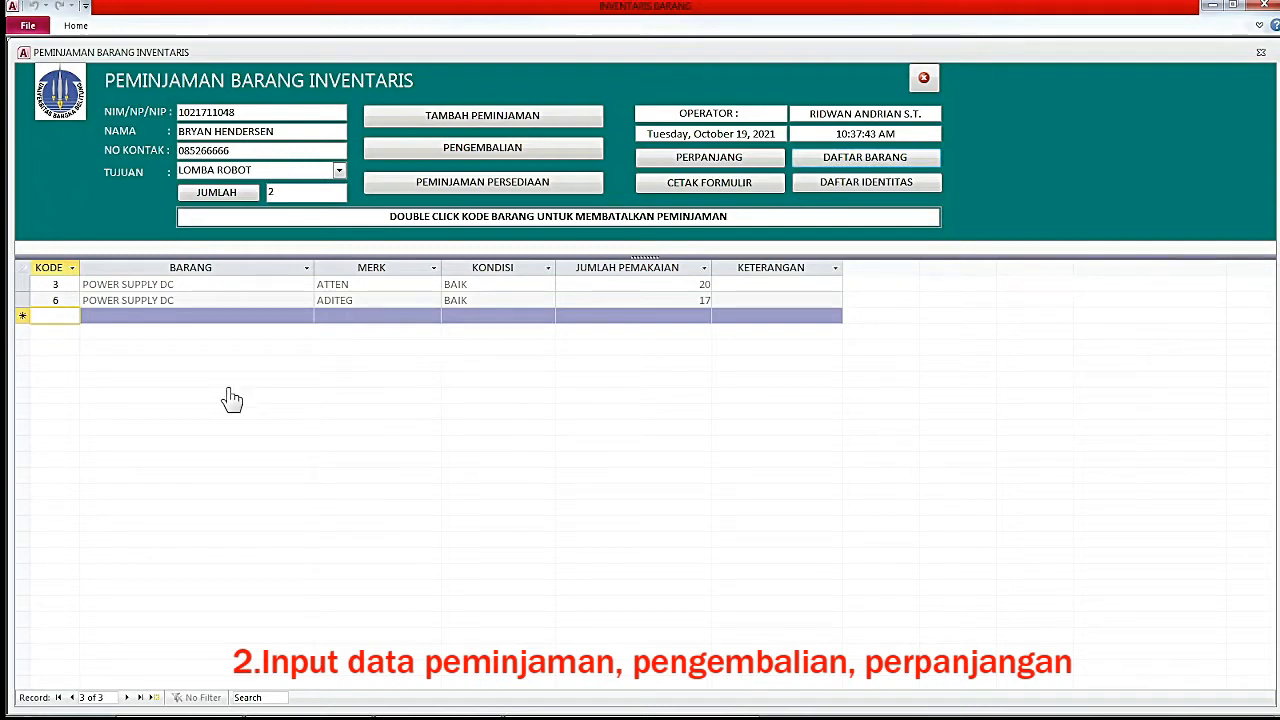
click(502, 161)
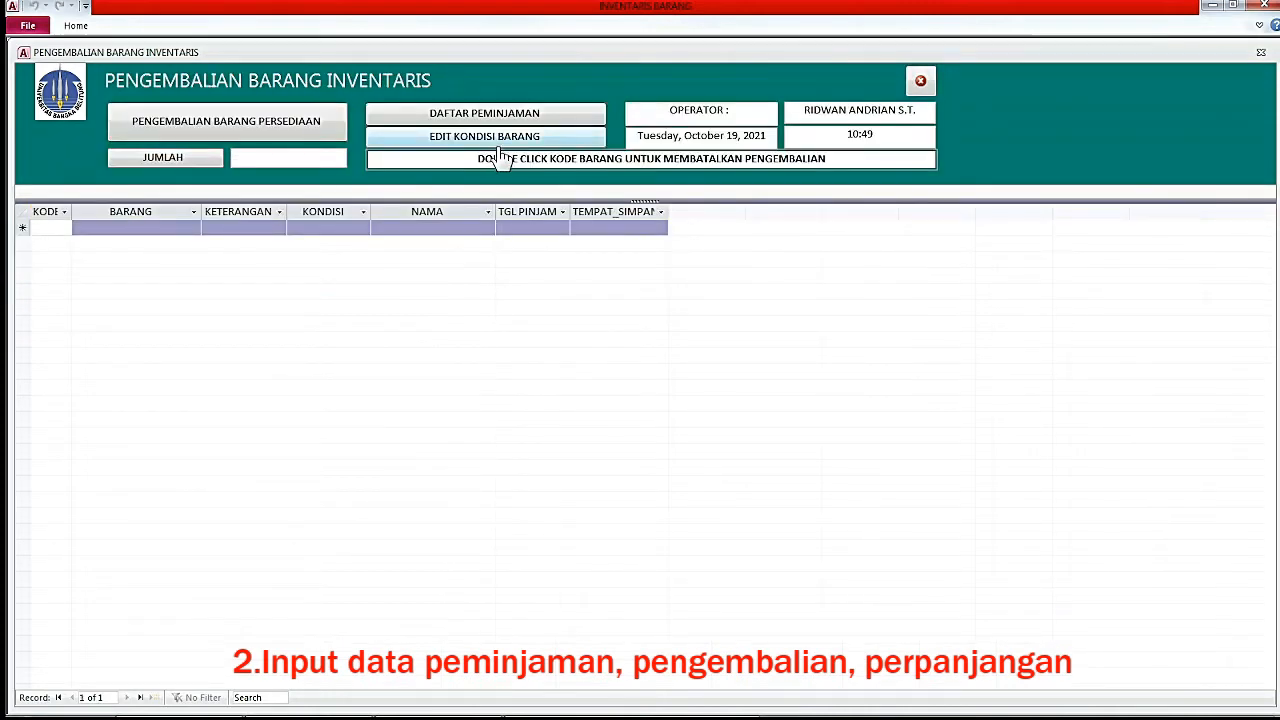
Add item 1, POWER SUPPLY DC, to the return form.
click(49, 227)
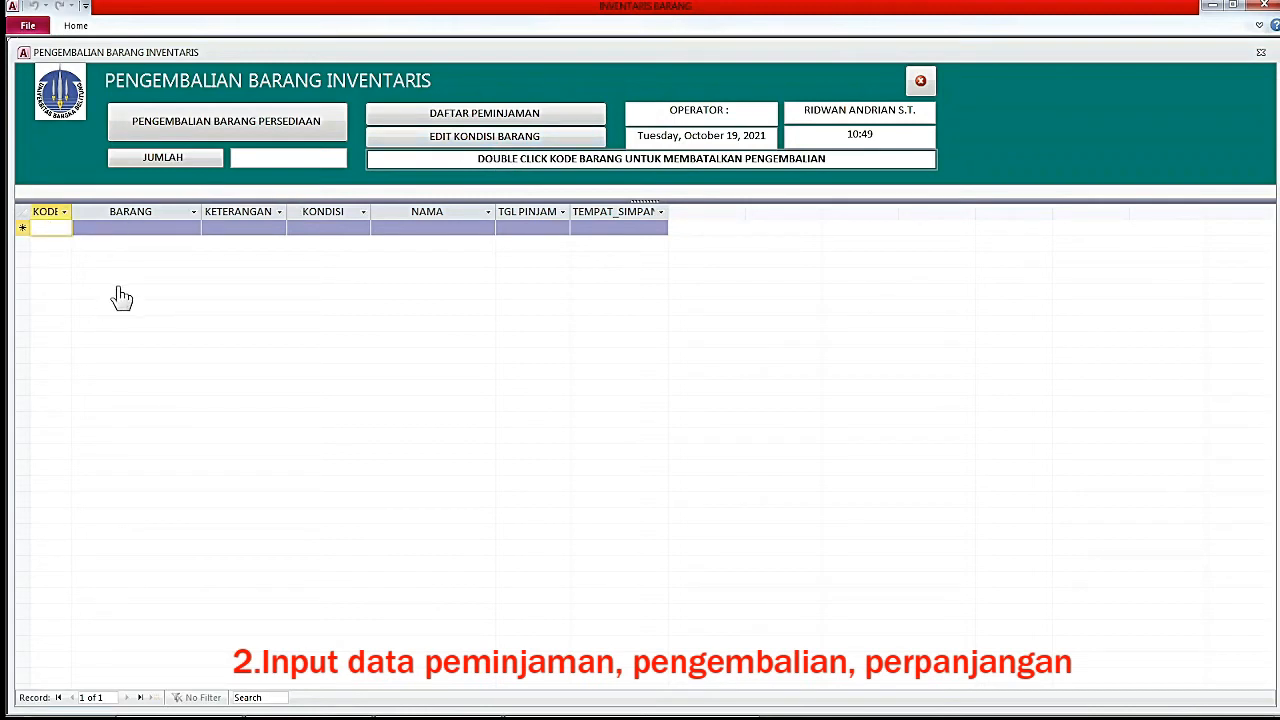
text(1)
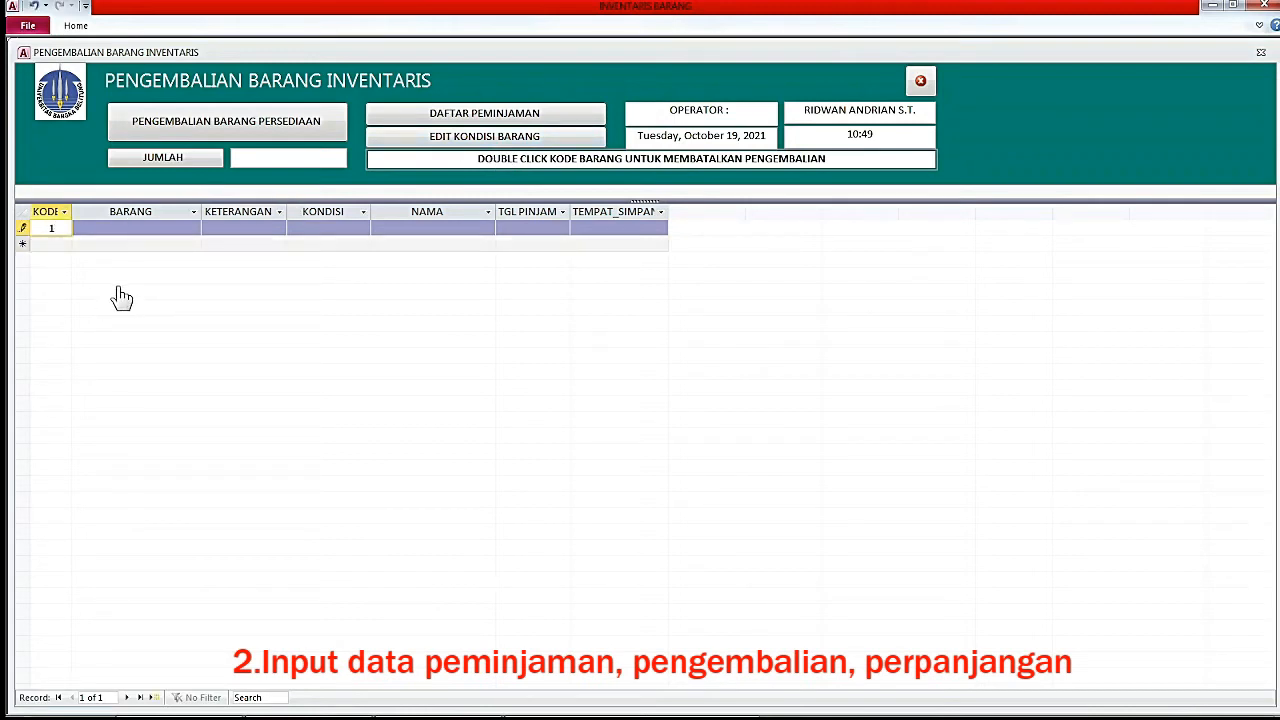
key(Return)
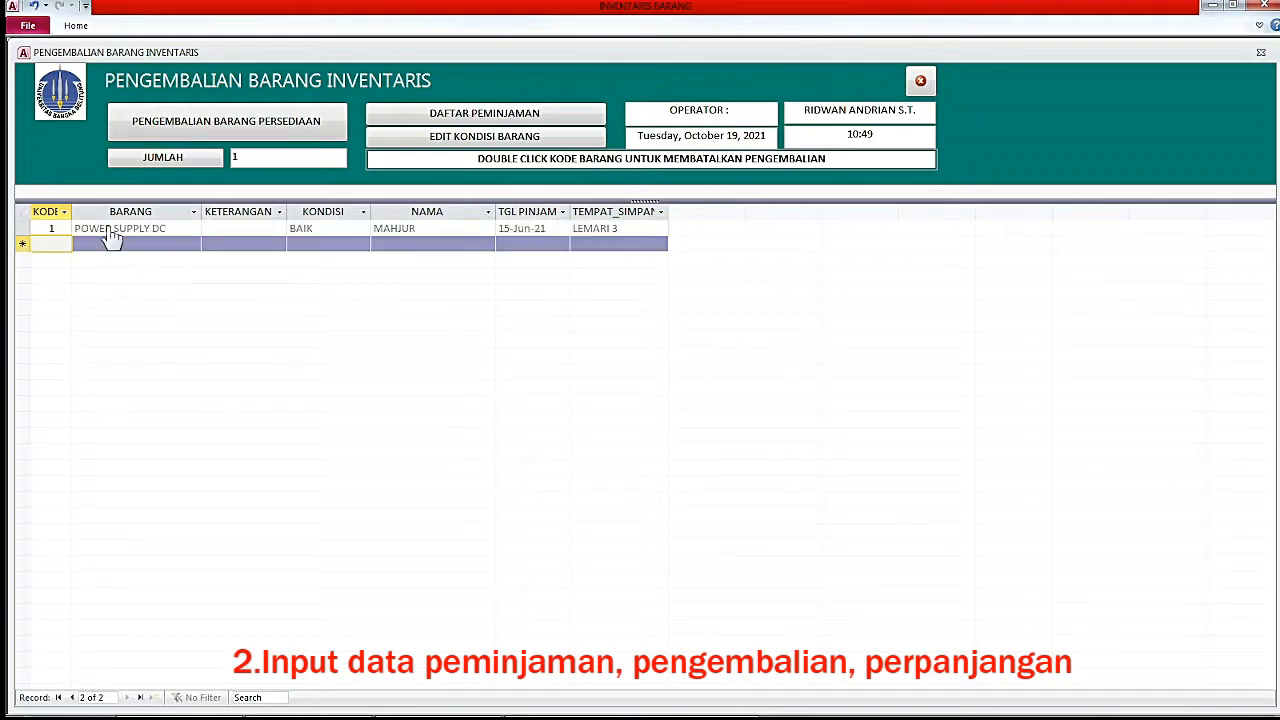
click(57, 228)
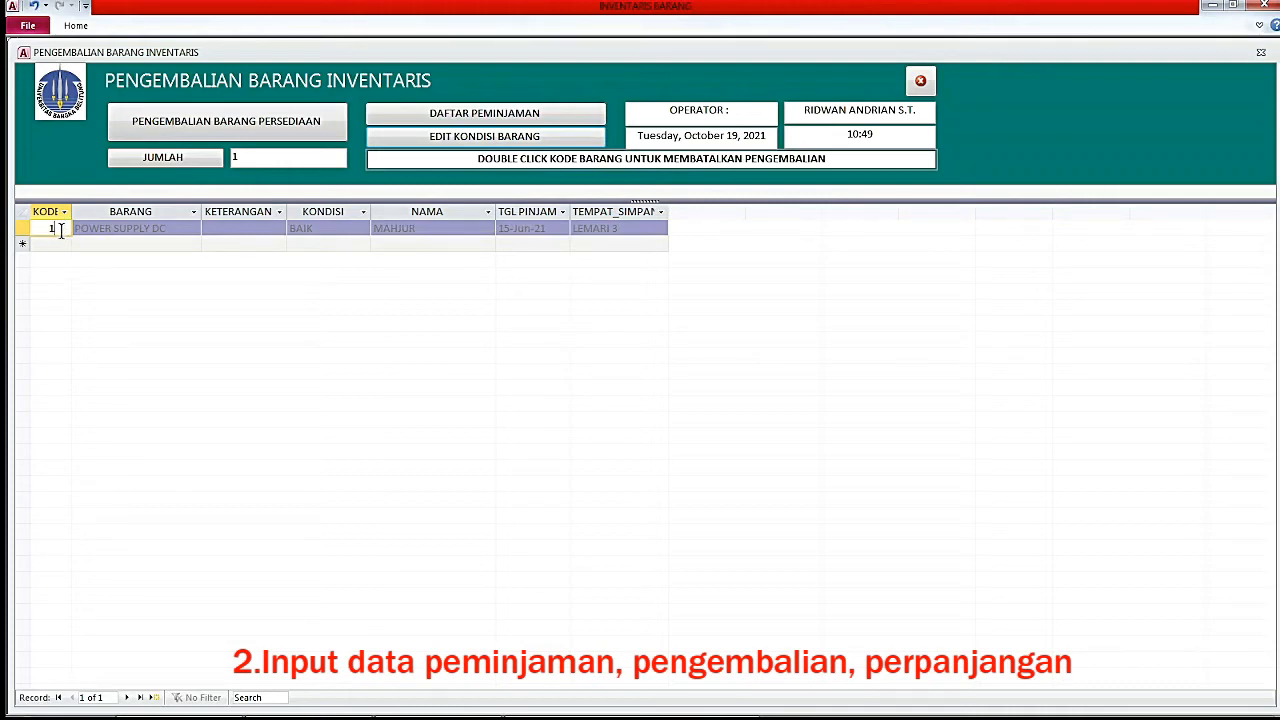
Set item 1's KONDISI PENGEMBALIAN to CACAT in the condition editor.
click(443, 140)
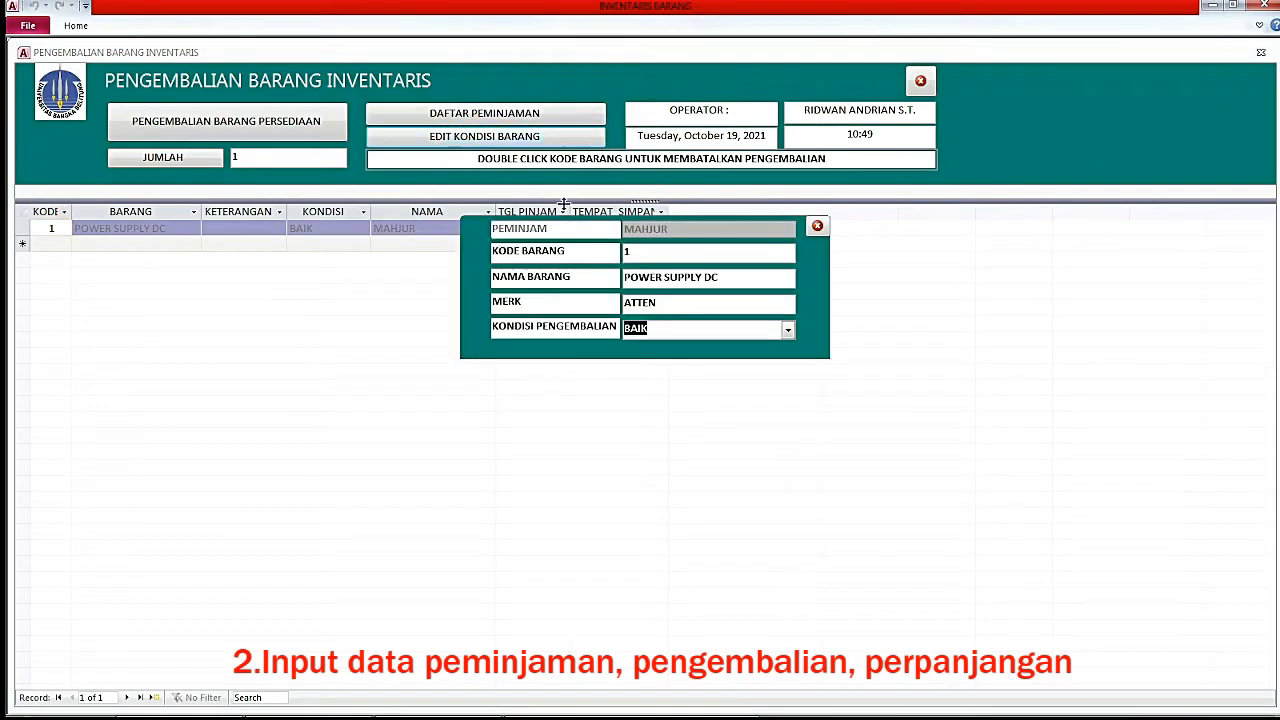
click(788, 331)
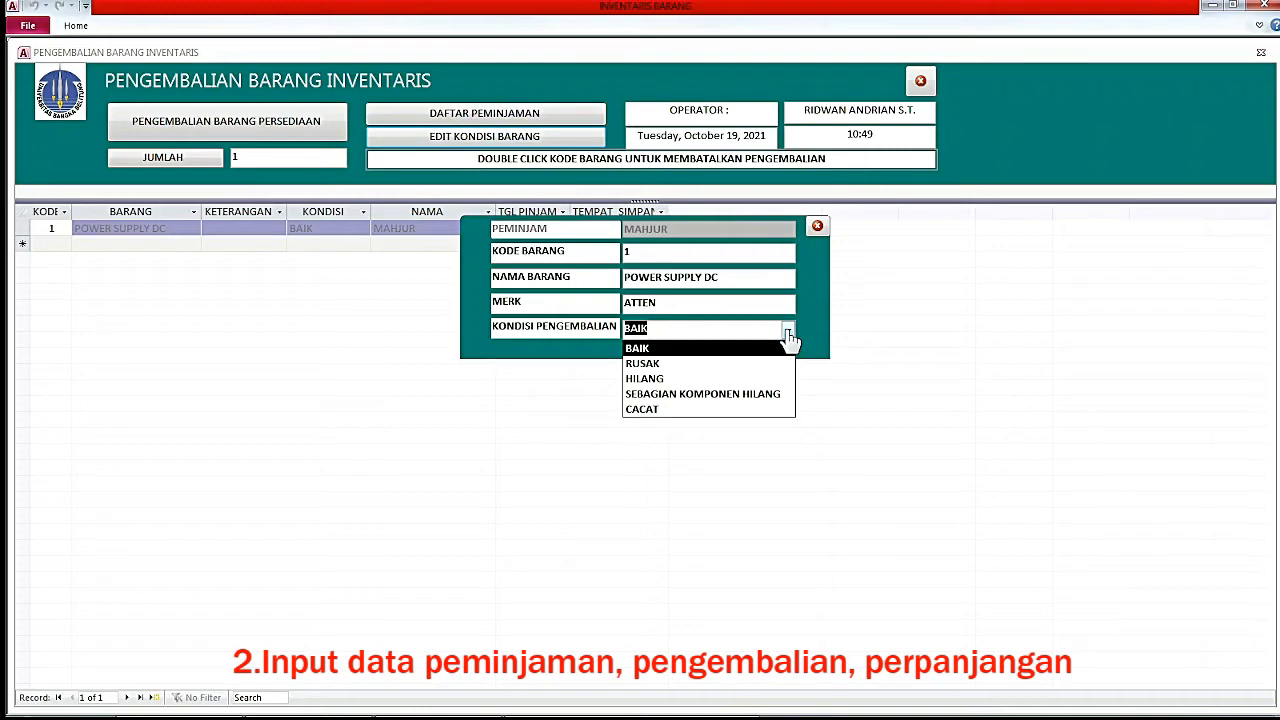
click(685, 411)
click(816, 227)
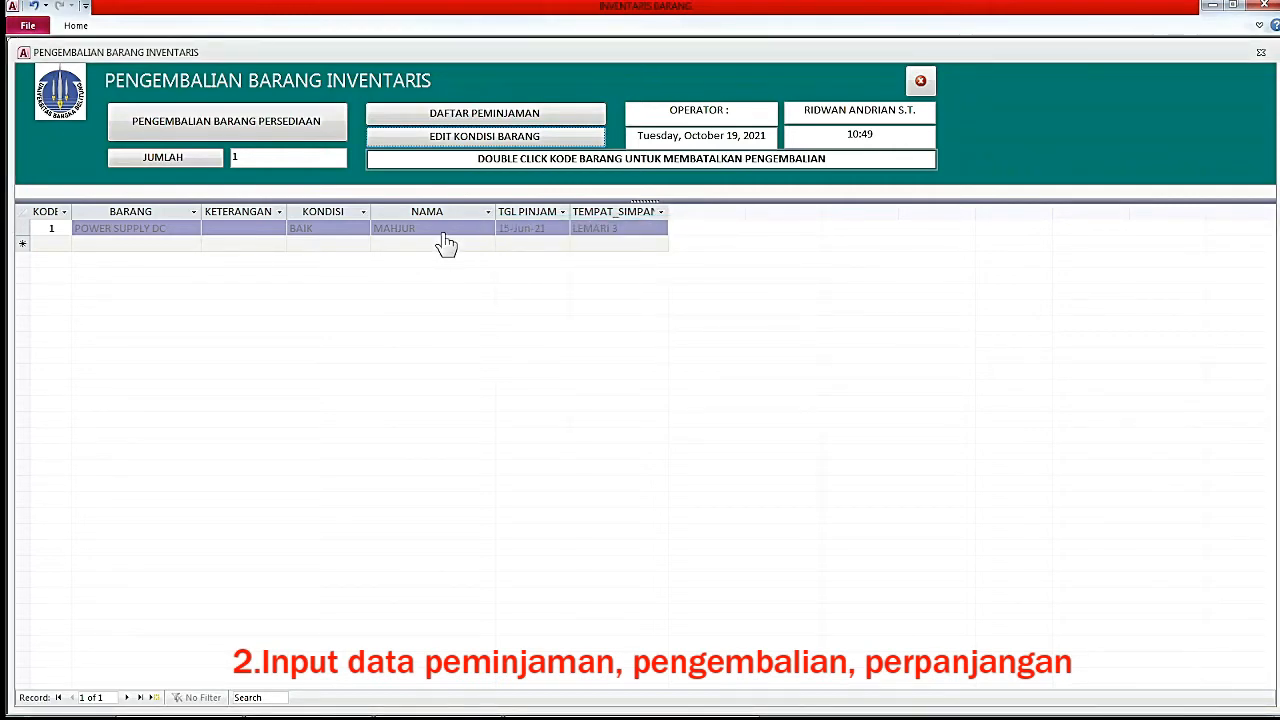
Show all DAFTAR PEMINJAMAN records and confirm item 1's latest loan reads KONDISI CACAT.
click(497, 134)
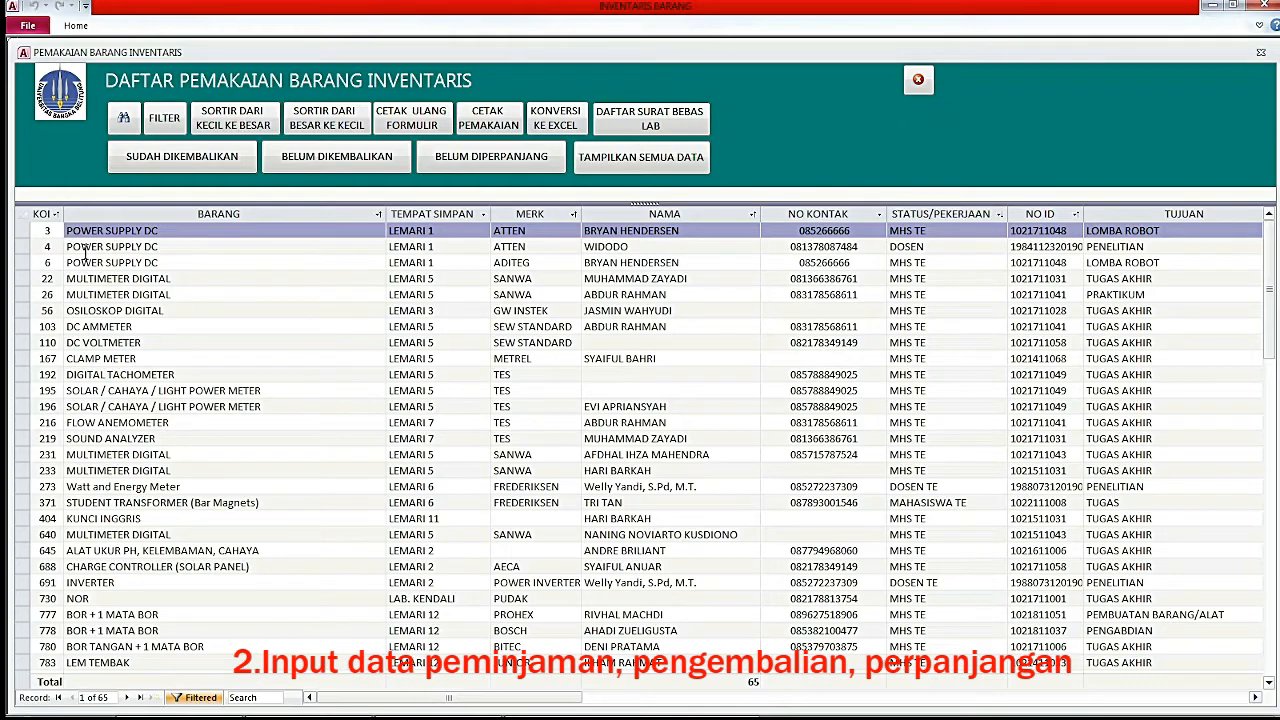
click(618, 150)
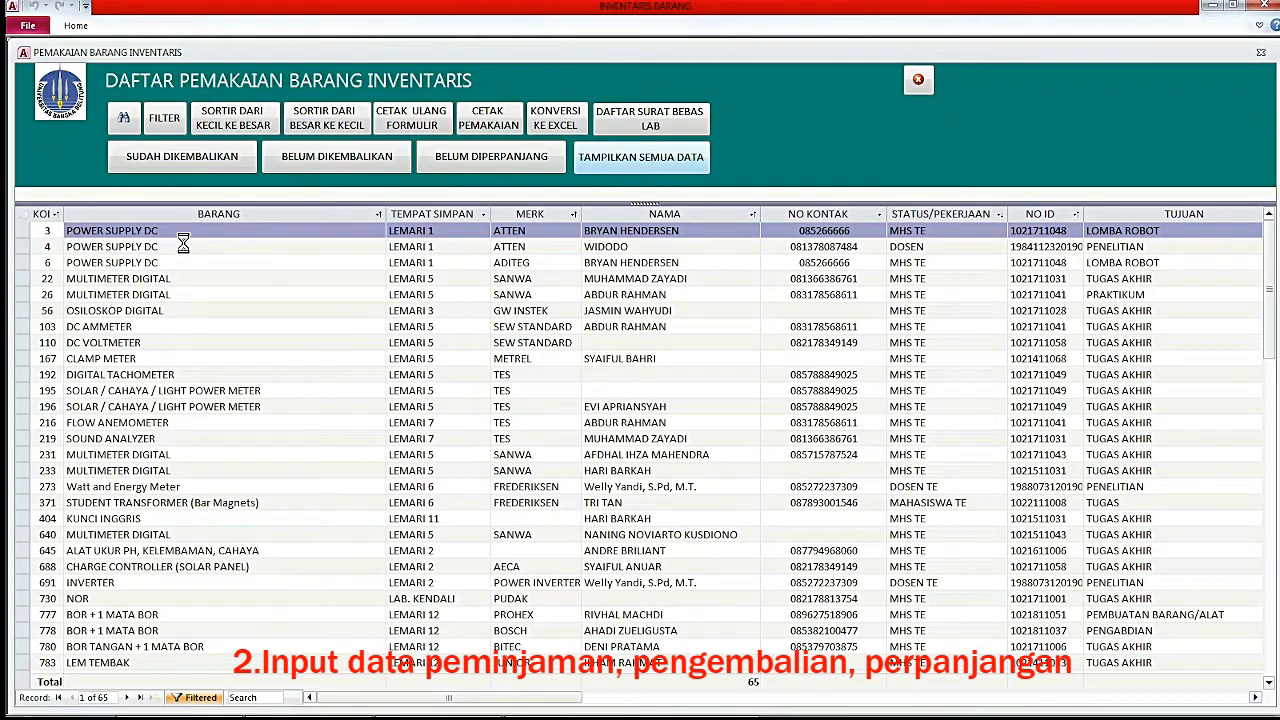
scroll(160, 330, down, 6)
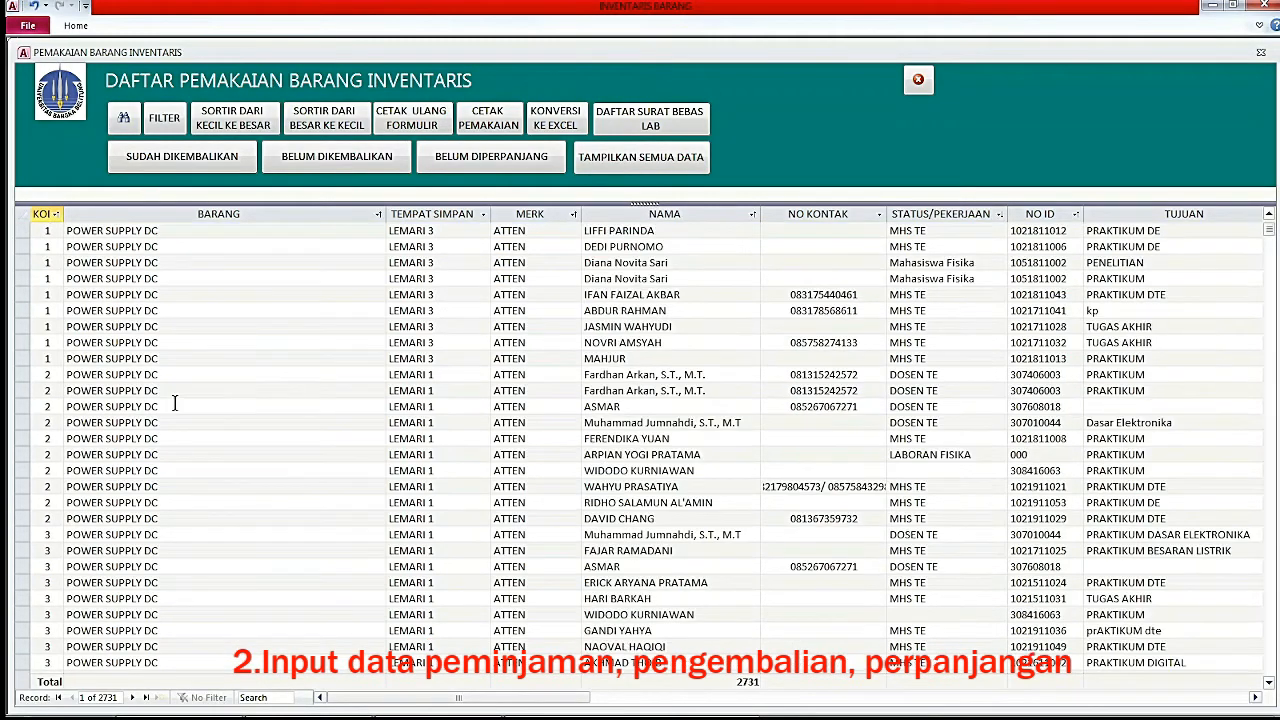
scroll(58, 390, up, 1)
click(25, 358)
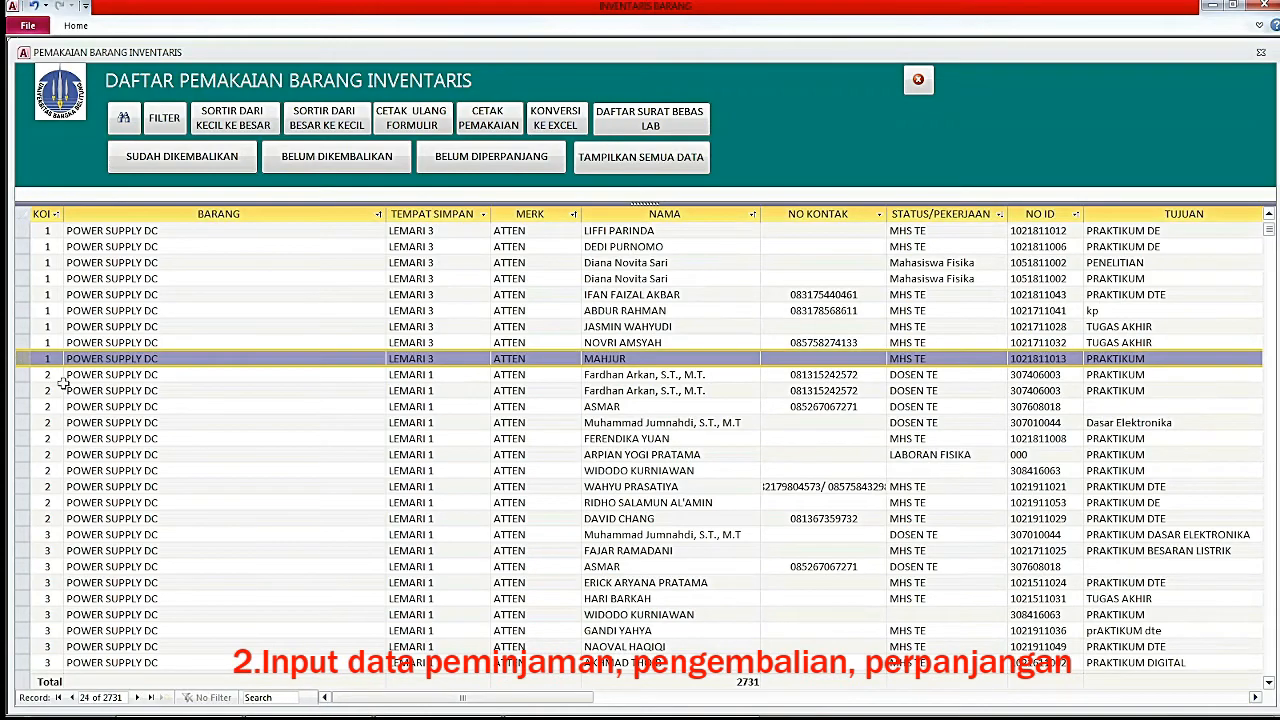
drag(547, 705, 731, 705)
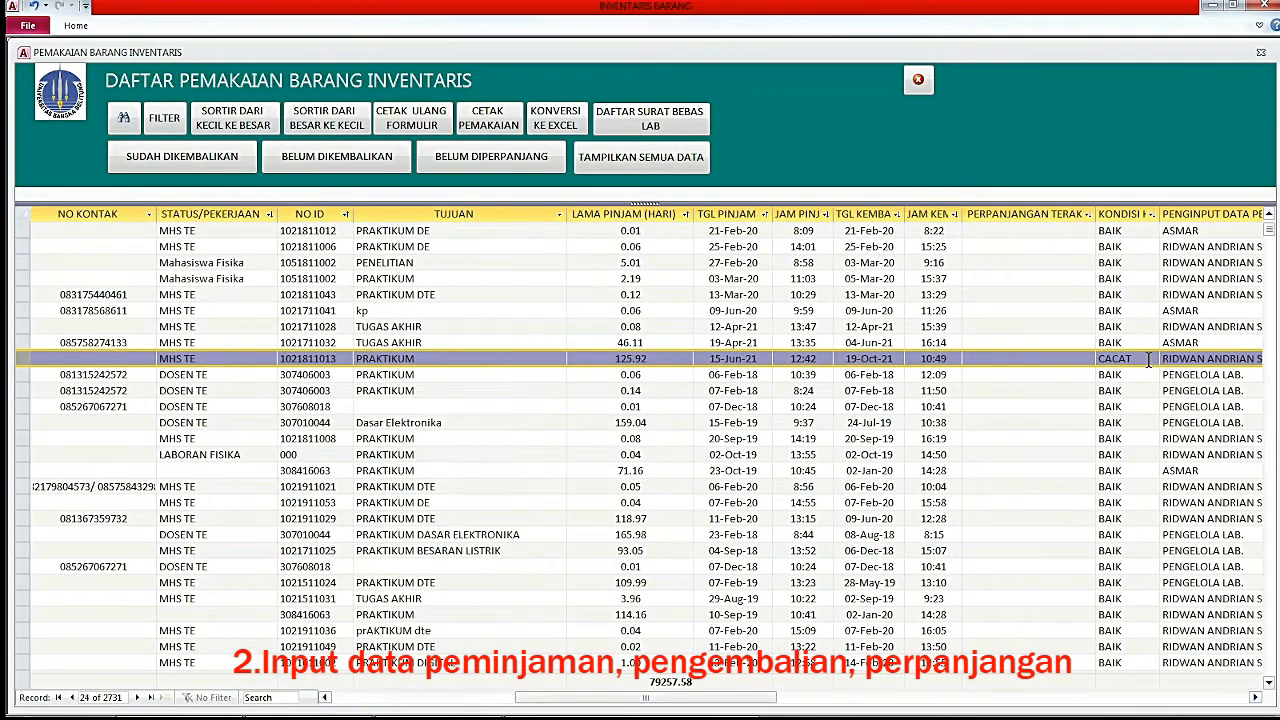
click(1152, 360)
click(1152, 362)
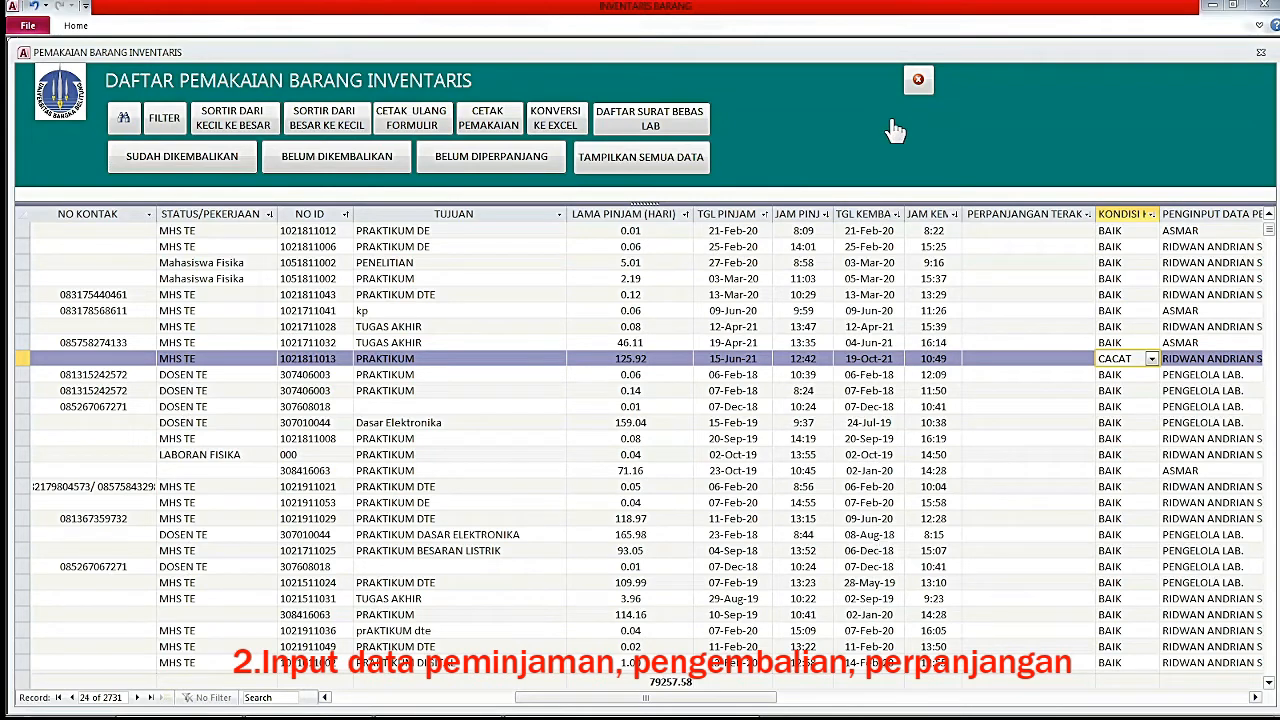
click(918, 80)
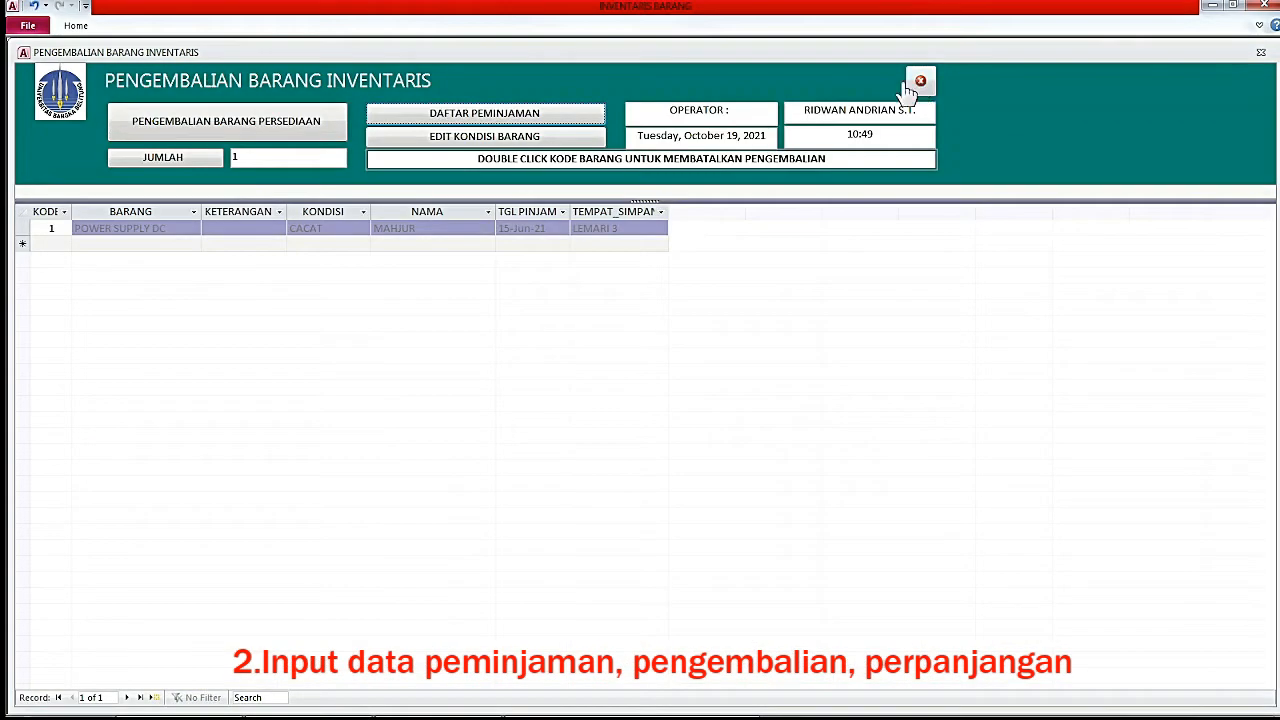
Review items 1–3 in DAFTAR BARANG, then close the open forms back to the loan form.
click(922, 85)
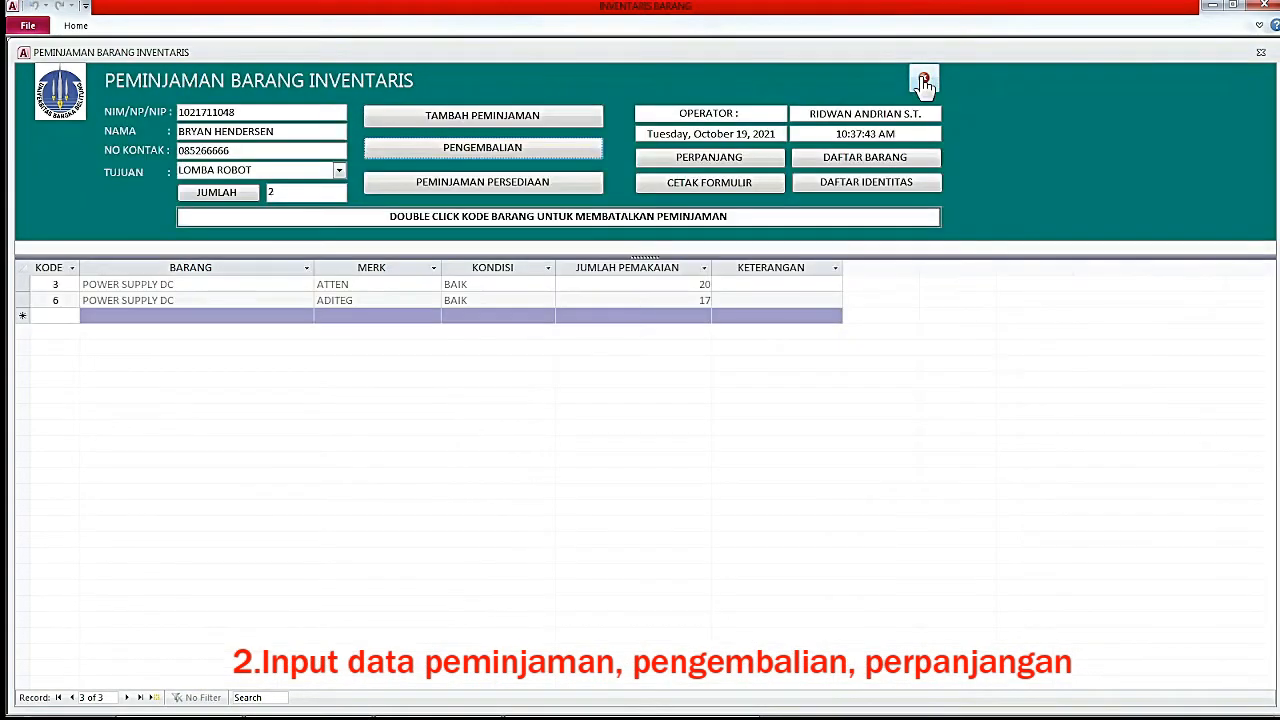
click(880, 165)
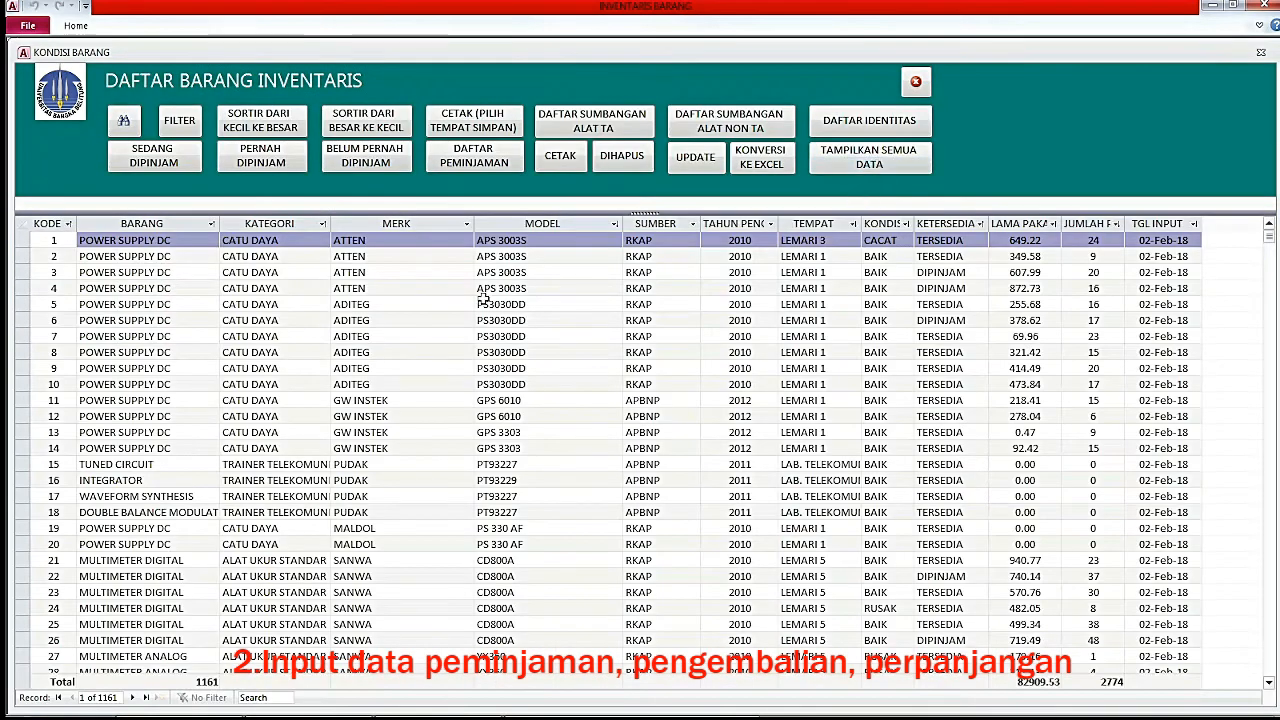
click(556, 258)
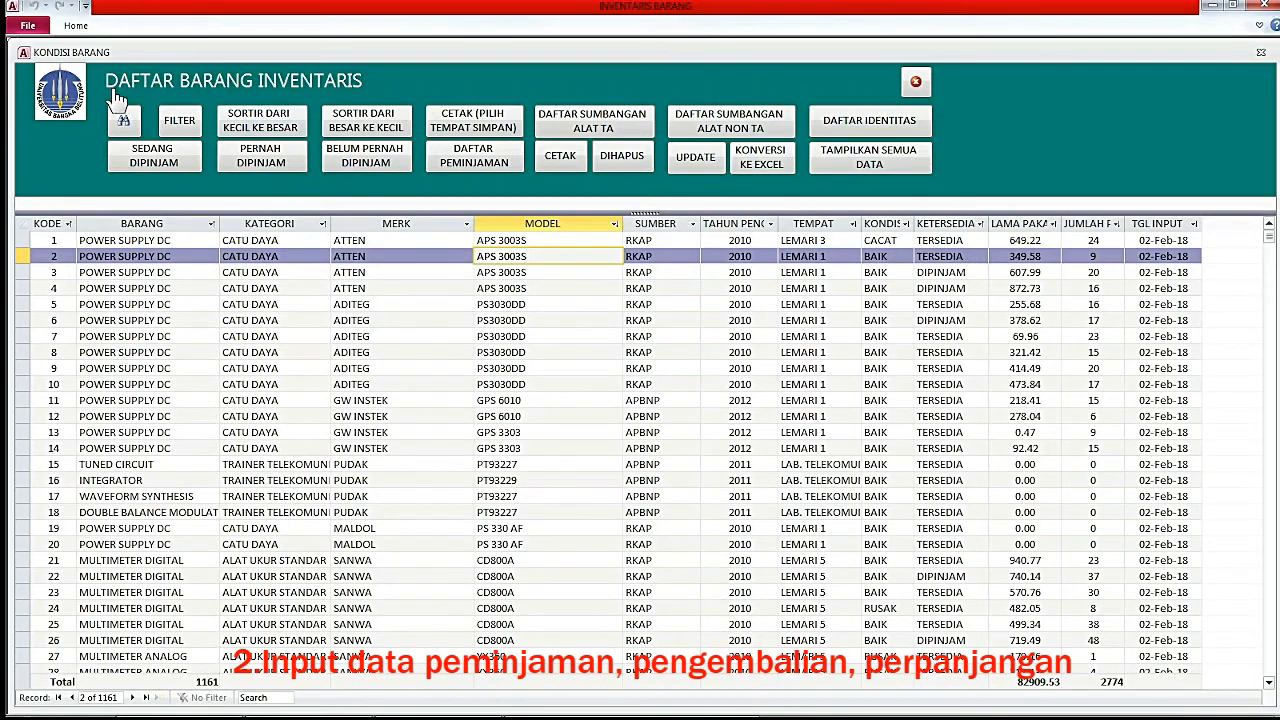
click(668, 258)
click(753, 258)
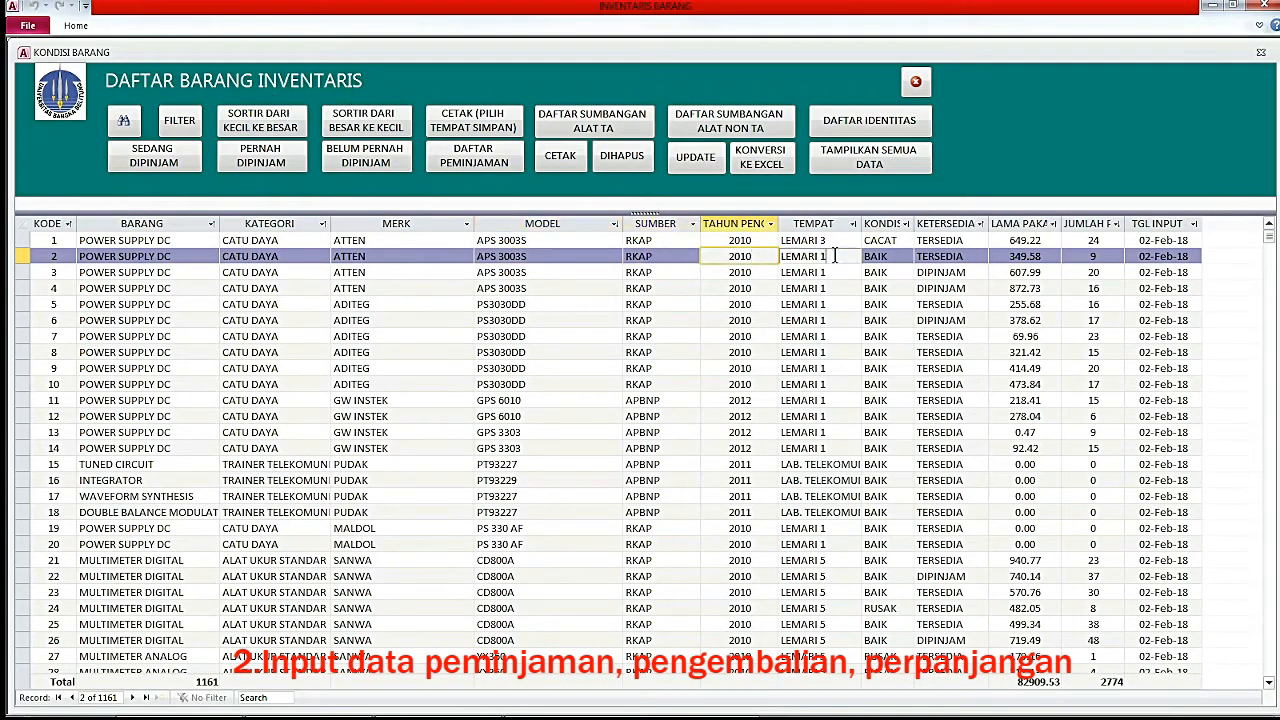
click(831, 256)
click(838, 272)
click(904, 272)
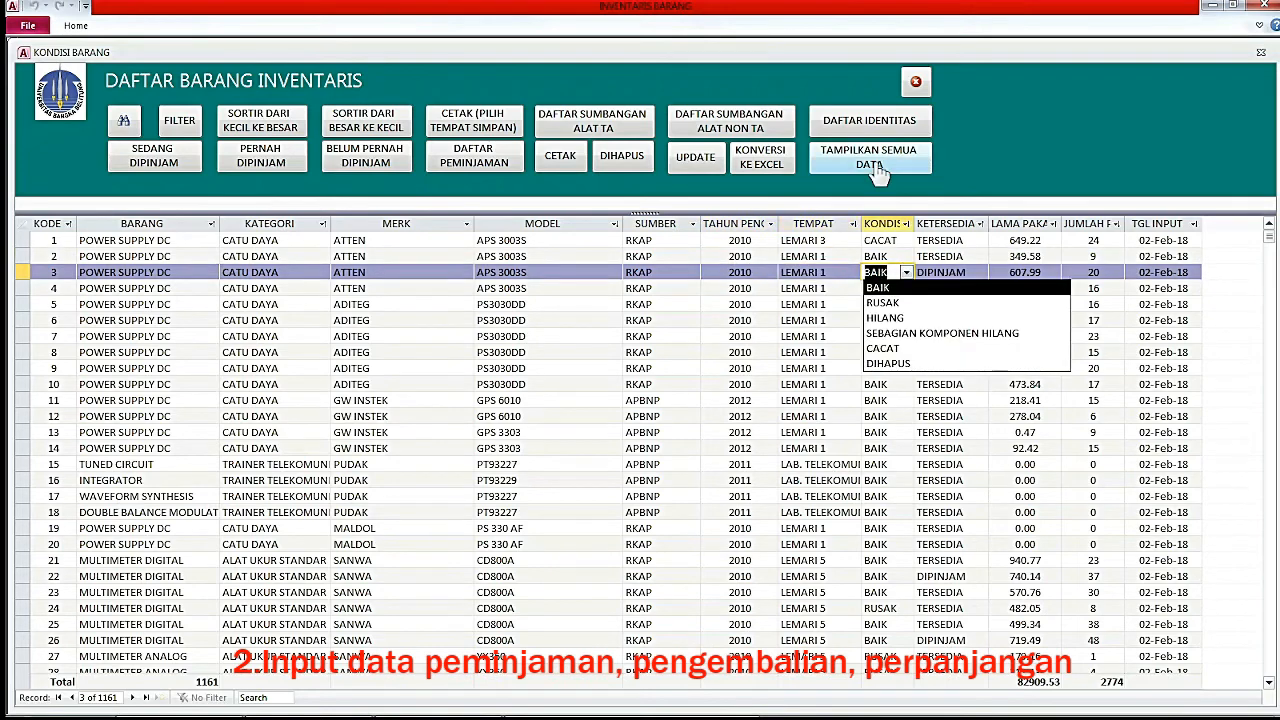
click(916, 82)
click(922, 82)
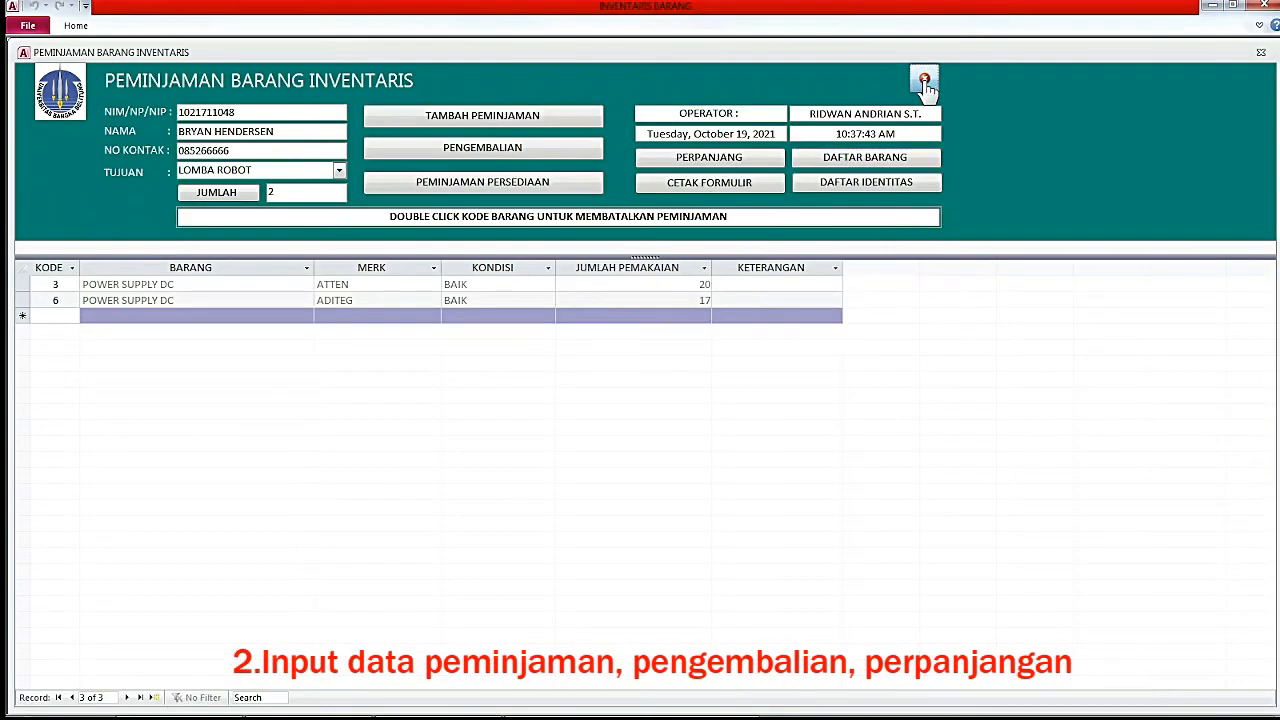
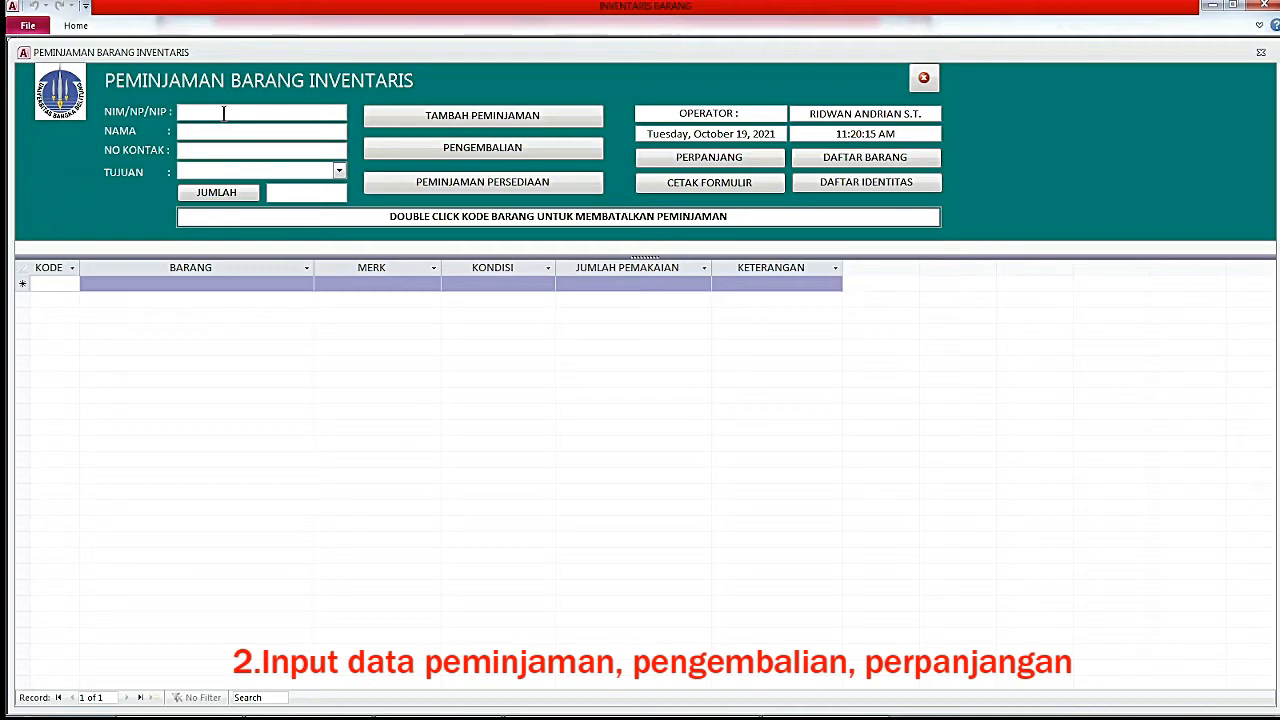
Enter the student's NIM to fill in the borrower details, and set TUJUAN to TUGAS AKHIR.
text(1021711018)
key(Return)
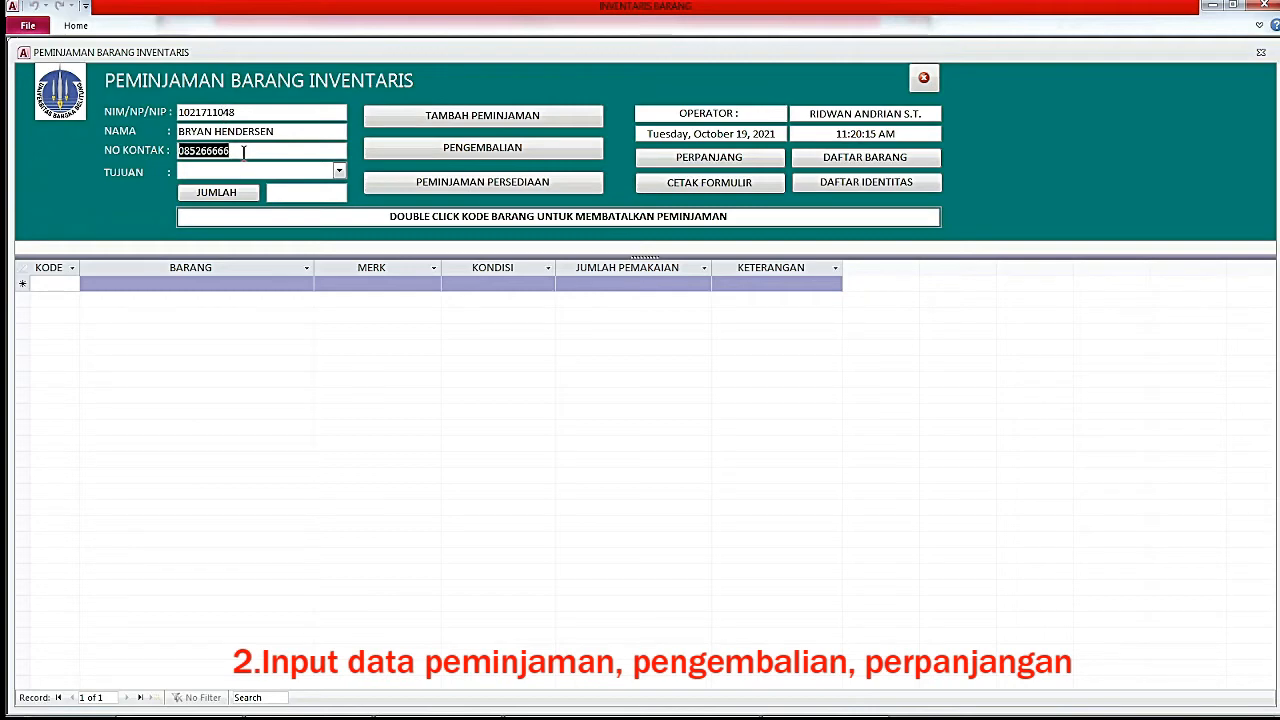
drag(244, 152, 168, 152)
click(339, 172)
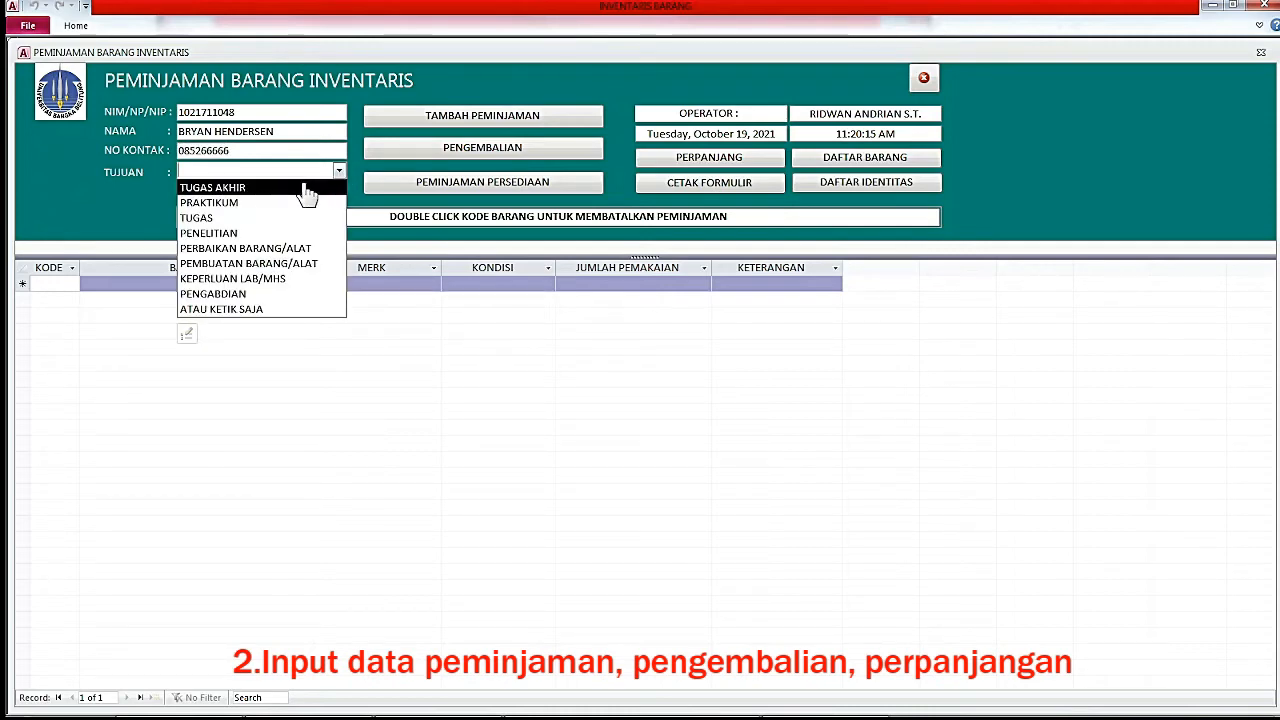
click(307, 193)
click(277, 171)
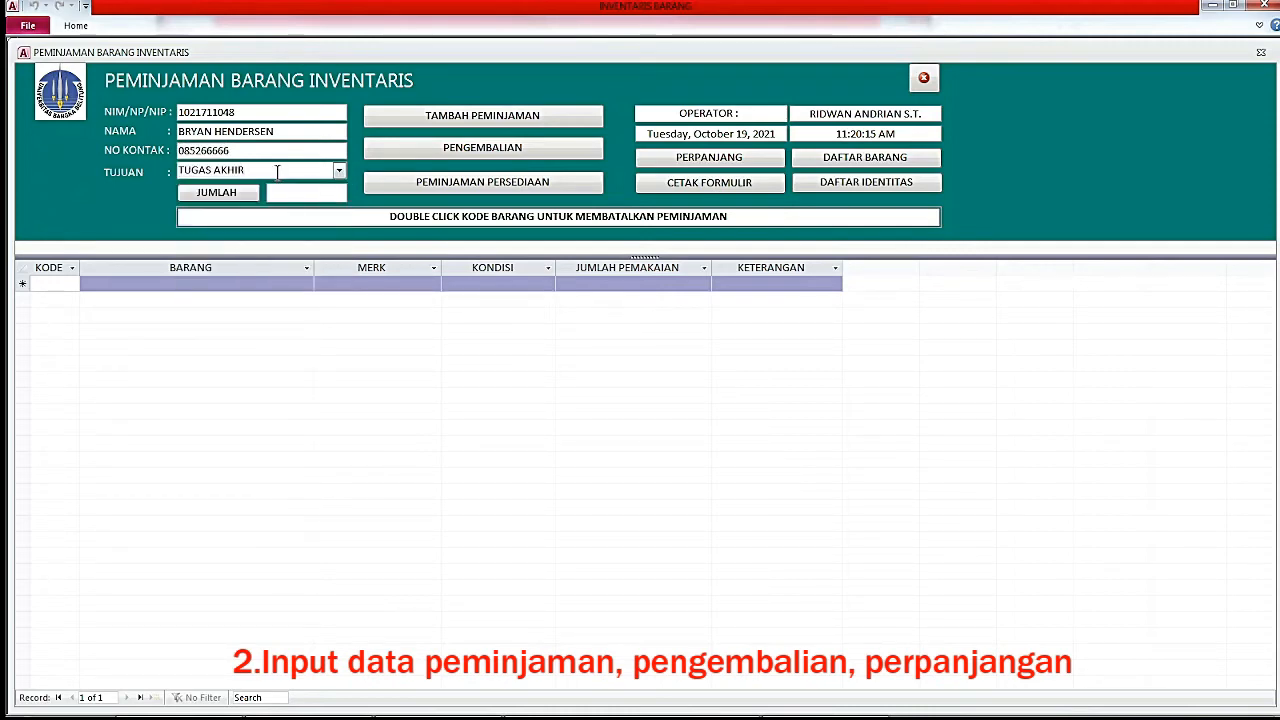
Add items with KODE 9 and 89 to the loan and print the loan receipt.
click(50, 283)
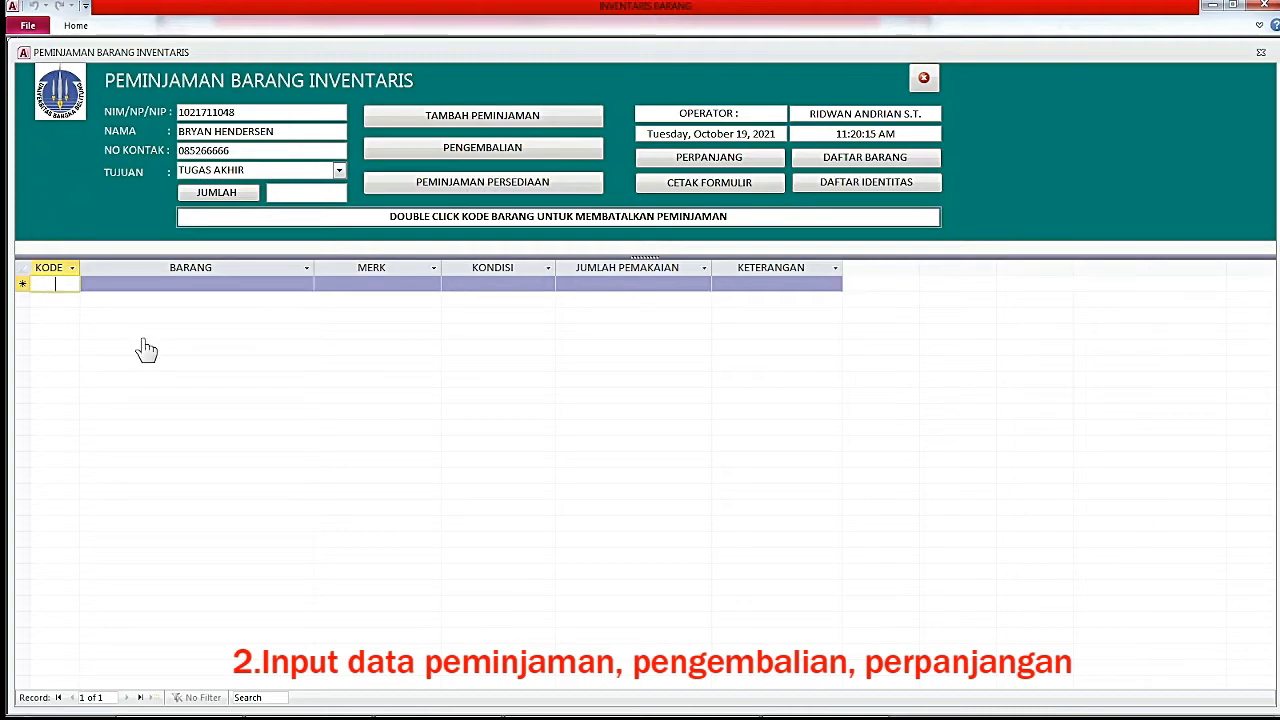
text(9)
key(Return)
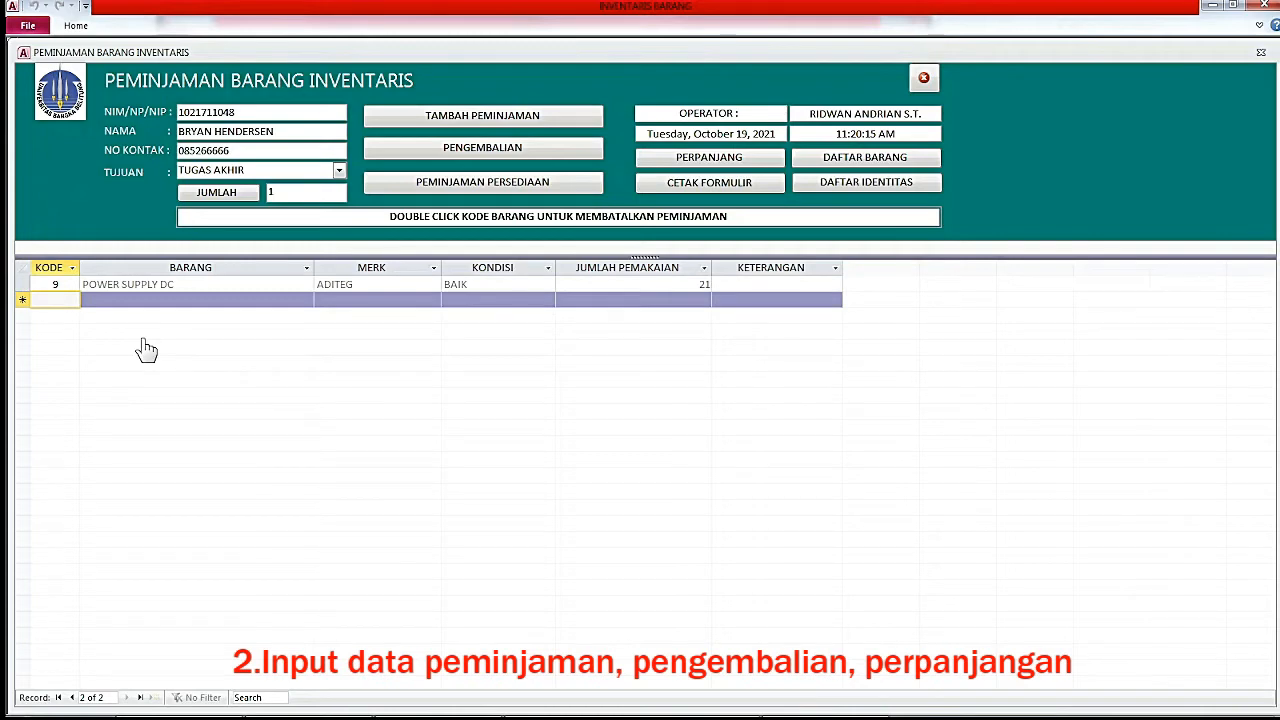
text(89)
key(Return)
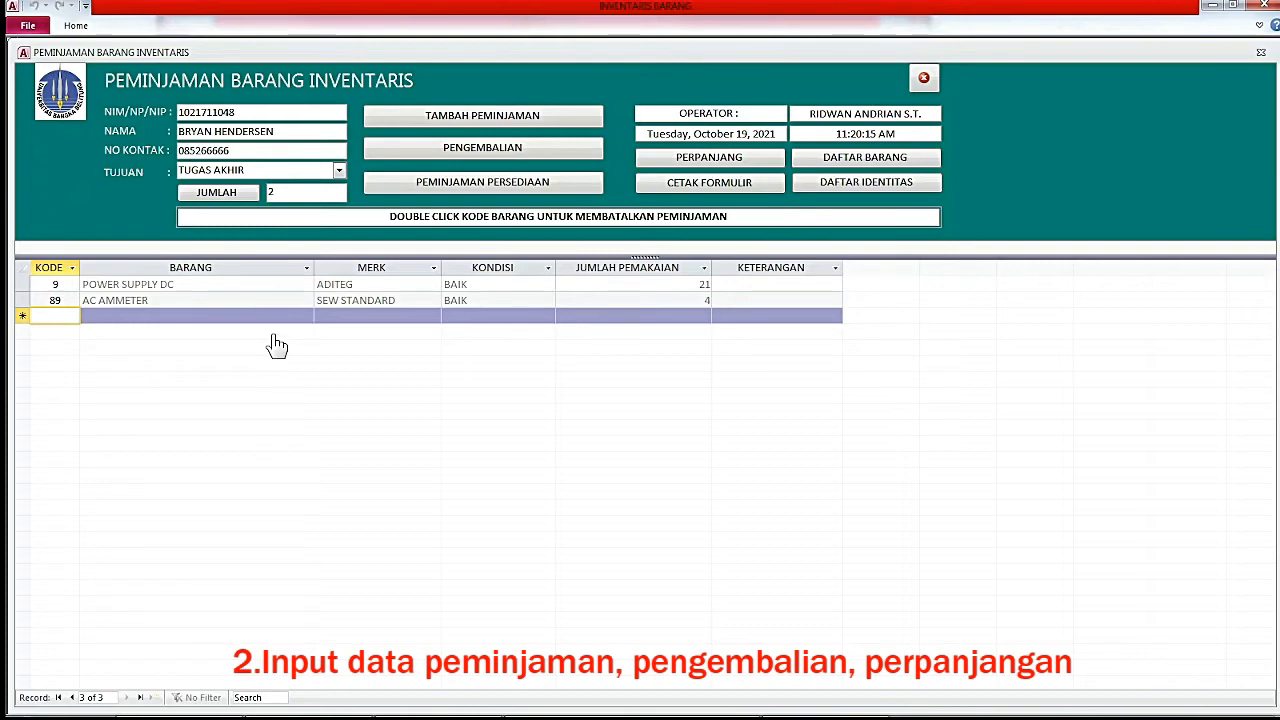
click(693, 190)
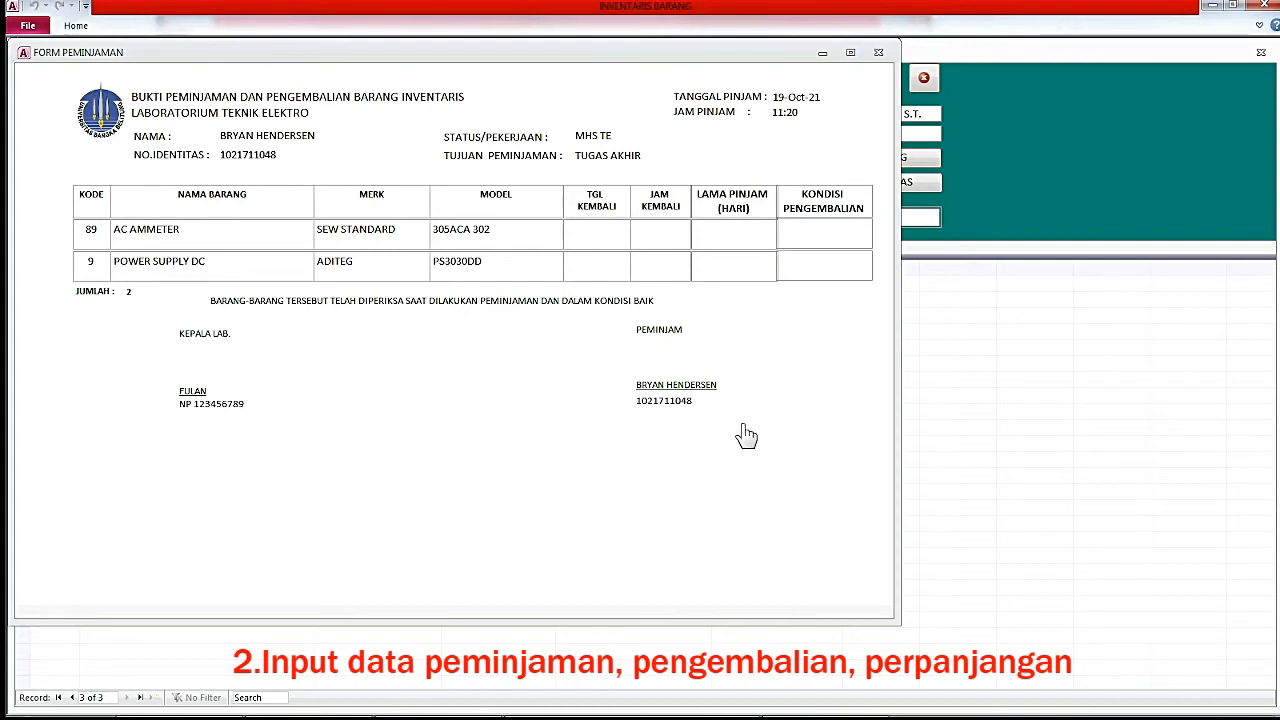
Close the FORM PEMINJAMAN receipt and open the DAFTAR BARANG inventory list.
click(878, 54)
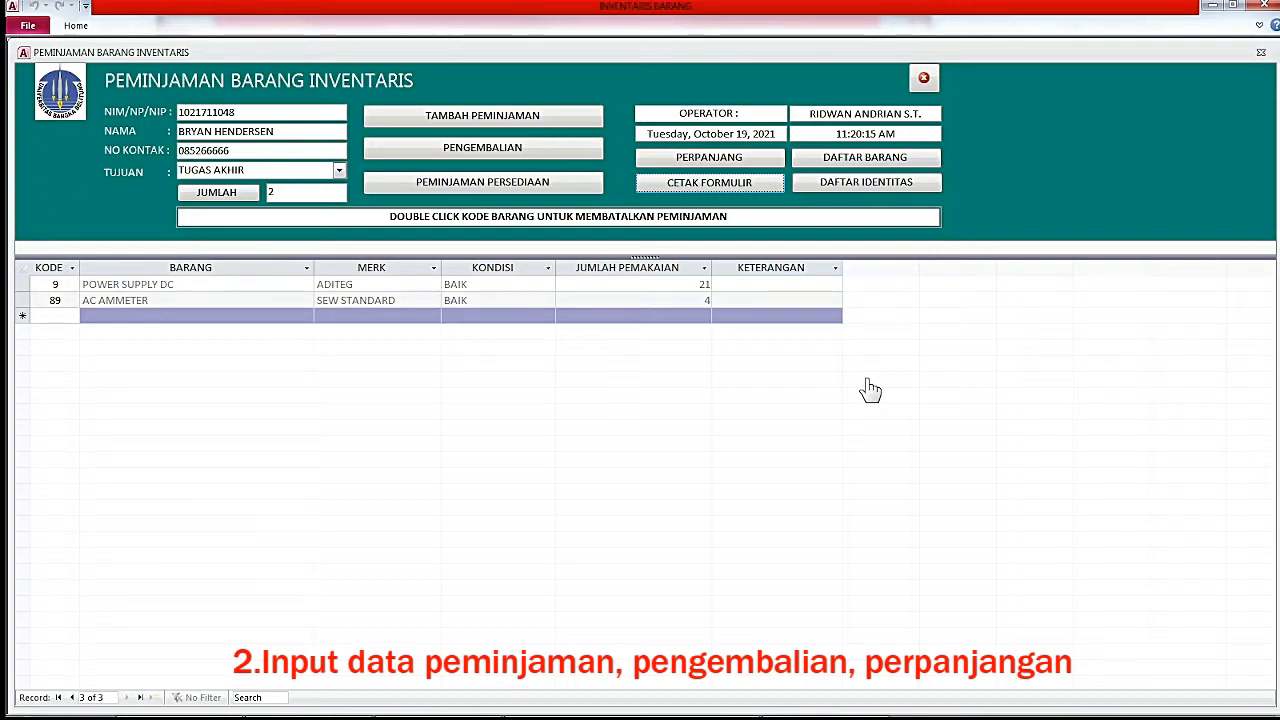
click(868, 163)
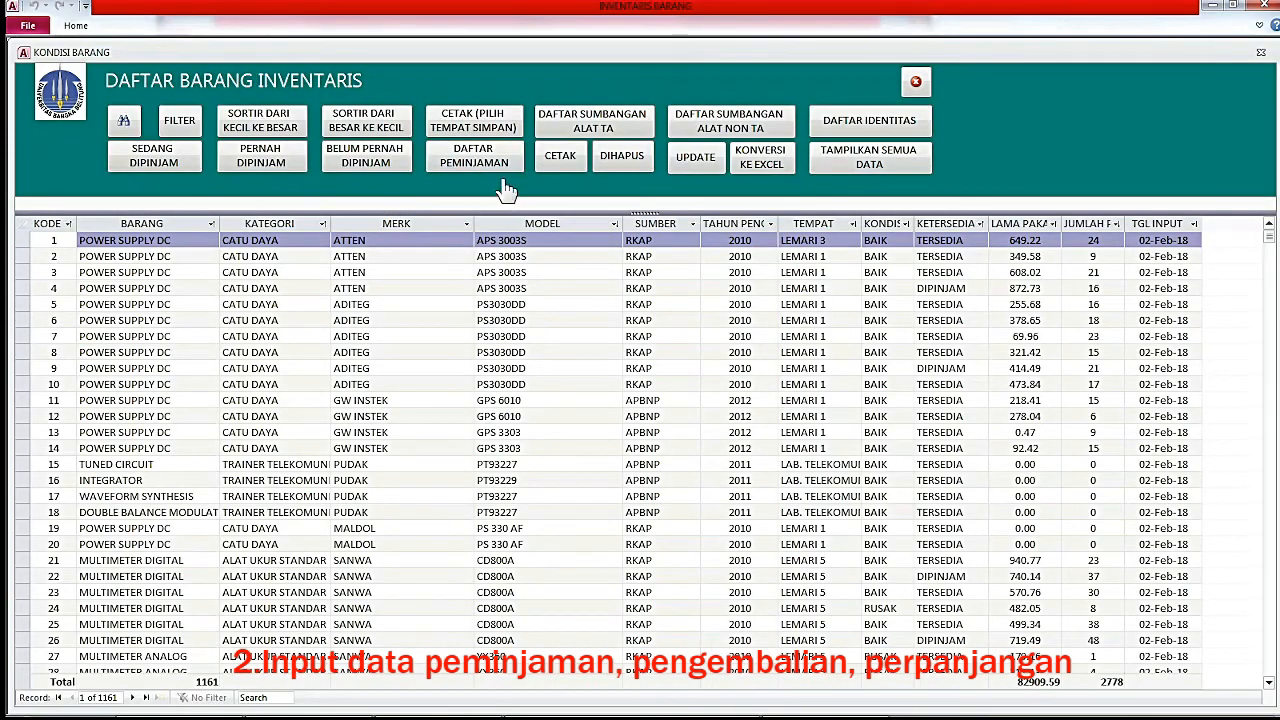
Show all DAFTAR PEMINJAMAN records sorted by TGL PINJAM, newest first.
click(474, 163)
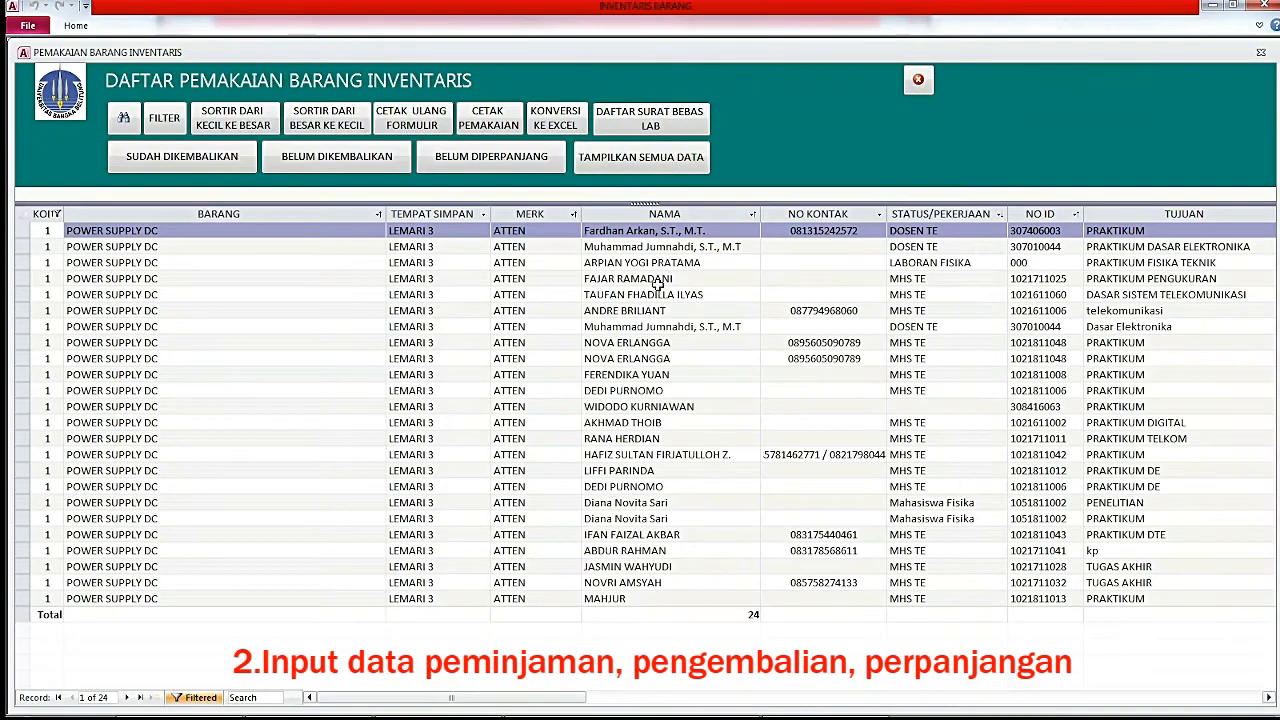
click(618, 163)
drag(453, 706, 645, 712)
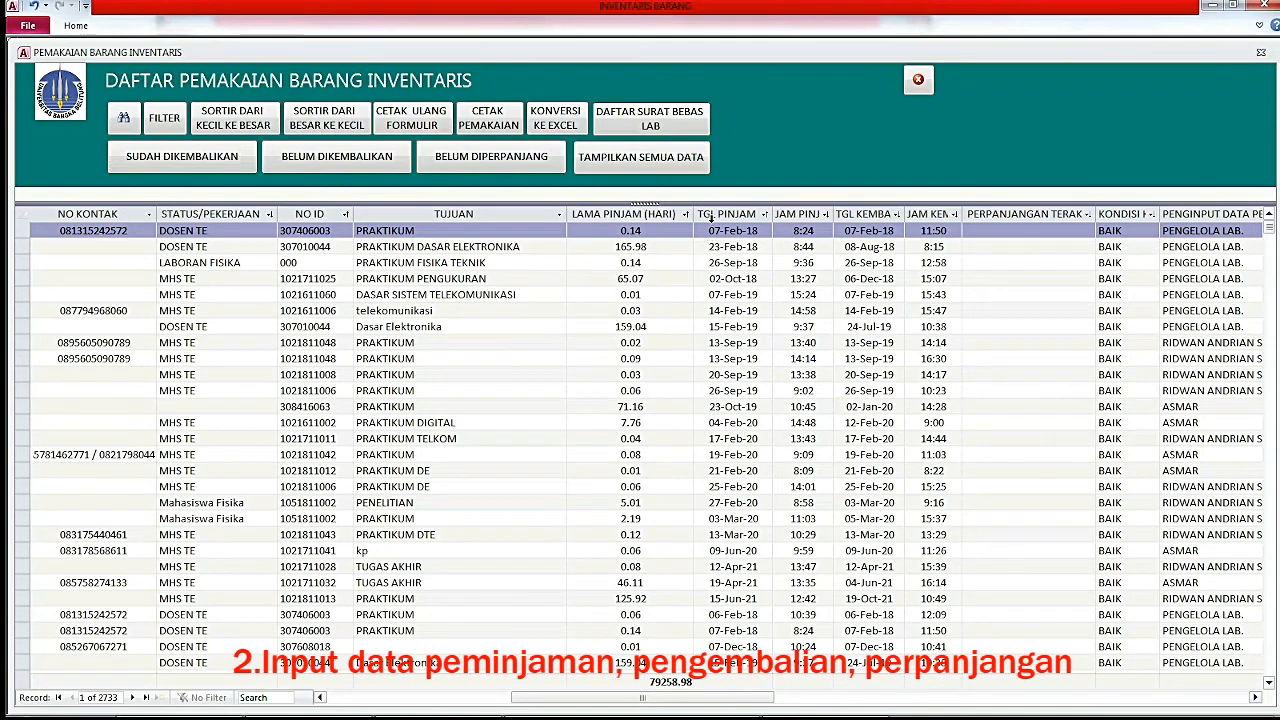
click(717, 216)
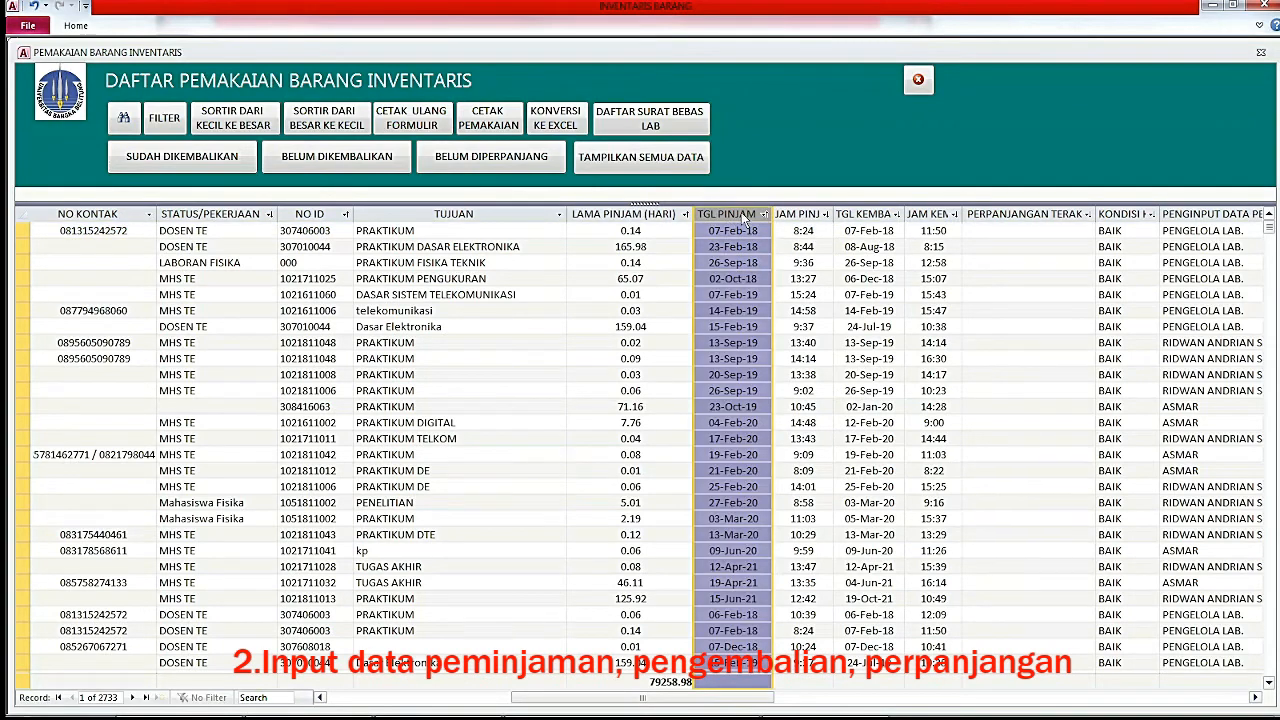
click(330, 118)
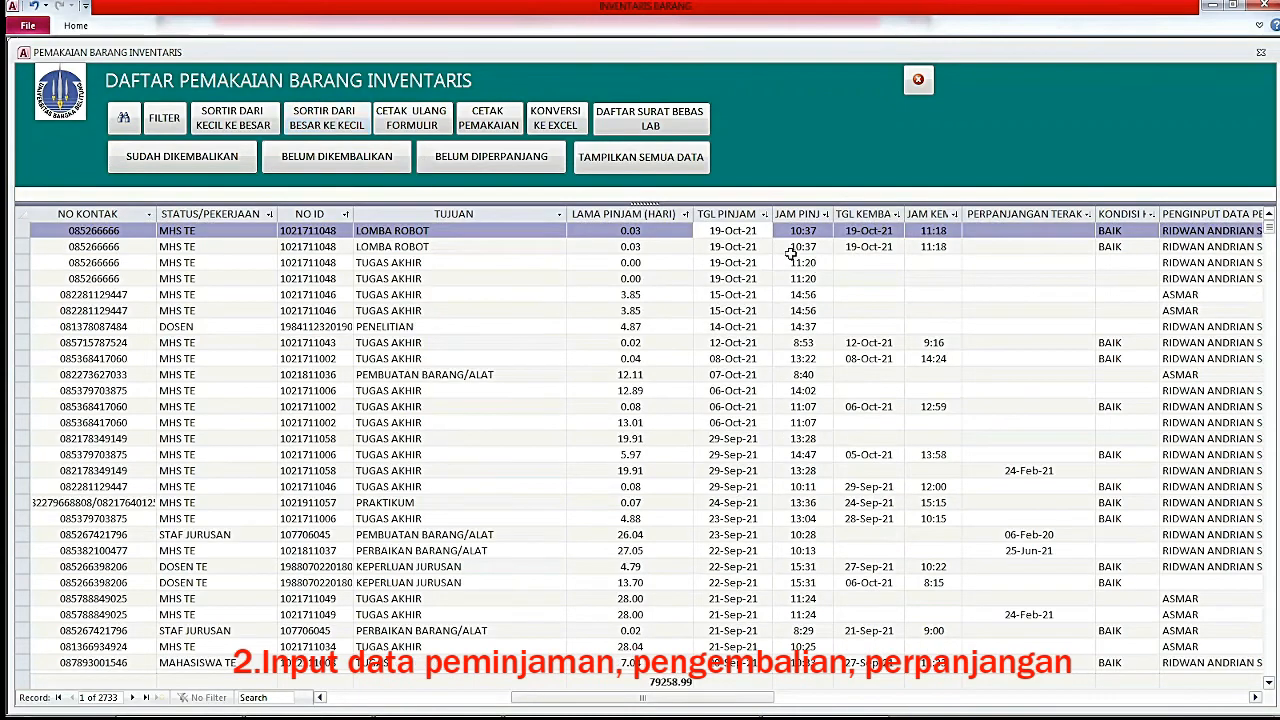
Select the student's AC AMMETER loan record and reprint its receipt.
click(250, 268)
click(614, 263)
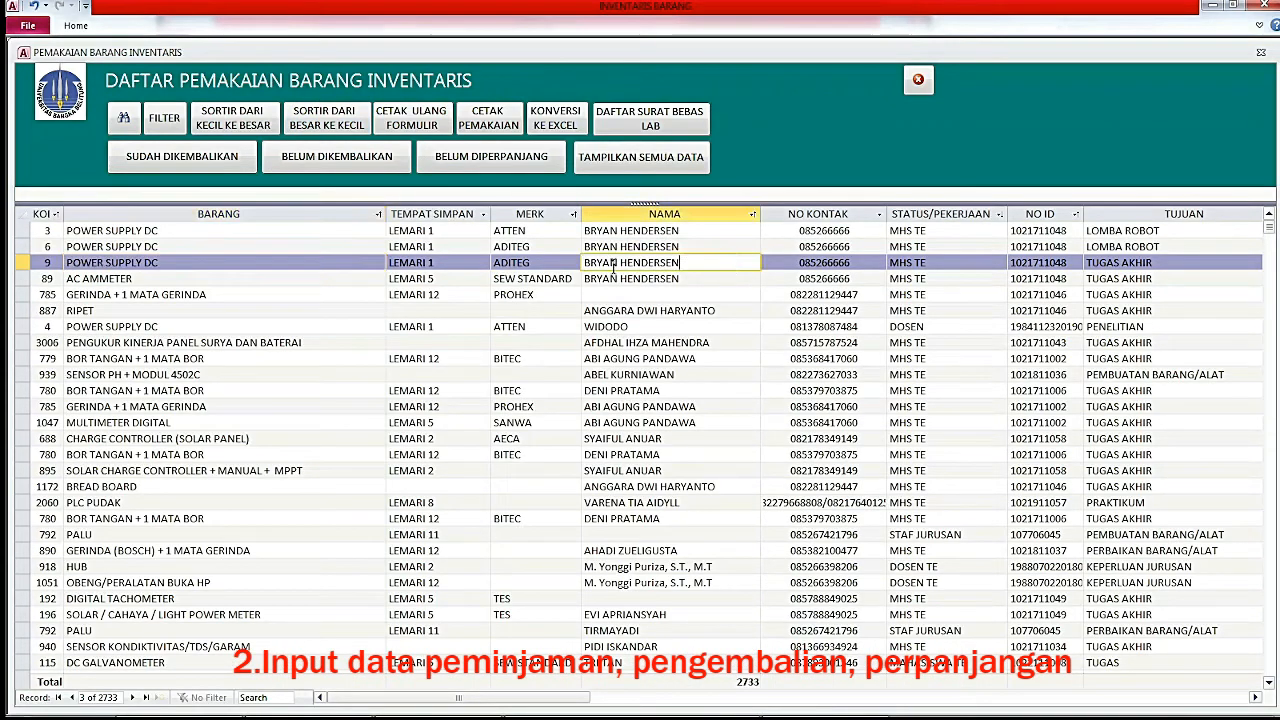
click(42, 265)
click(42, 277)
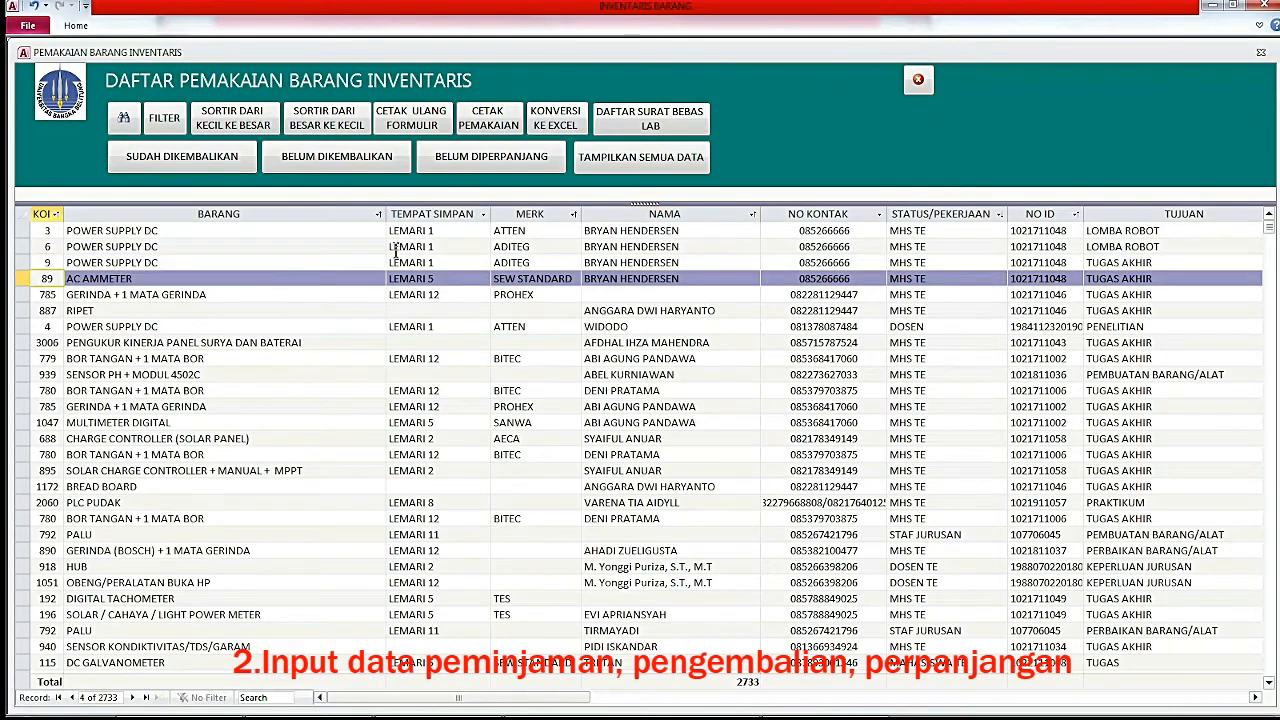
click(425, 128)
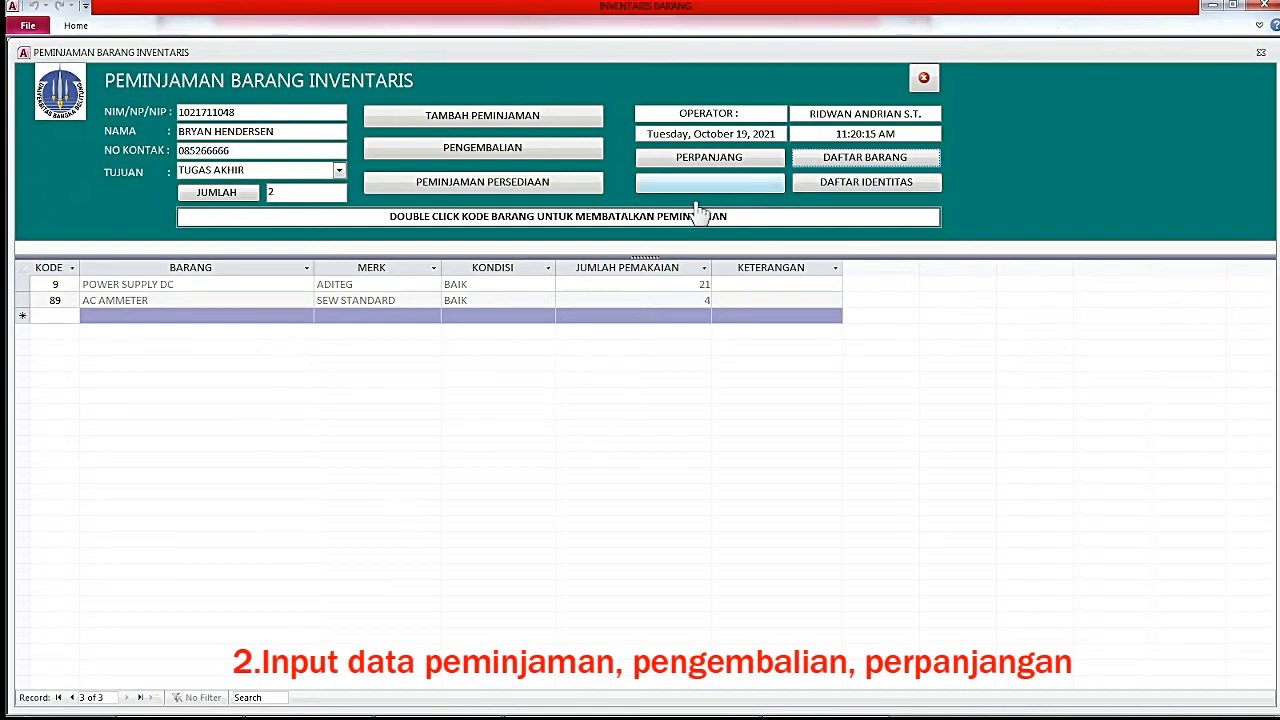
Start a new loan entry and look up another borrower by their NIM.
click(482, 120)
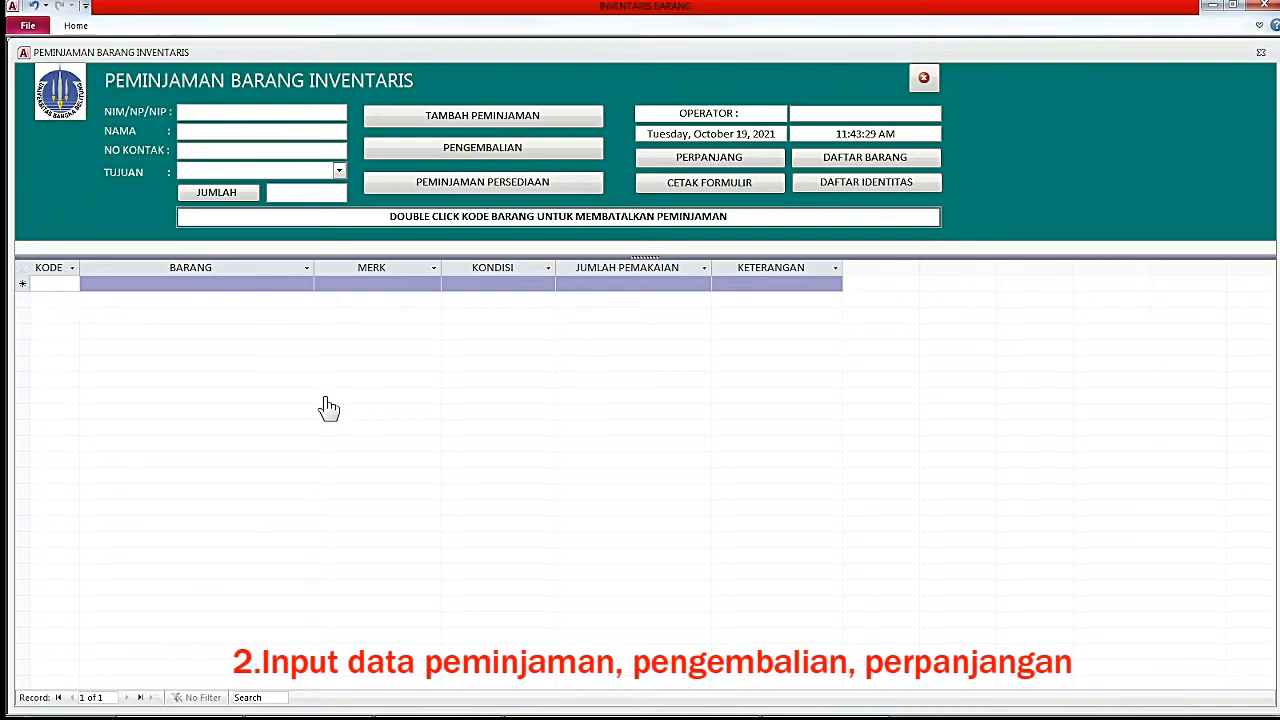
text(1021711058)
key(Return)
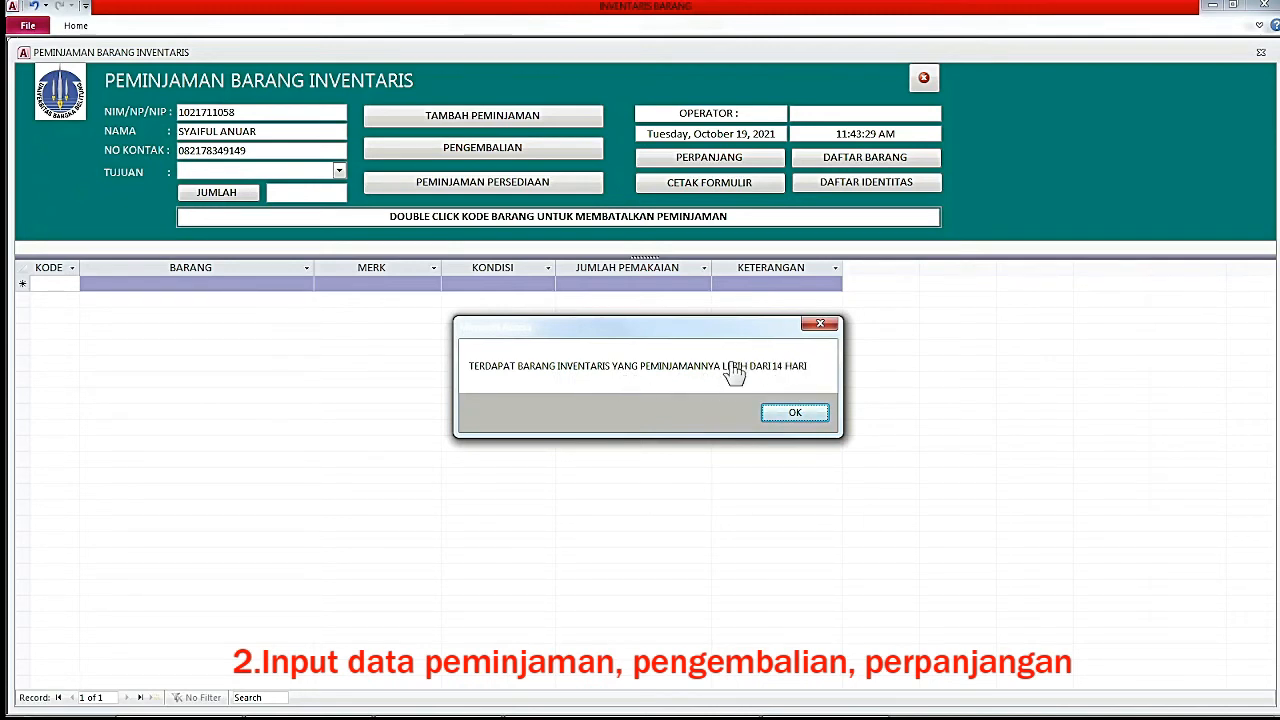
Acknowledge the overdue warnings for inventory and persediaan items.
click(794, 412)
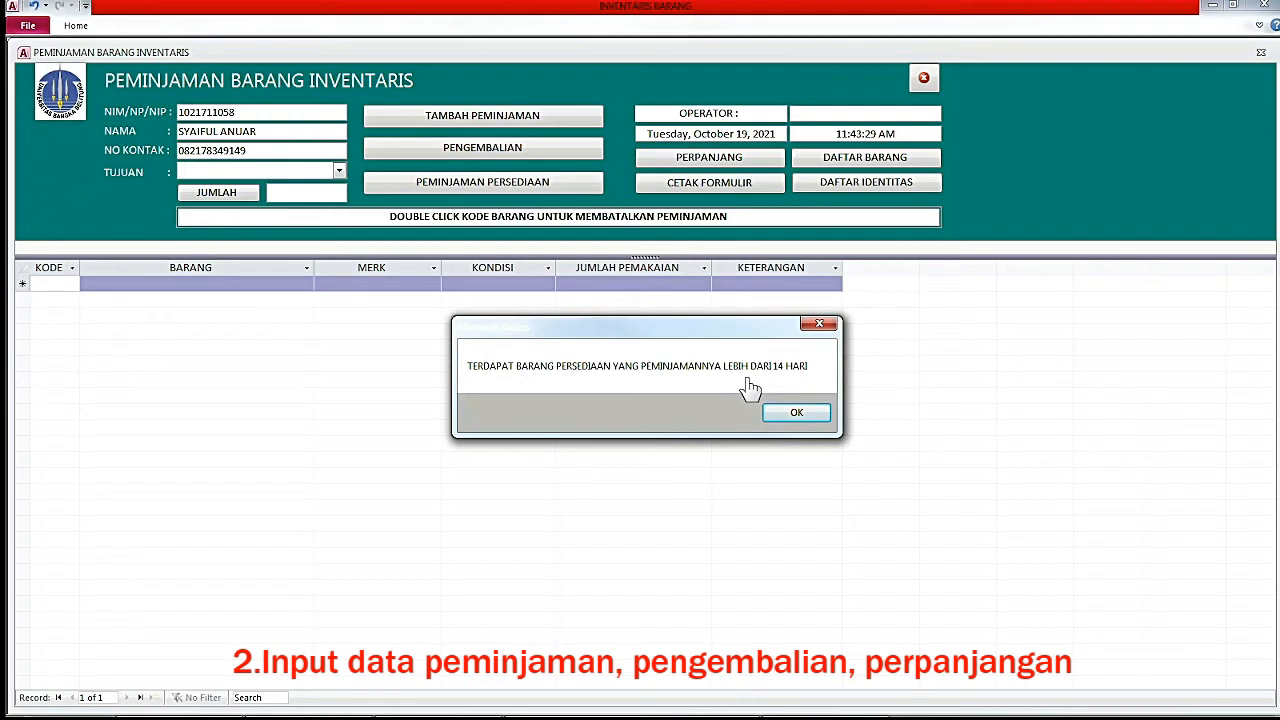
click(791, 414)
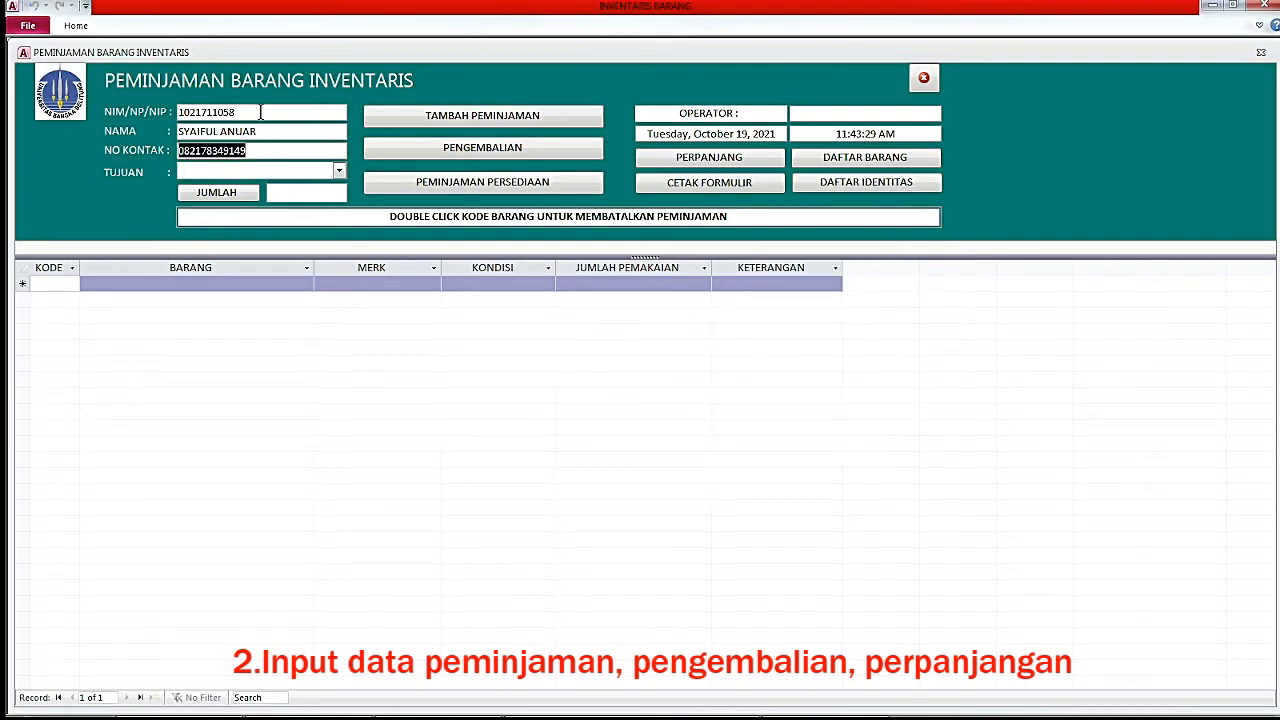
Copy the borrower's ID and open the list of loans that have not been extended.
key(Tab)
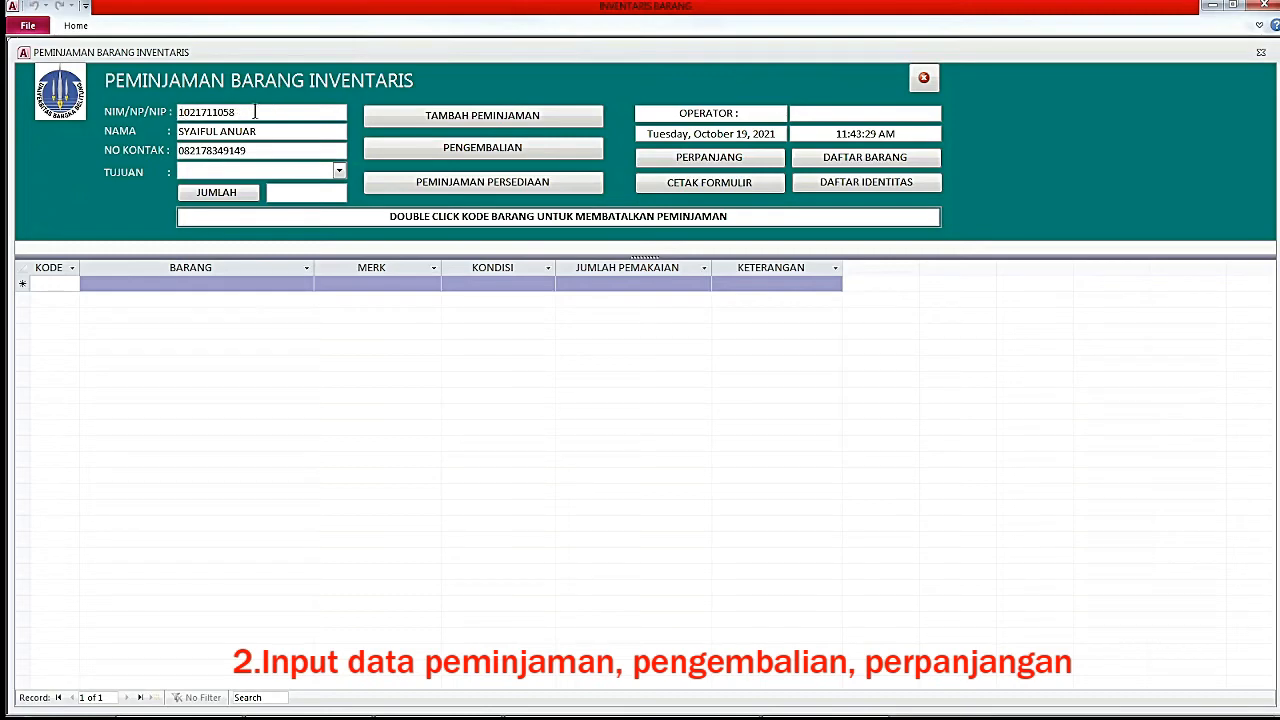
double_click(255, 112)
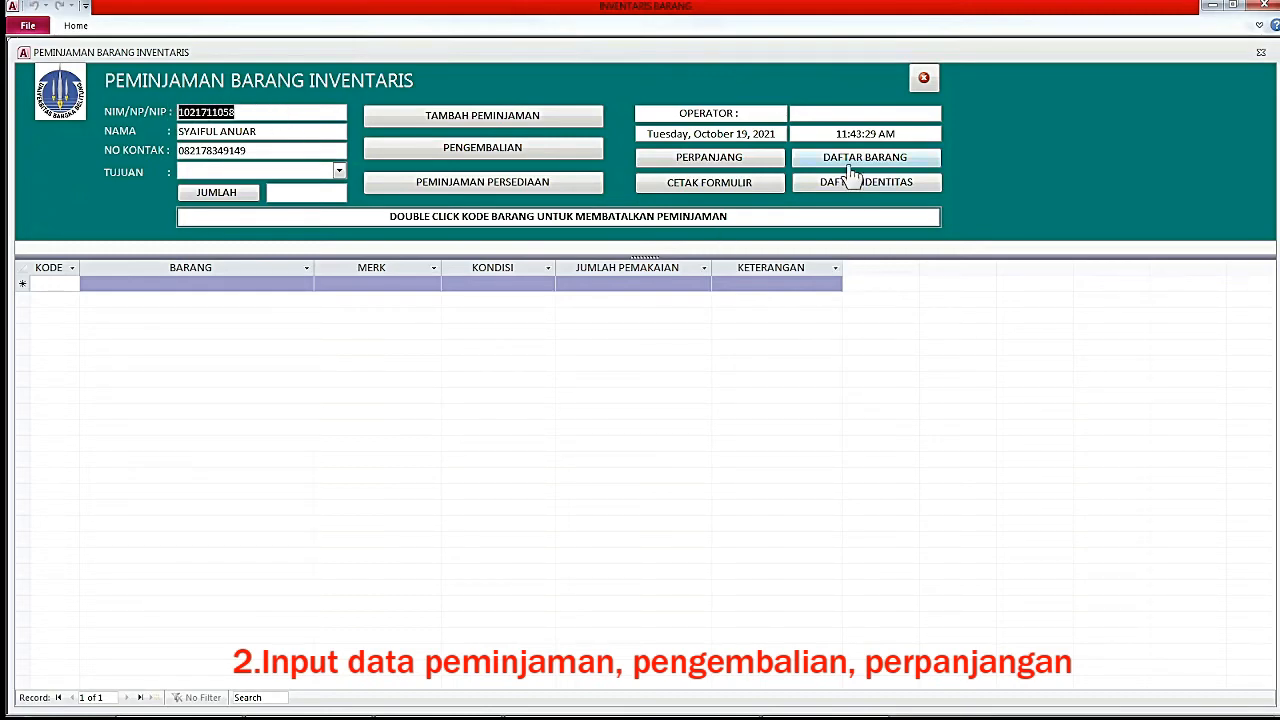
key(Tab)
key(Tab)
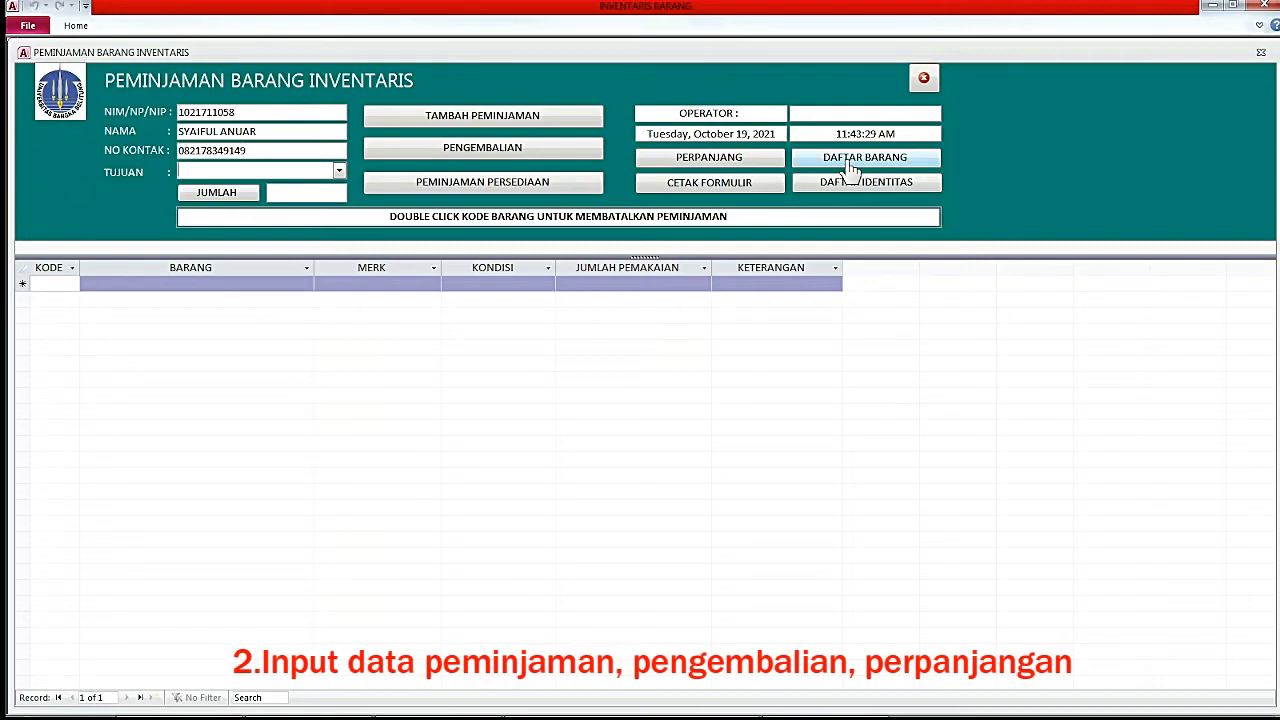
click(849, 170)
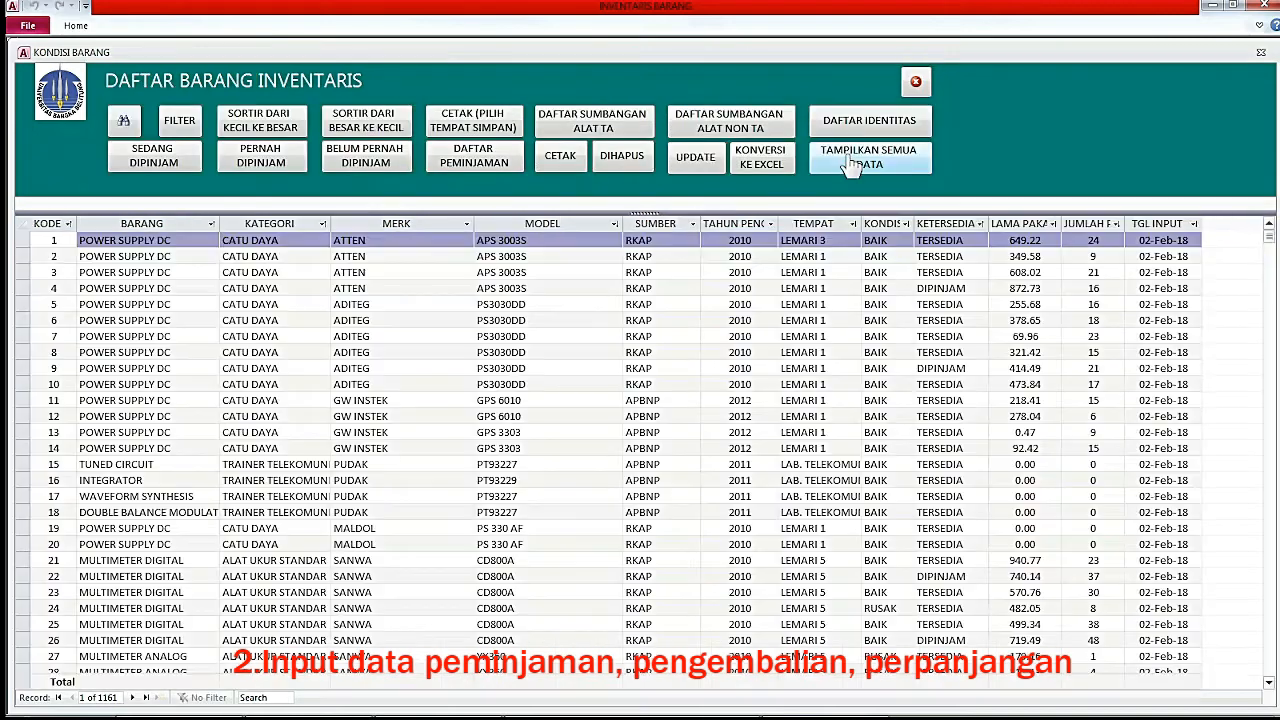
click(503, 170)
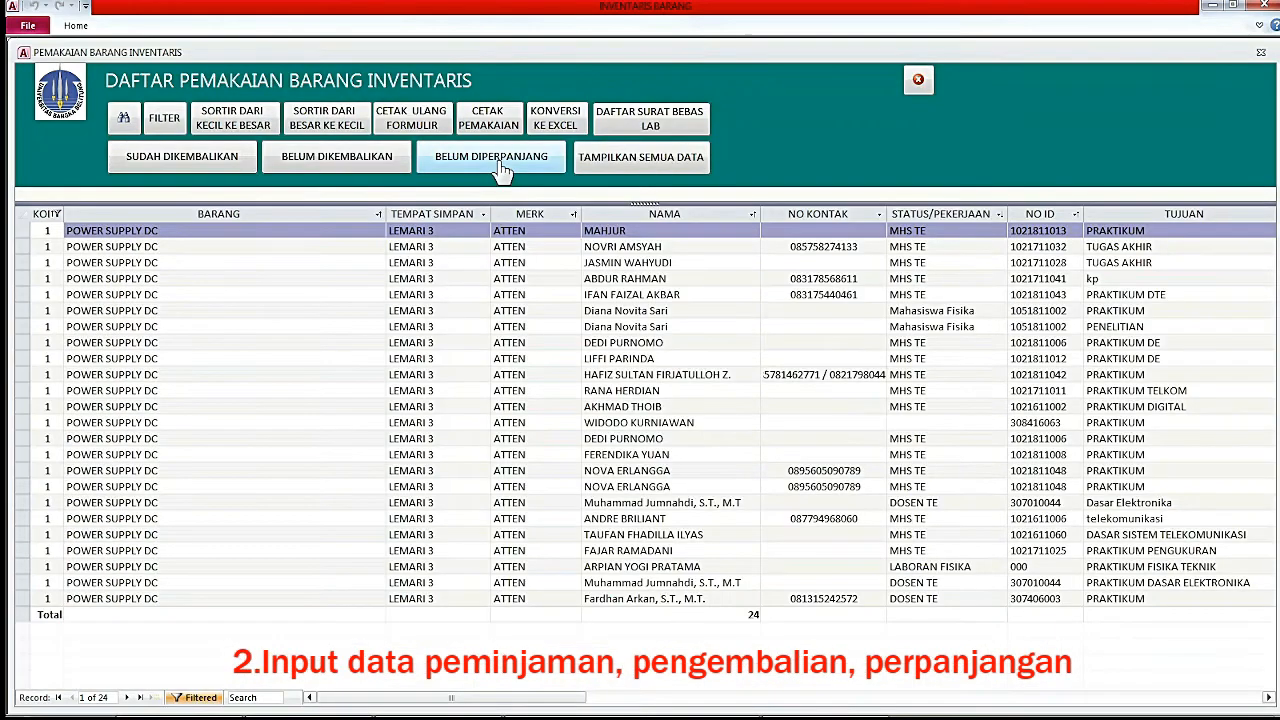
click(440, 170)
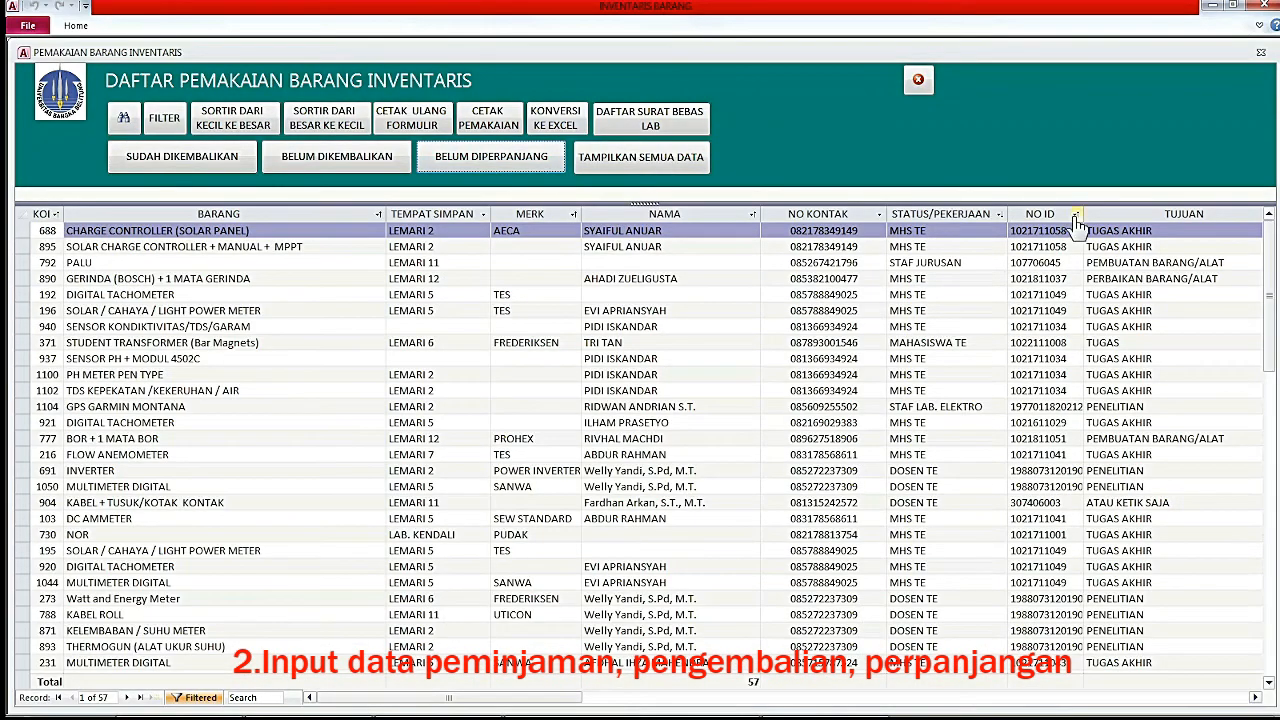
Find the borrower's ID in NO ID and filter the loan list to only that ID.
click(1043, 230)
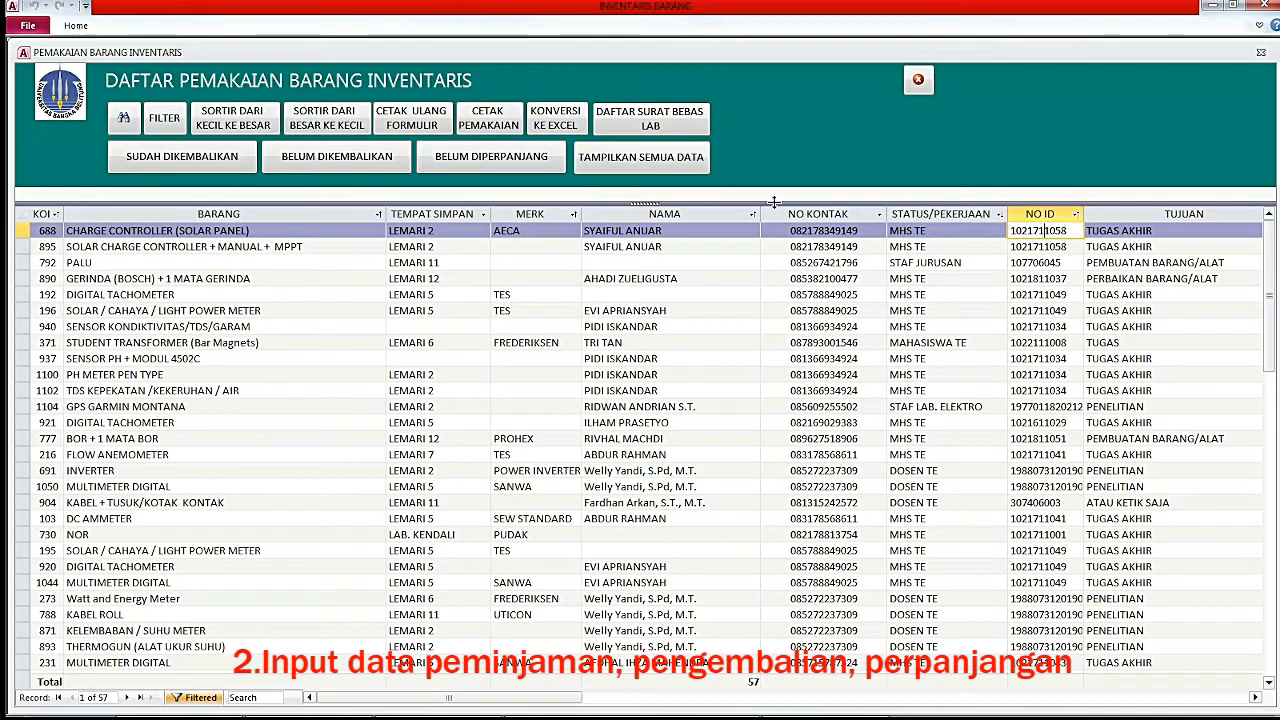
click(125, 119)
drag(579, 374, 466, 380)
key(ctrl+c)
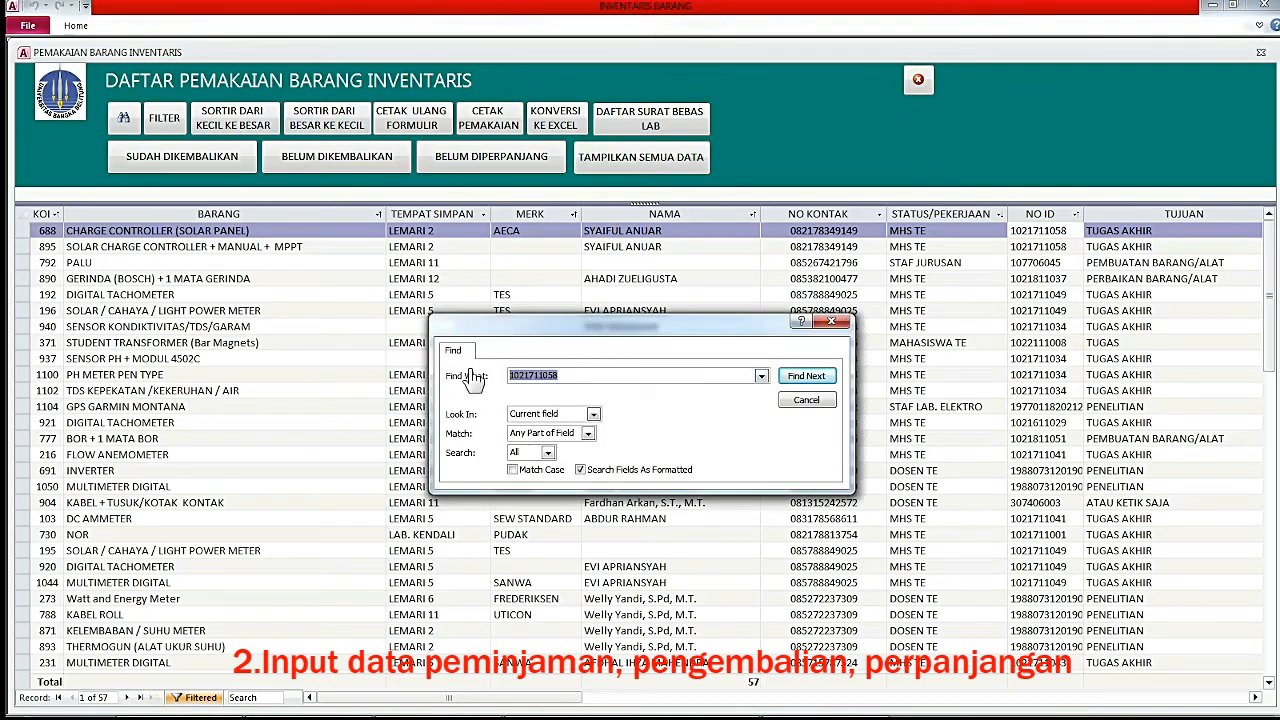
click(595, 376)
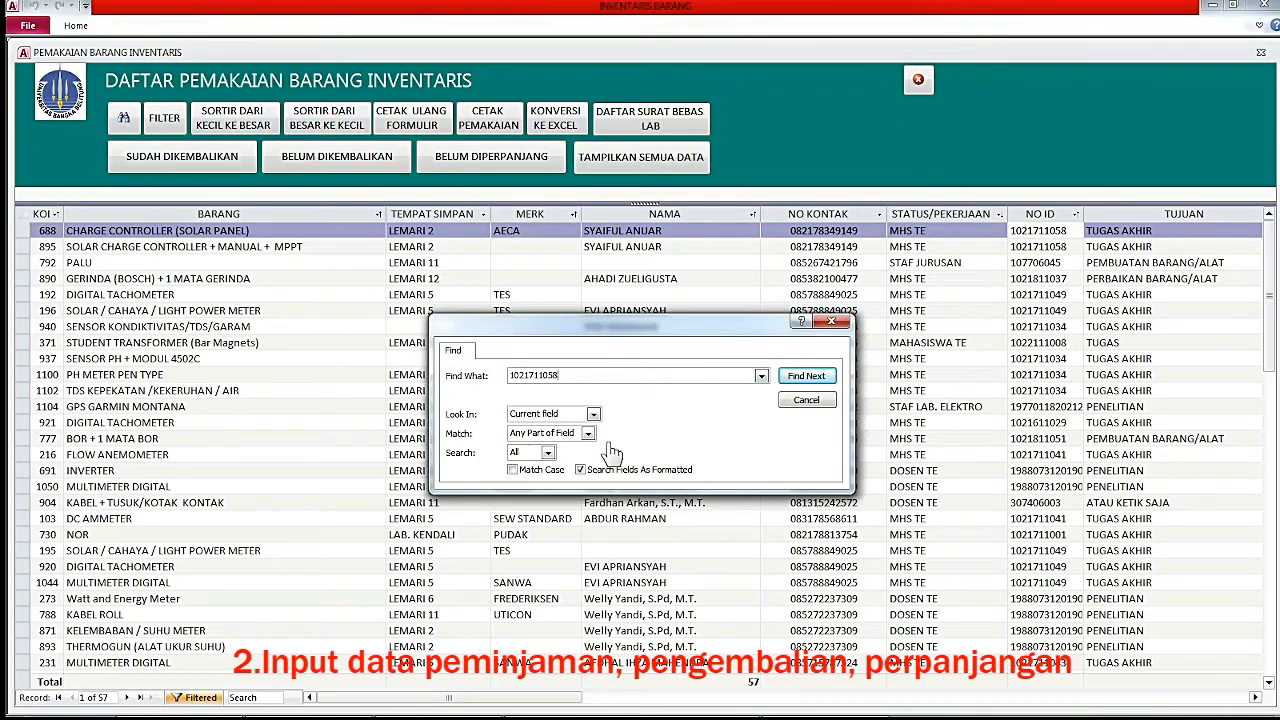
click(818, 379)
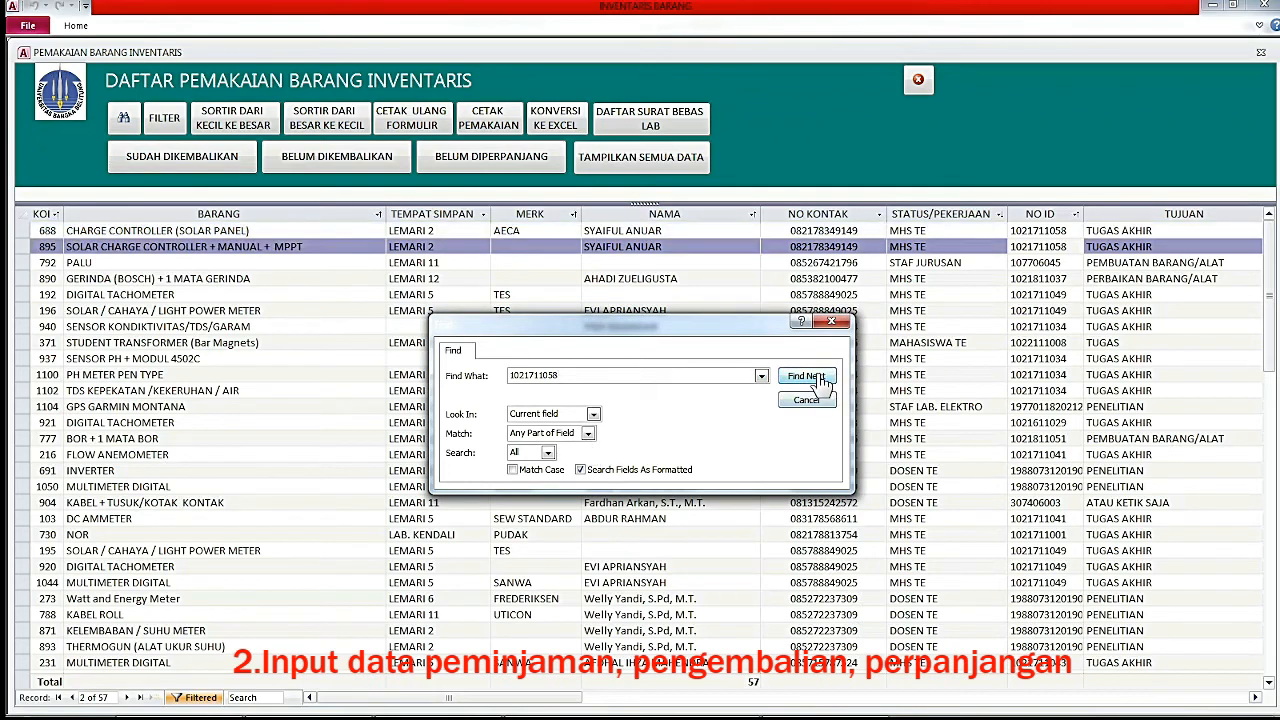
click(1055, 247)
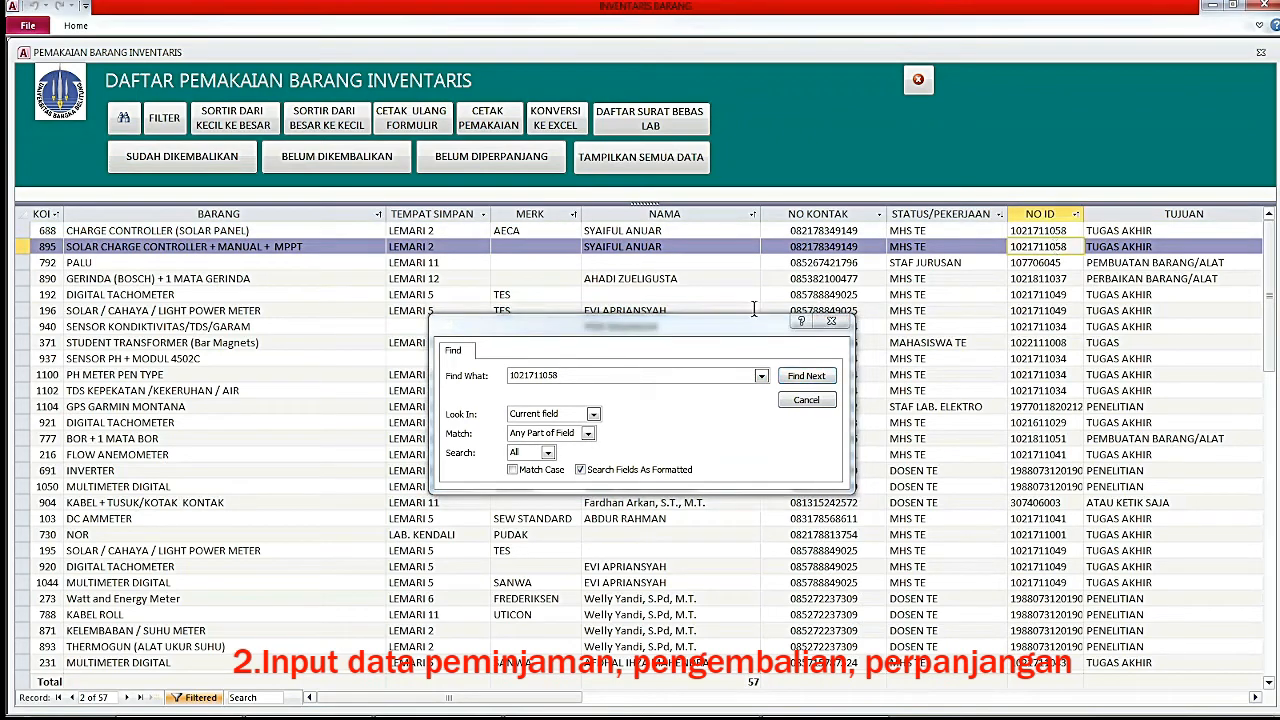
click(800, 400)
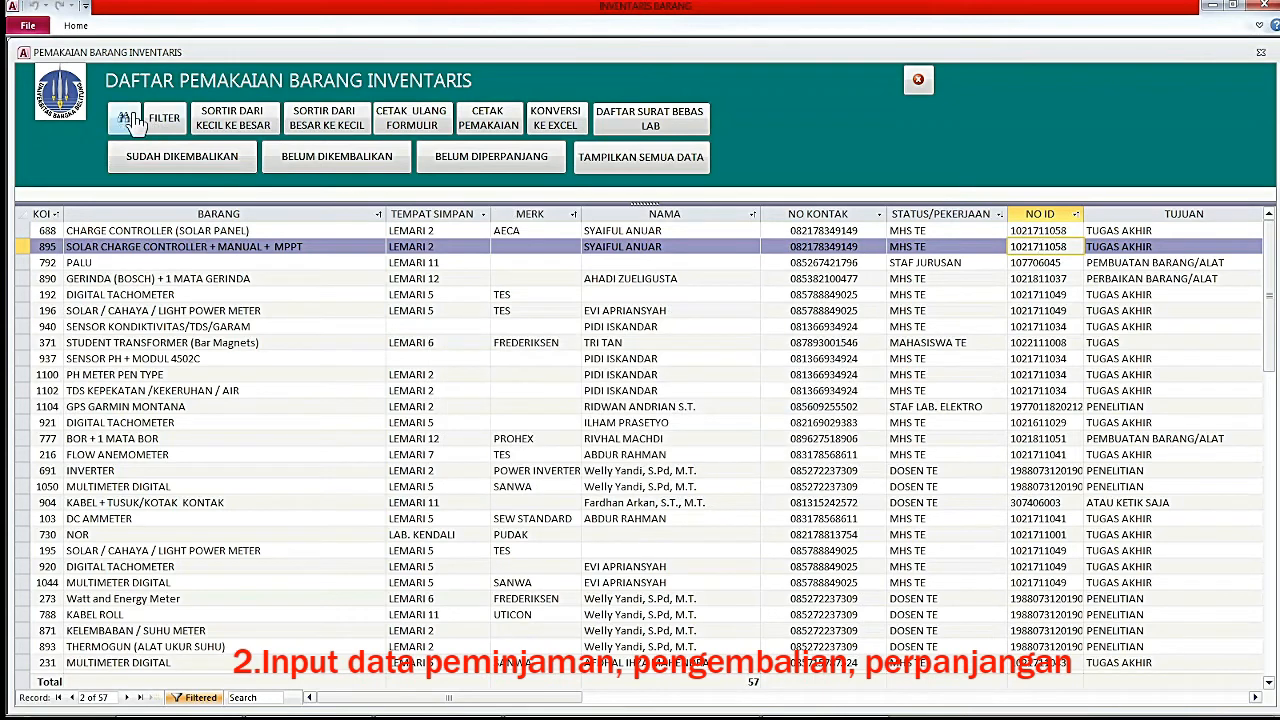
click(160, 118)
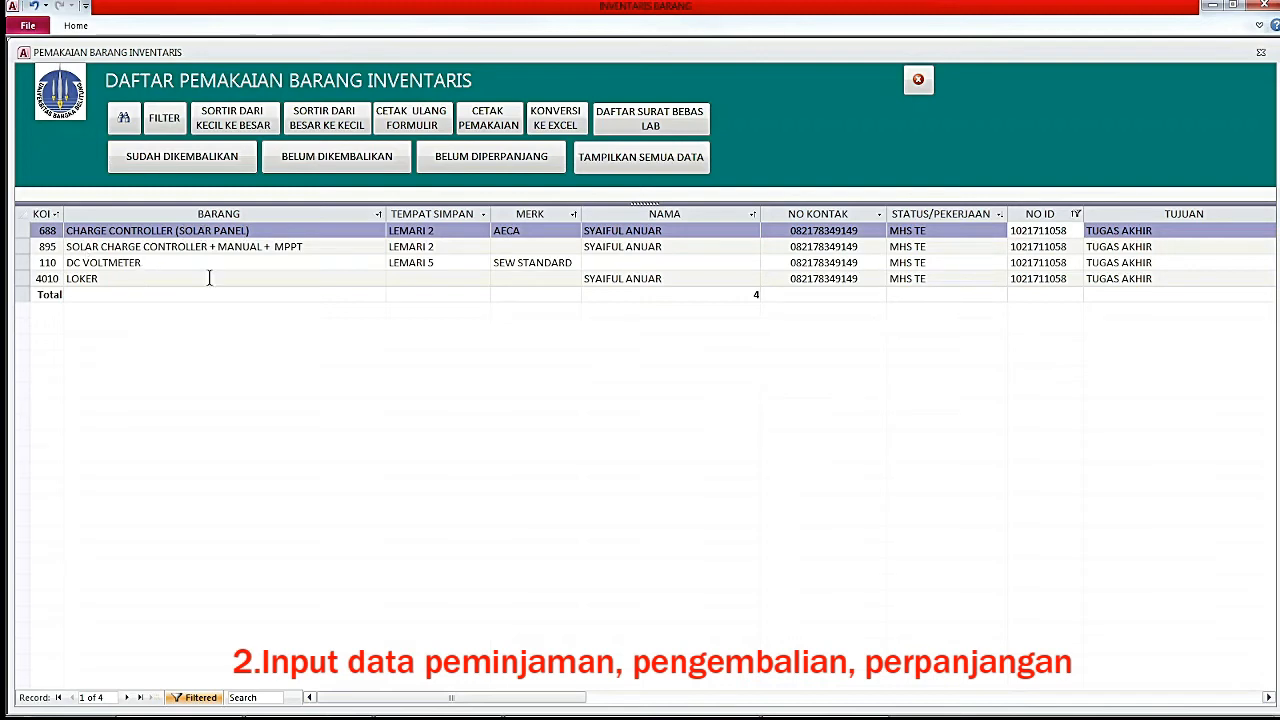
Check the first borrowed item's code 688, then close the PEMAKAIAN and KONDISI BARANG forms.
click(57, 230)
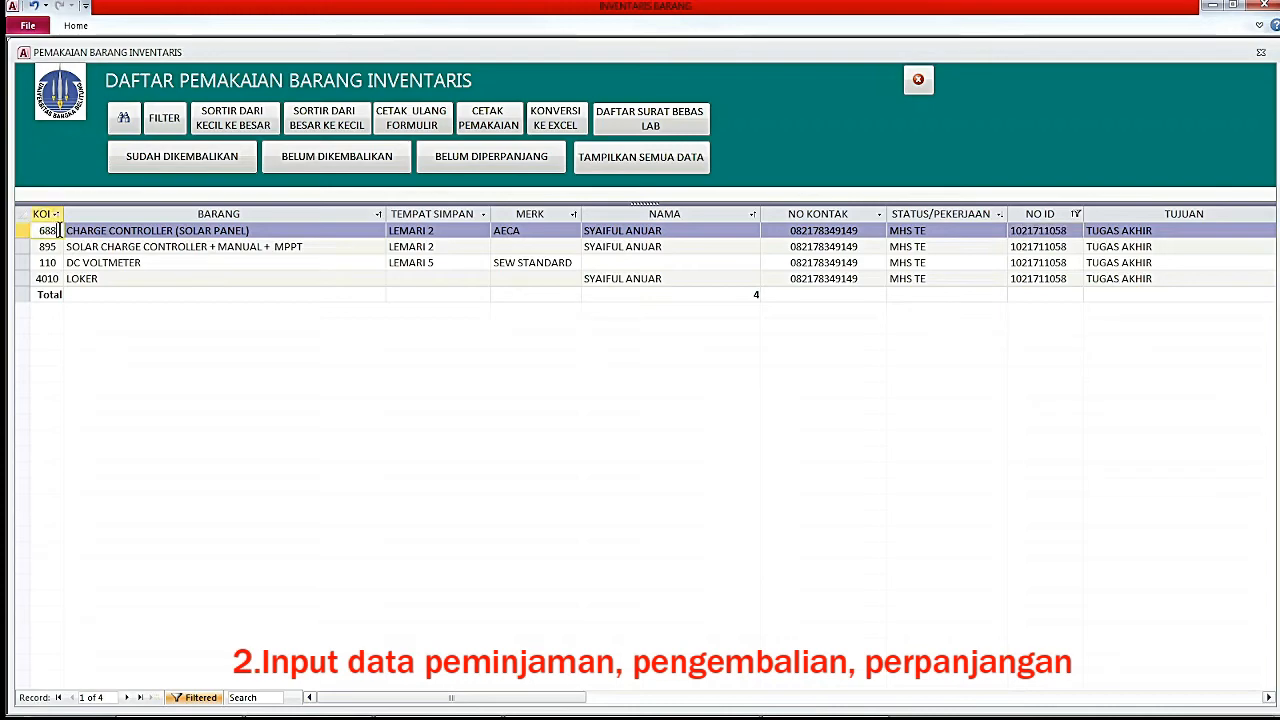
drag(59, 230, 34, 230)
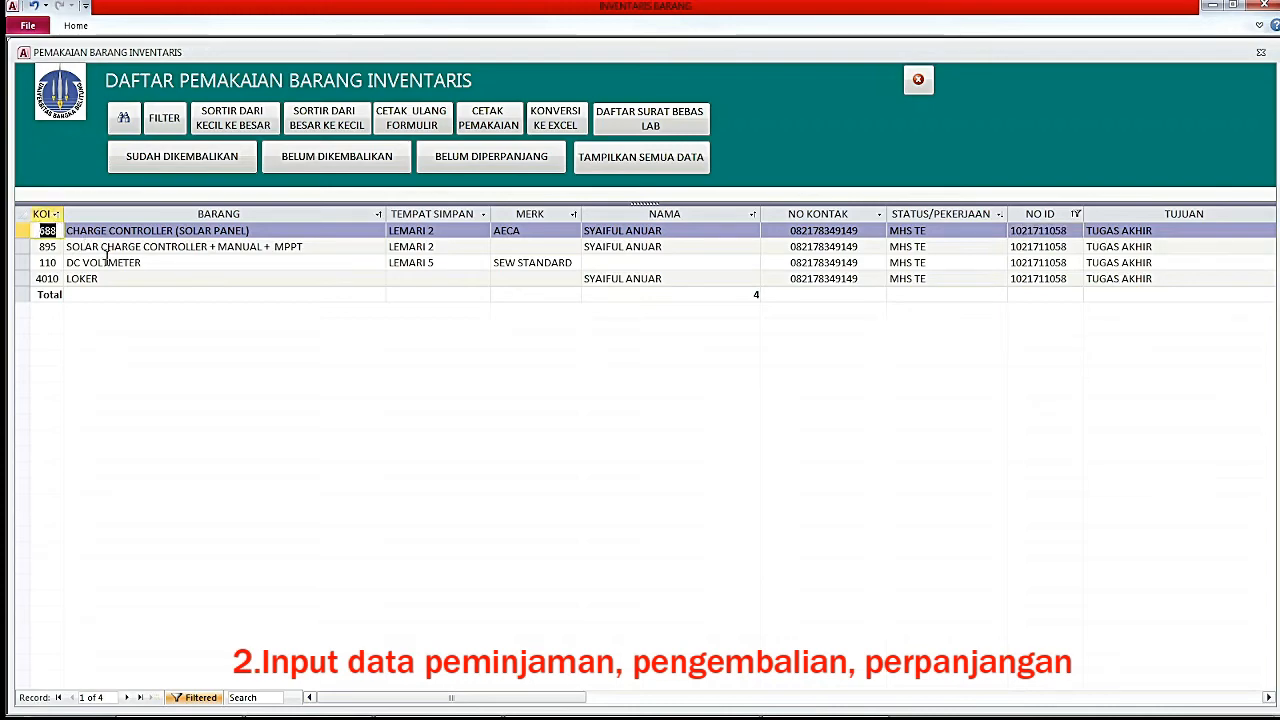
click(918, 80)
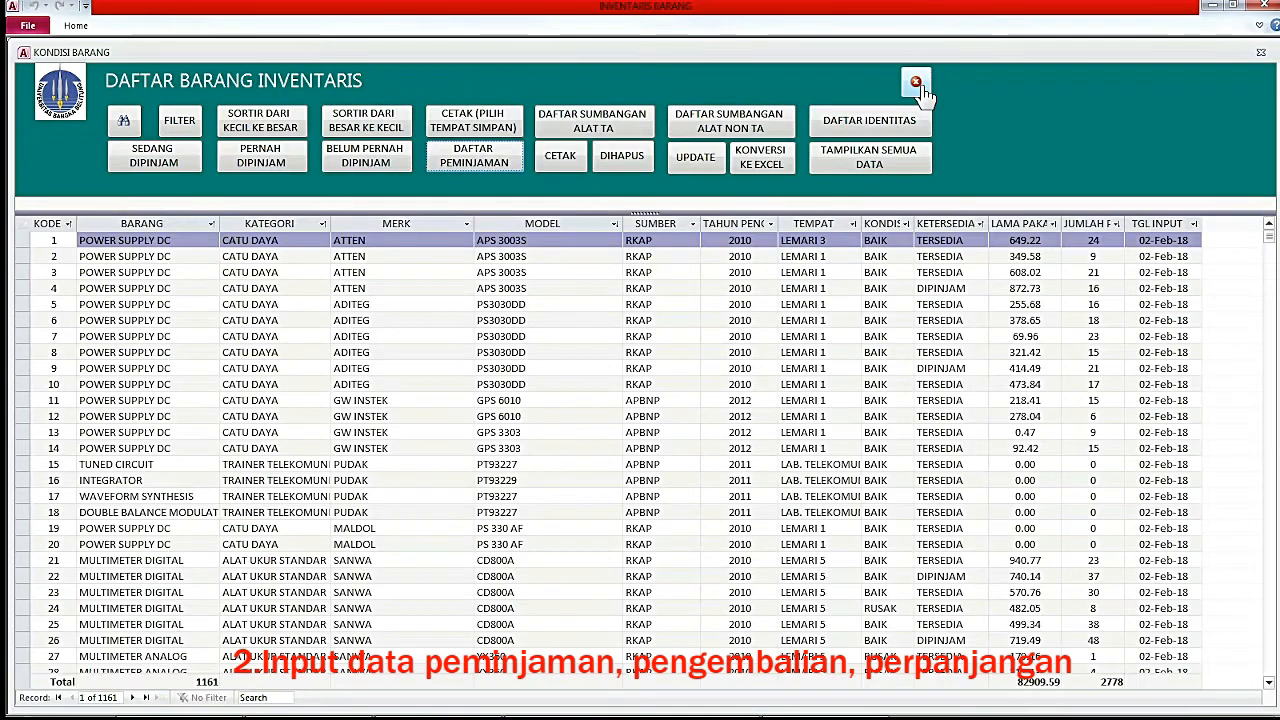
click(918, 84)
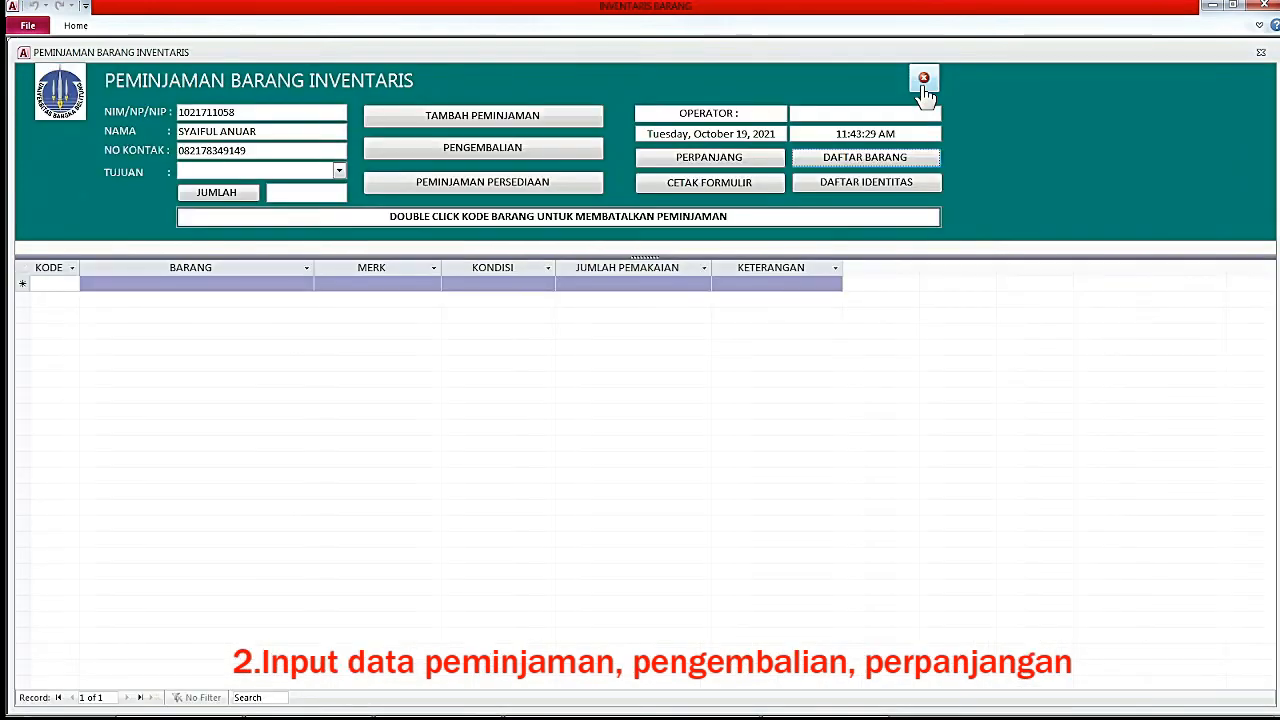
Open PERPANJANG and enter the borrower's ID to list their extendable loans.
click(706, 160)
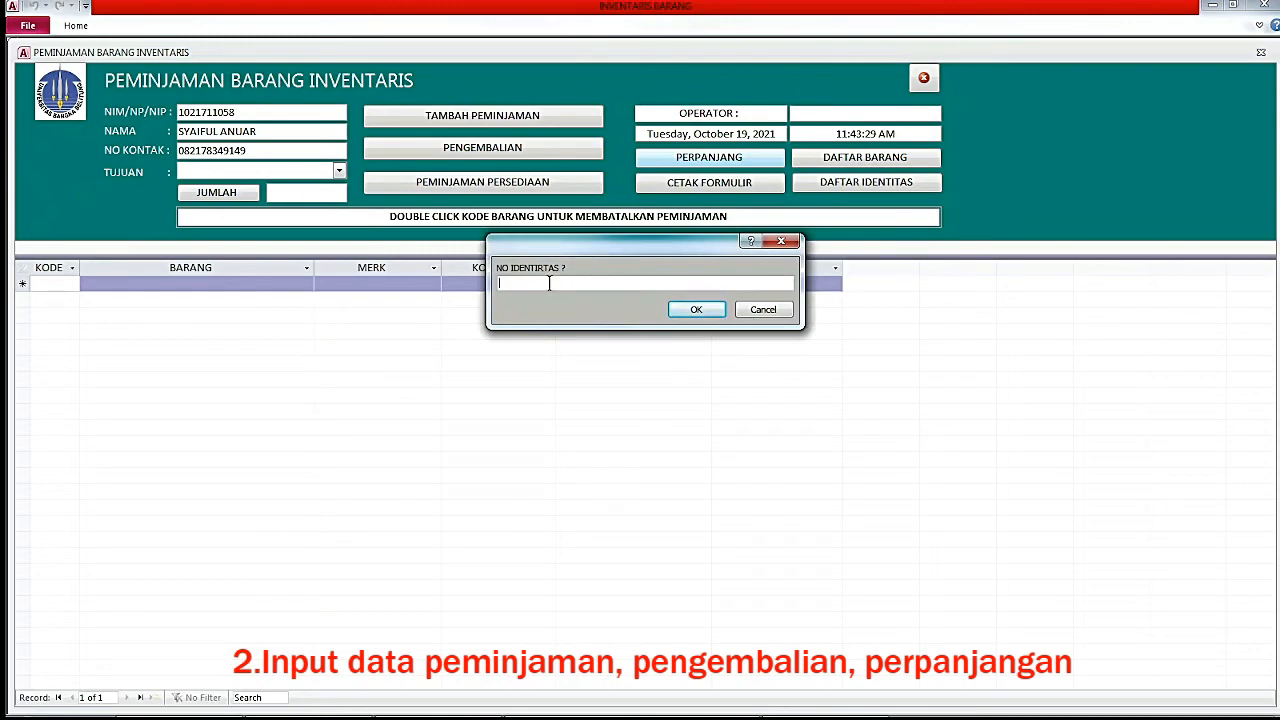
key(ctrl+v)
click(697, 312)
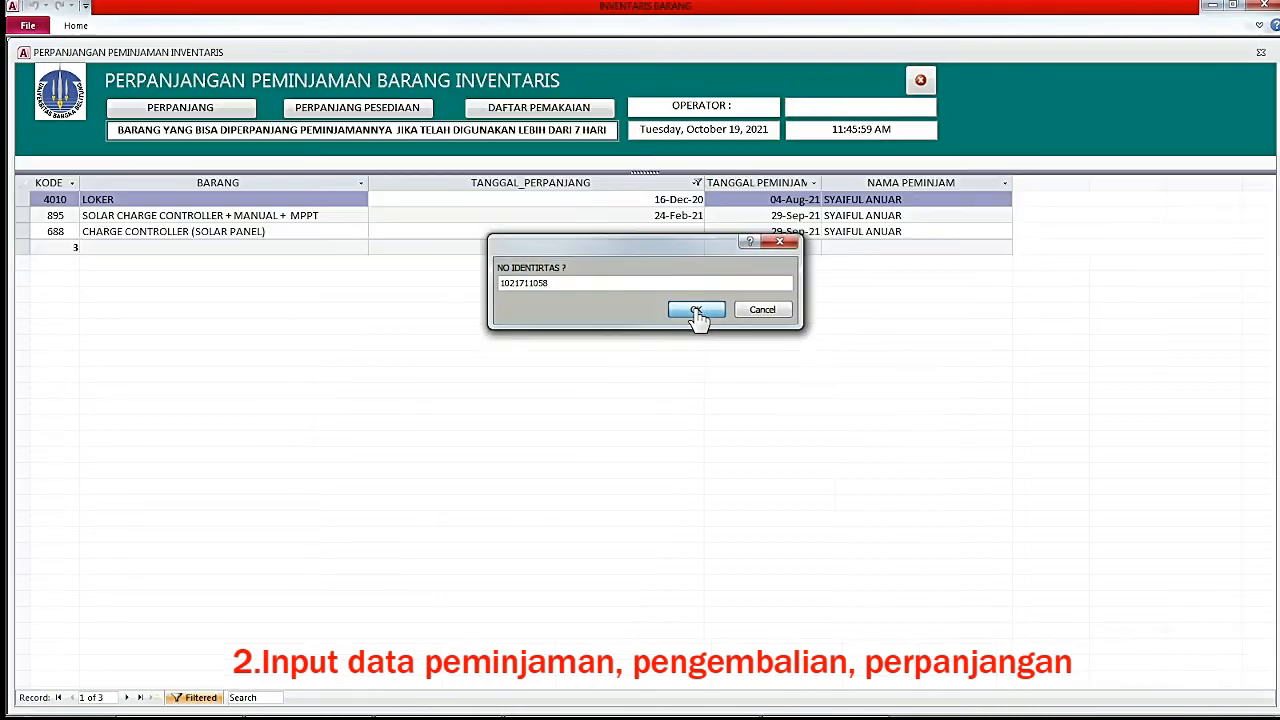
click(698, 312)
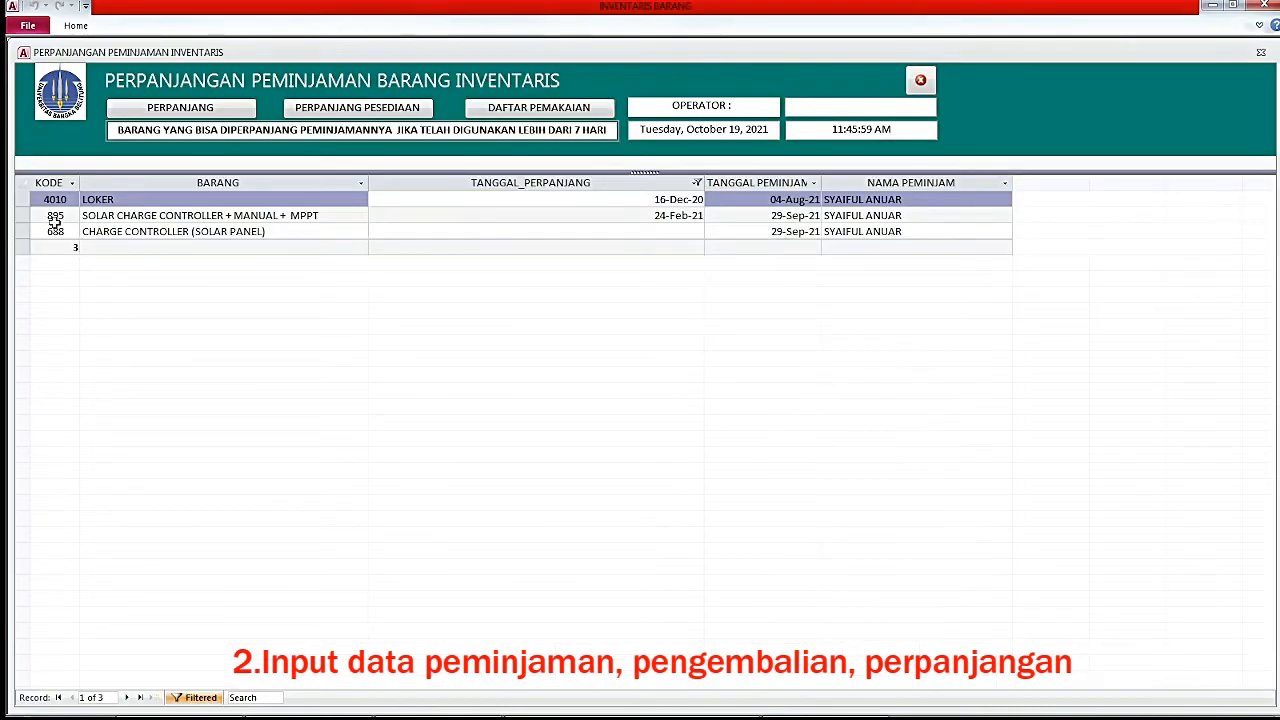
Extend the CHARGE CONTROLLER (SOLAR PANEL), SOLAR CHARGE CONTROLLER + MANUAL + MPPT and LOKER loans.
click(57, 231)
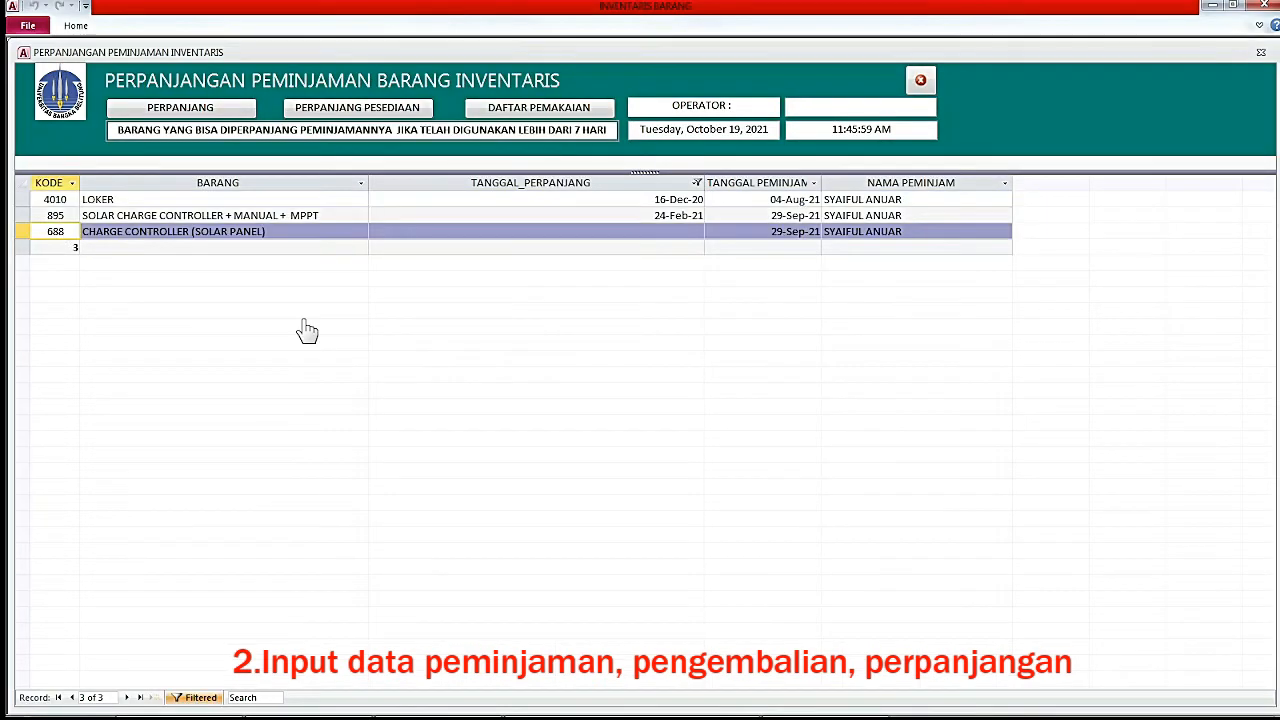
click(183, 112)
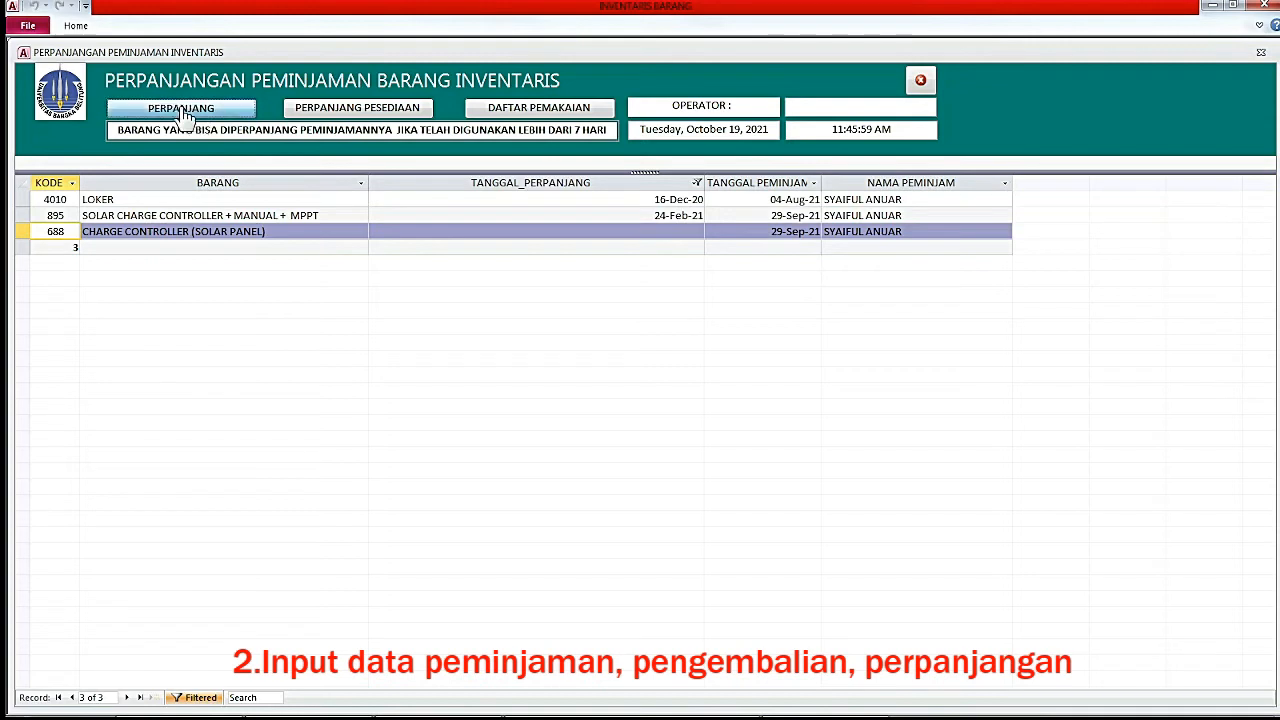
click(64, 215)
click(64, 199)
click(62, 215)
click(62, 199)
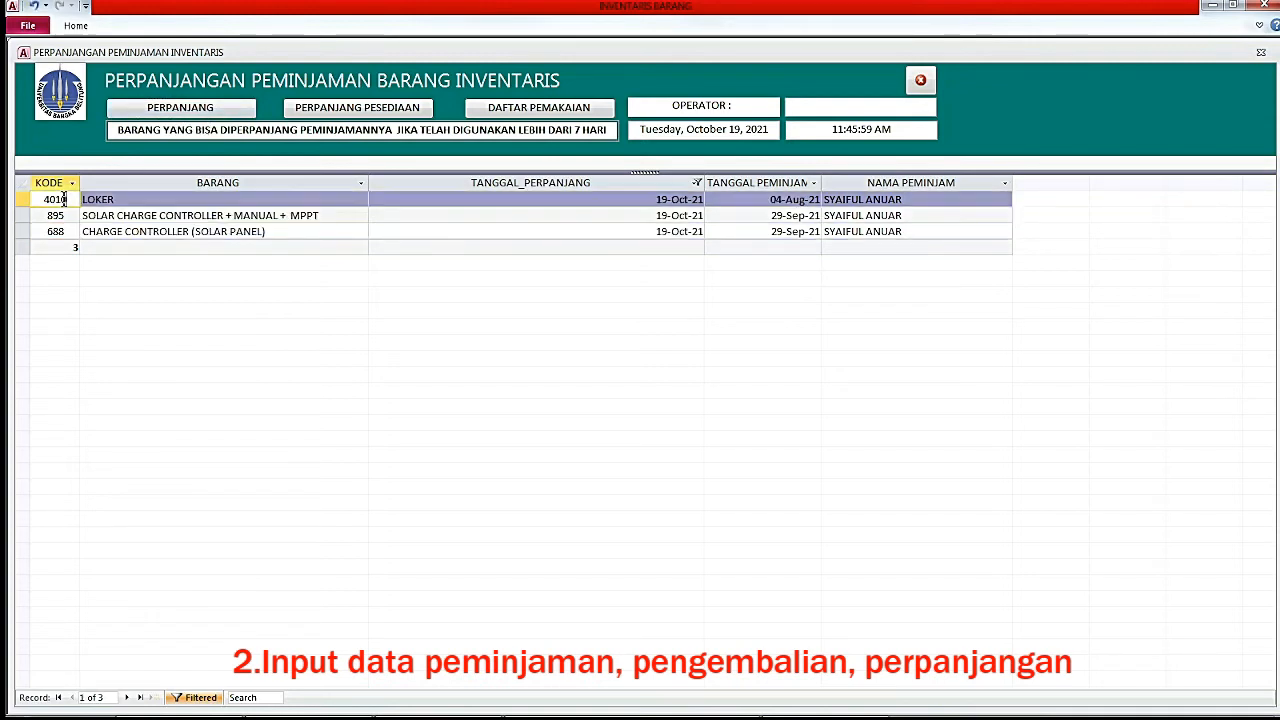
click(62, 215)
click(168, 112)
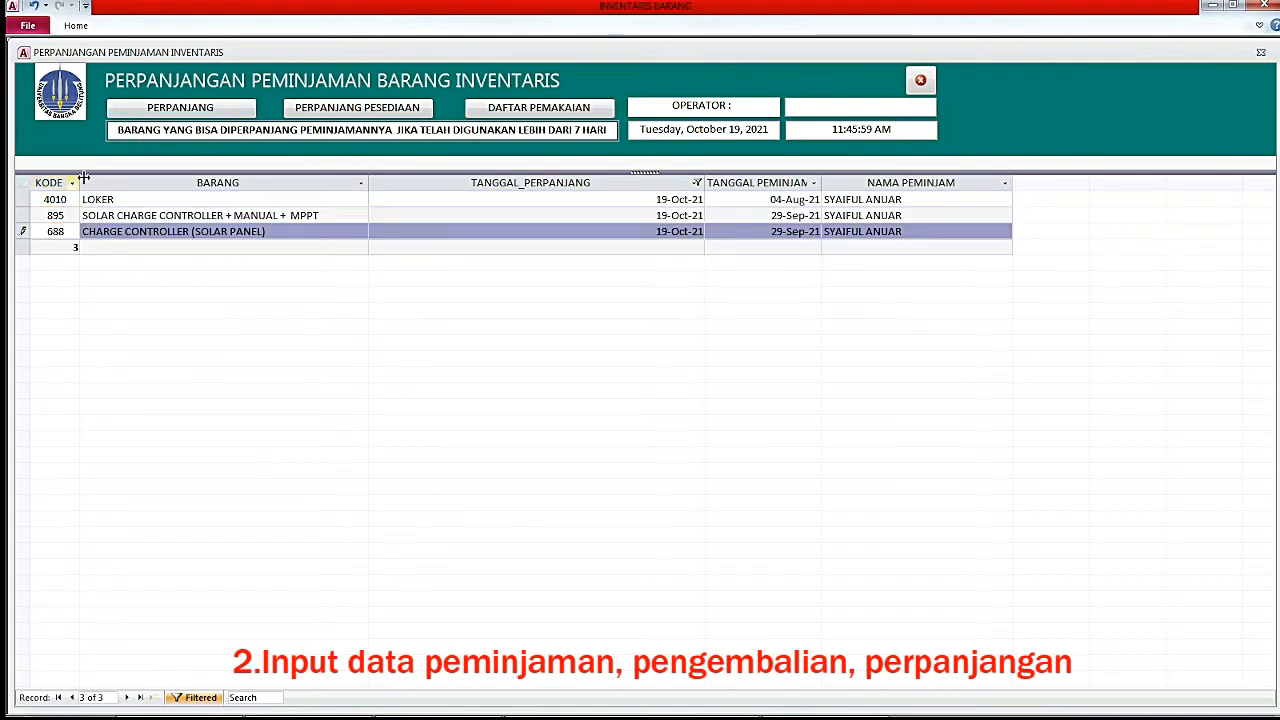
click(60, 199)
click(180, 112)
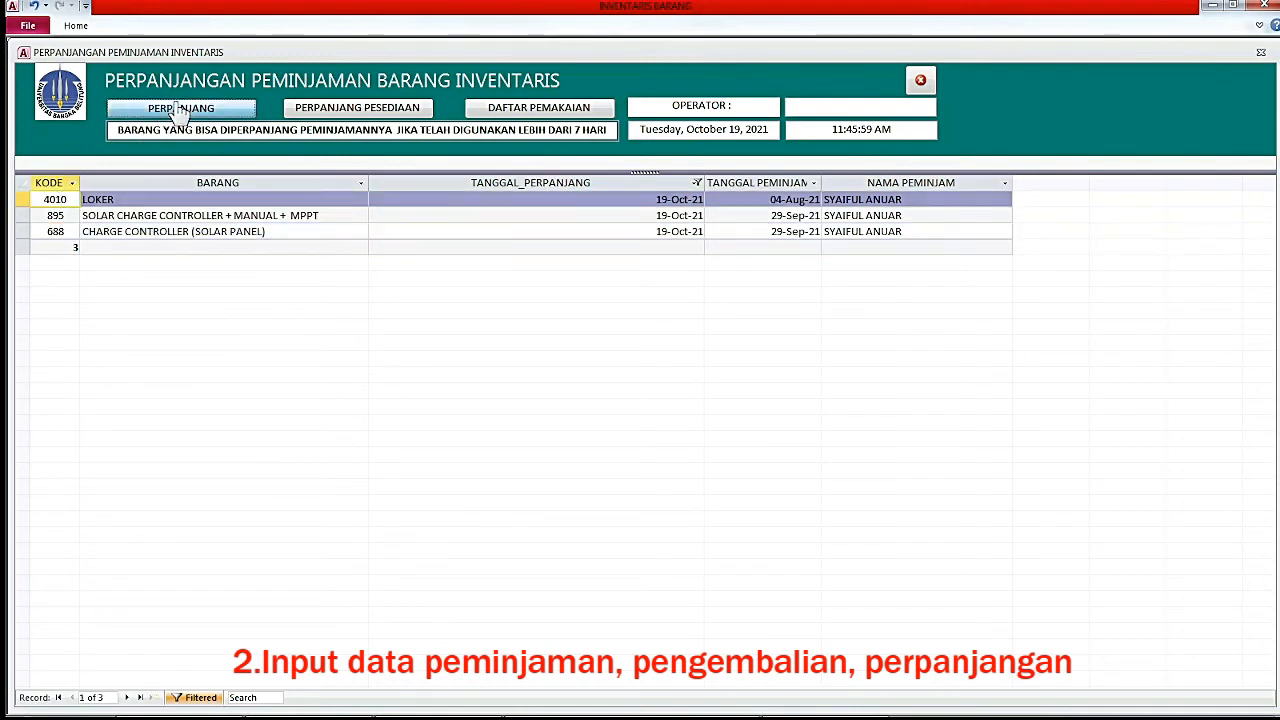
Verify each extended loan shows the extension date 19-Oct-21.
drag(674, 199, 650, 199)
click(622, 218)
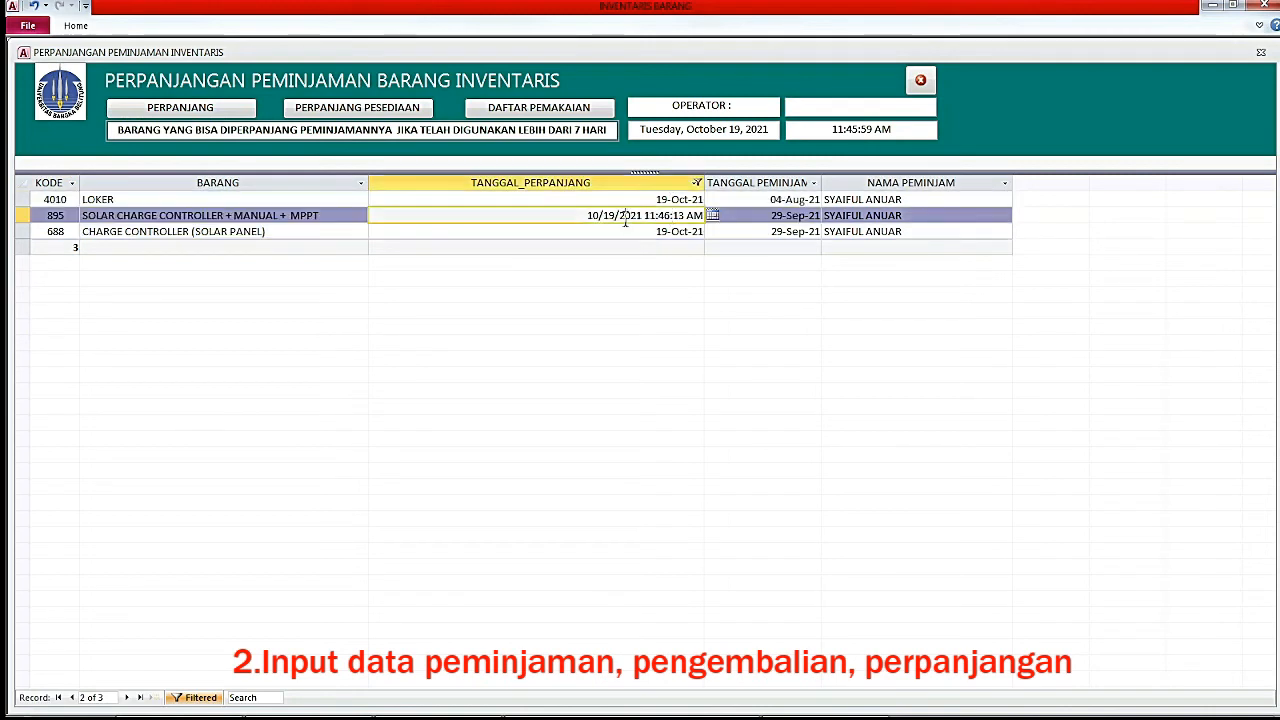
click(620, 231)
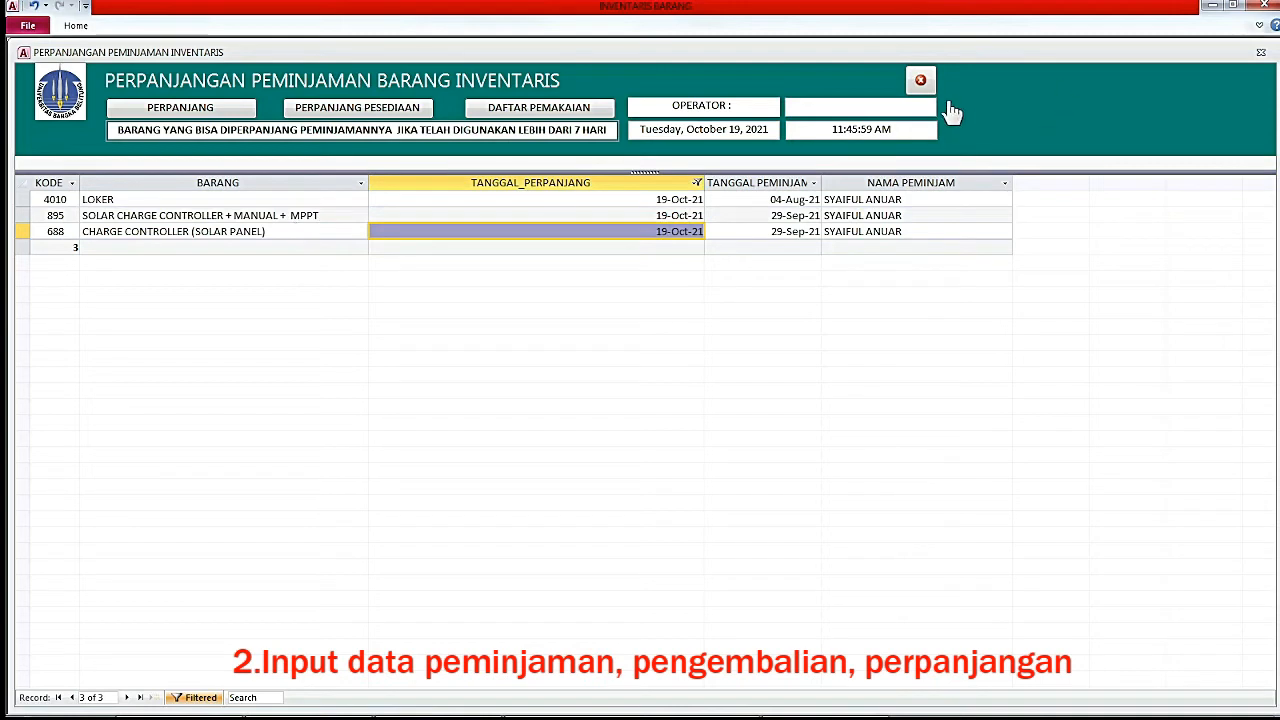
Close the extension form and add items 15 and 19 to a new loan.
click(921, 84)
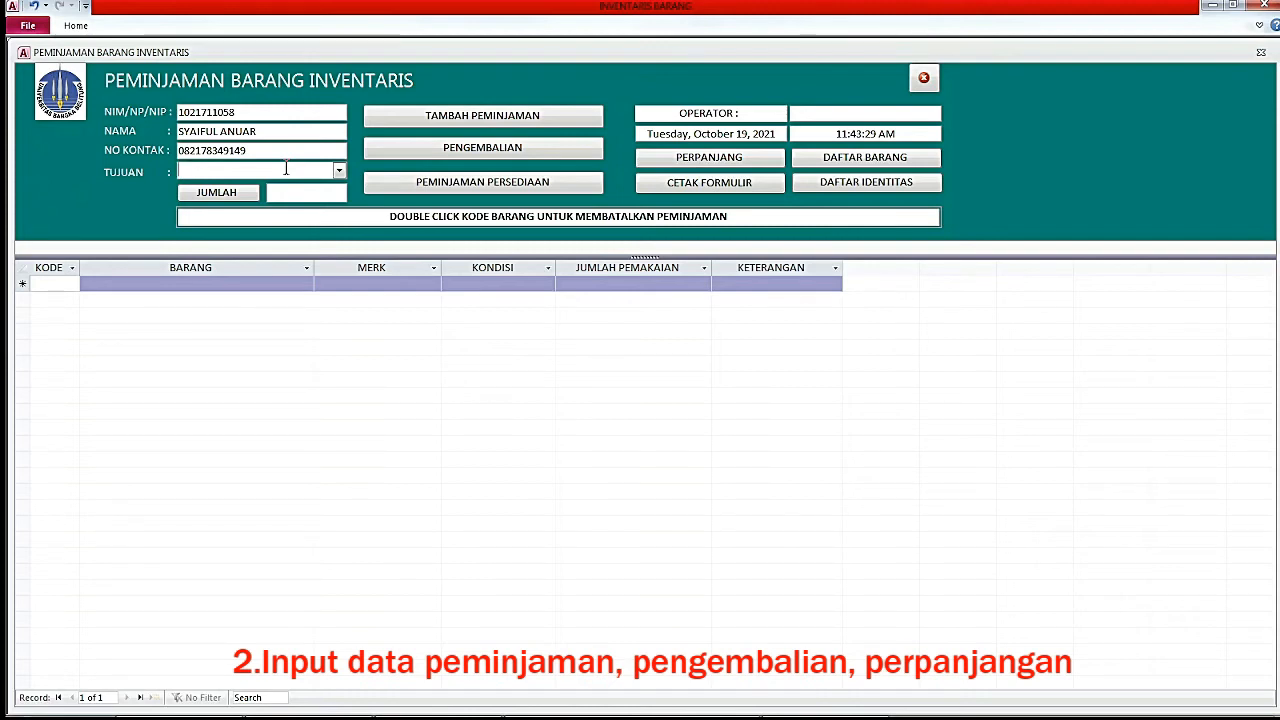
click(286, 169)
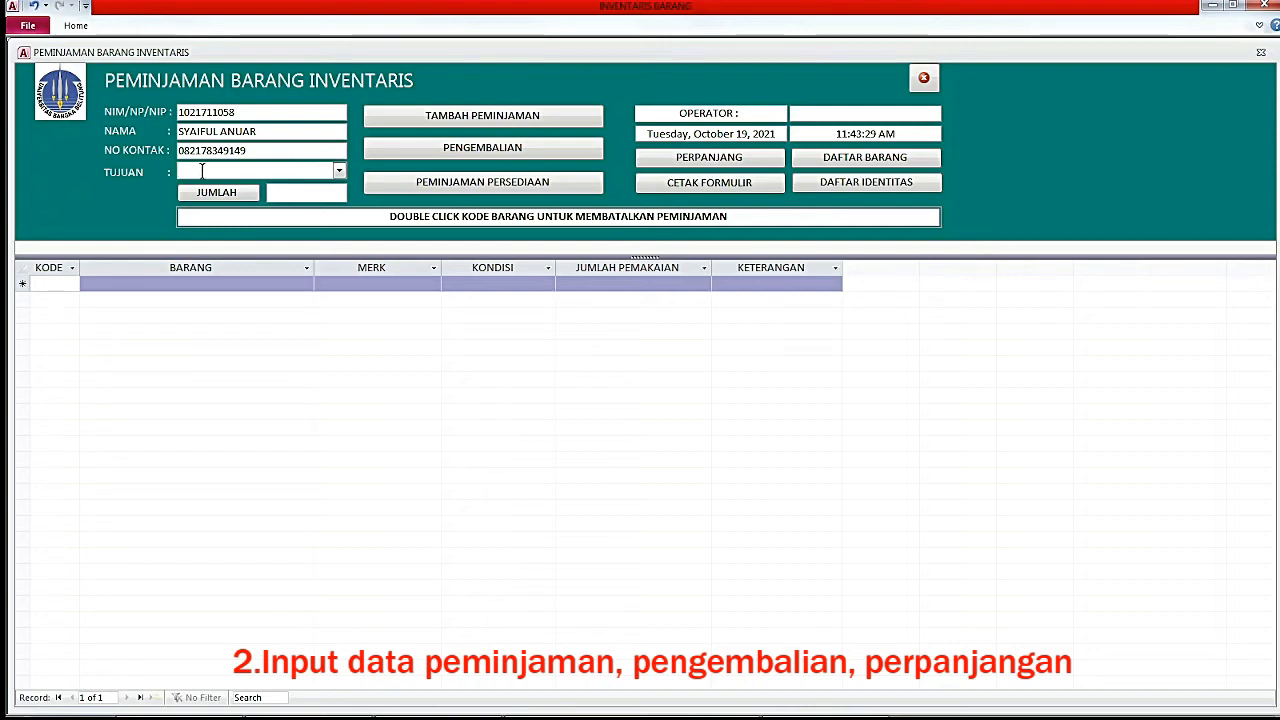
click(62, 285)
text(15)
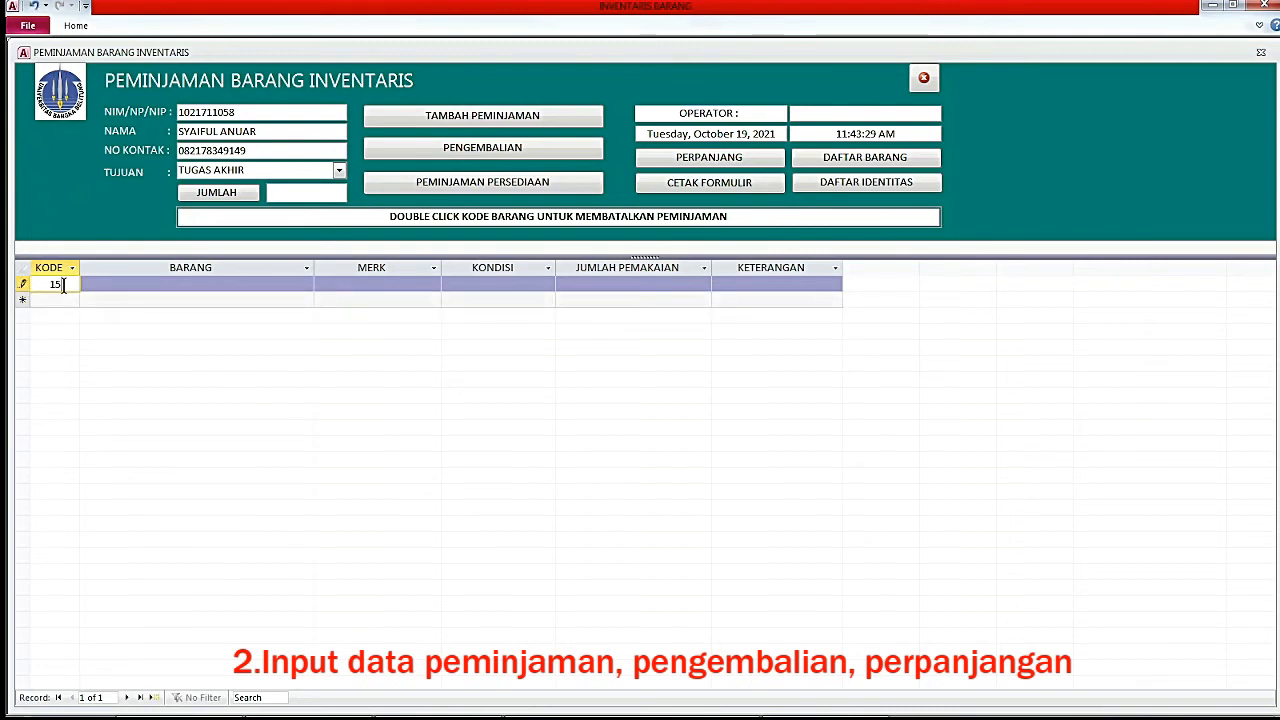
key(Return)
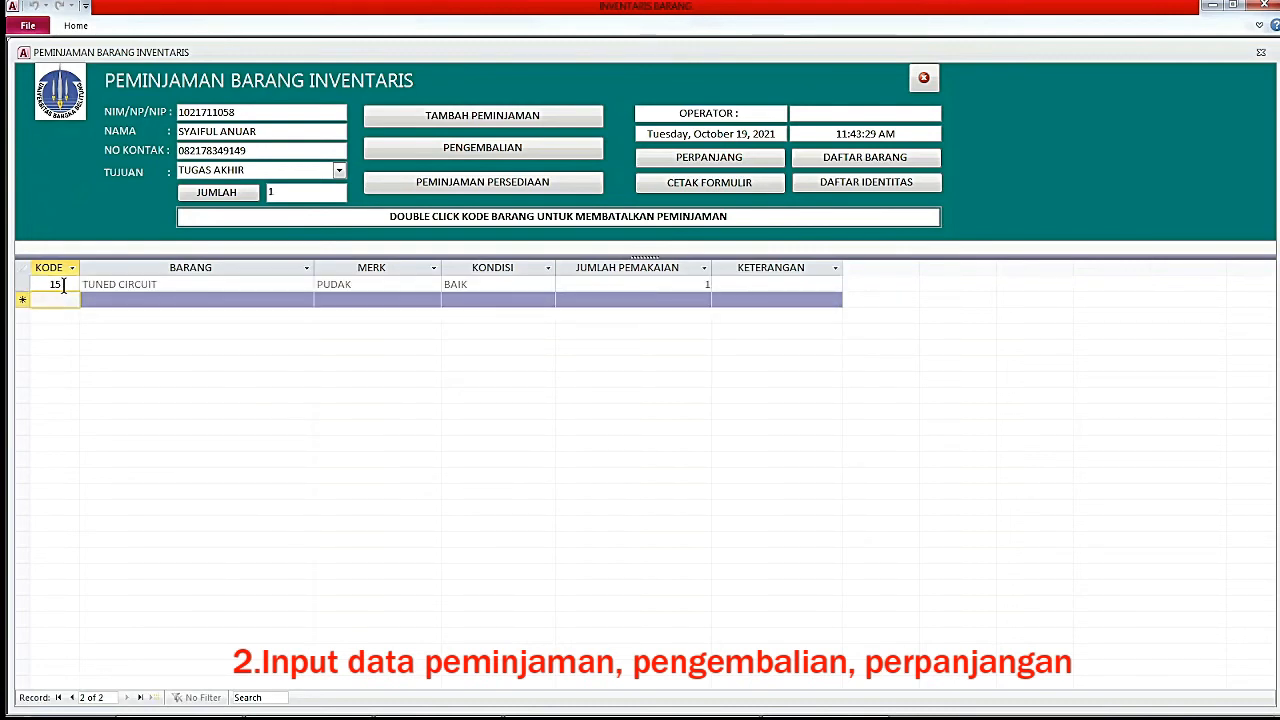
text(19)
key(Return)
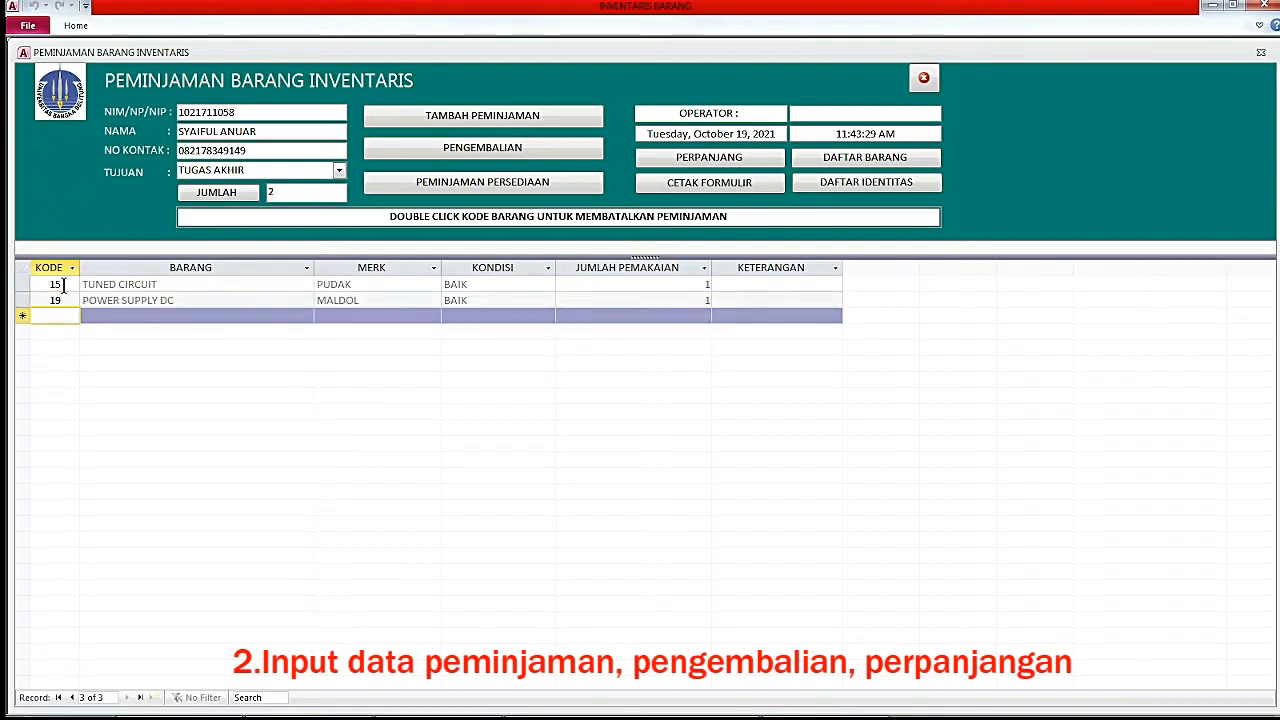
Cancel the TUNED CIRCUIT loan row after comparing it with the POWER SUPPLY DC row.
click(63, 284)
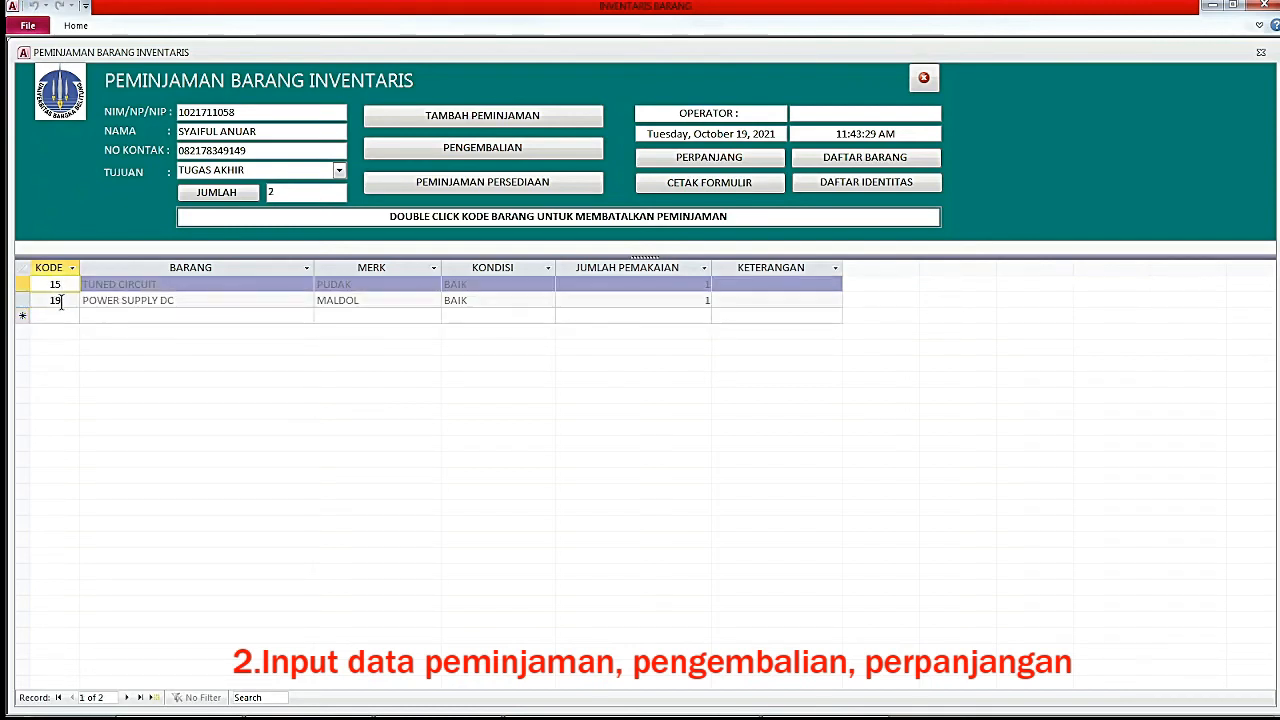
click(61, 302)
click(57, 315)
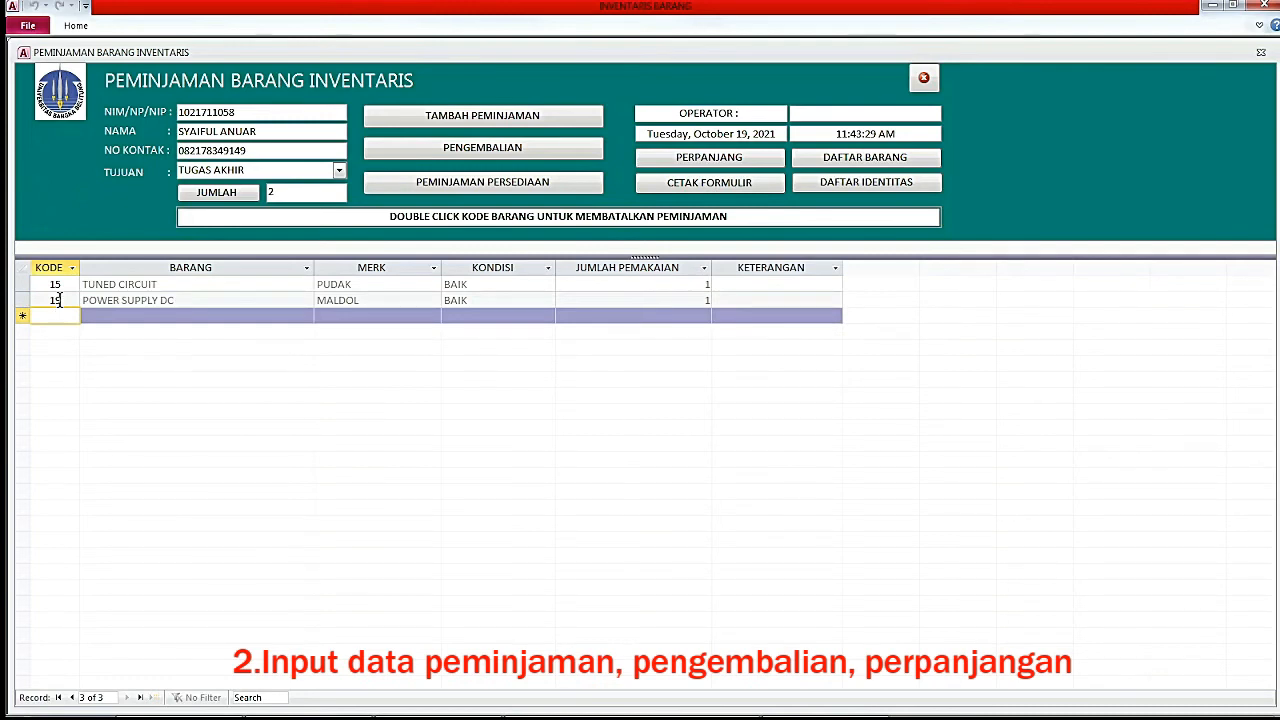
click(58, 300)
click(57, 284)
click(58, 300)
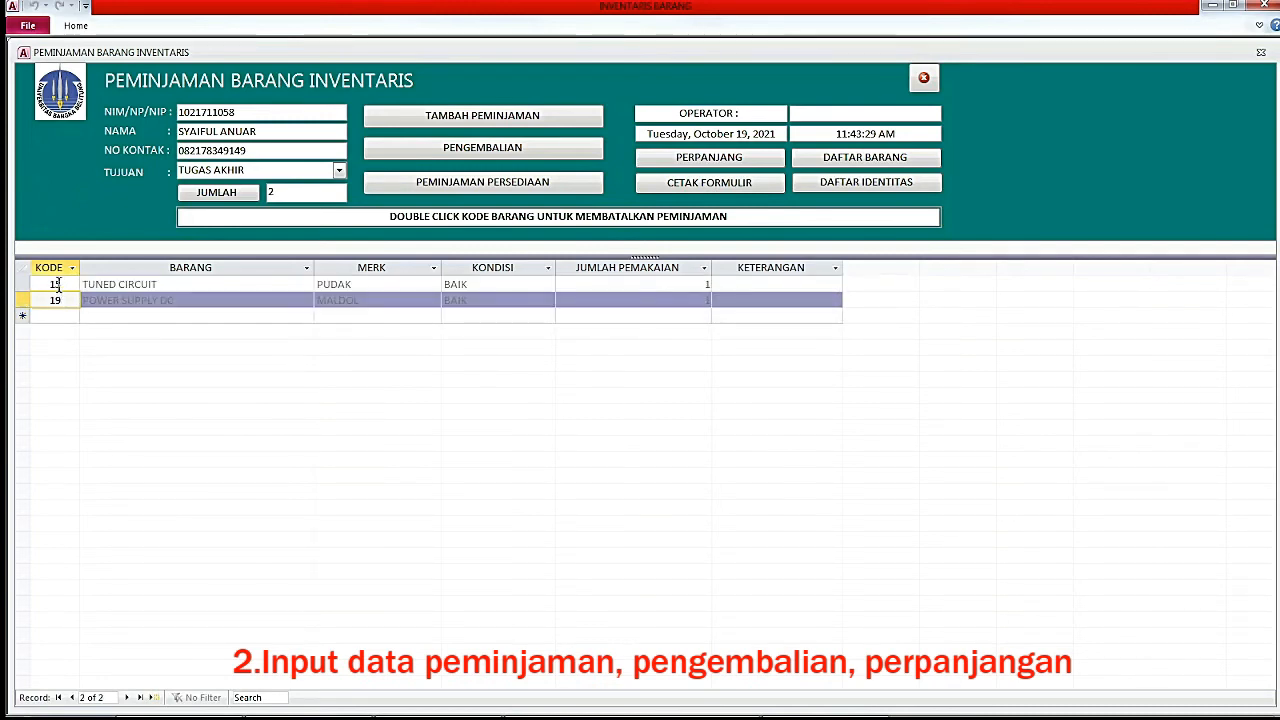
click(57, 284)
click(58, 300)
click(56, 284)
click(58, 300)
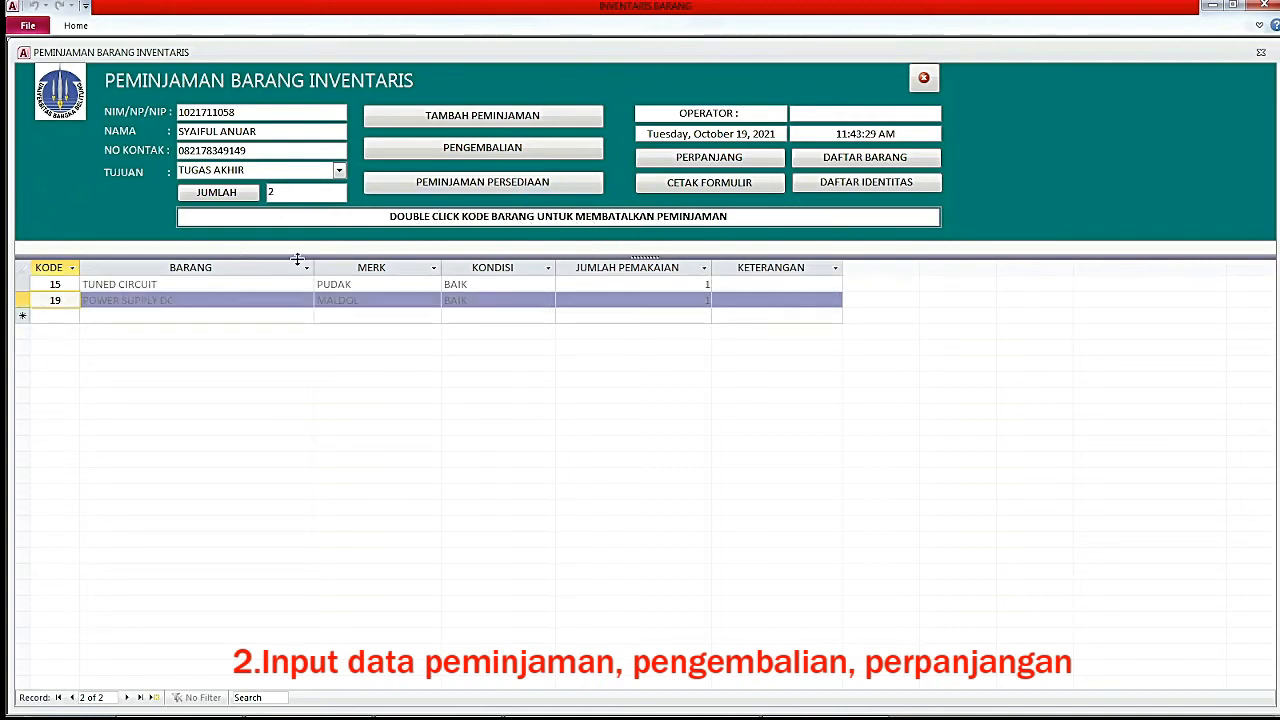
double_click(61, 284)
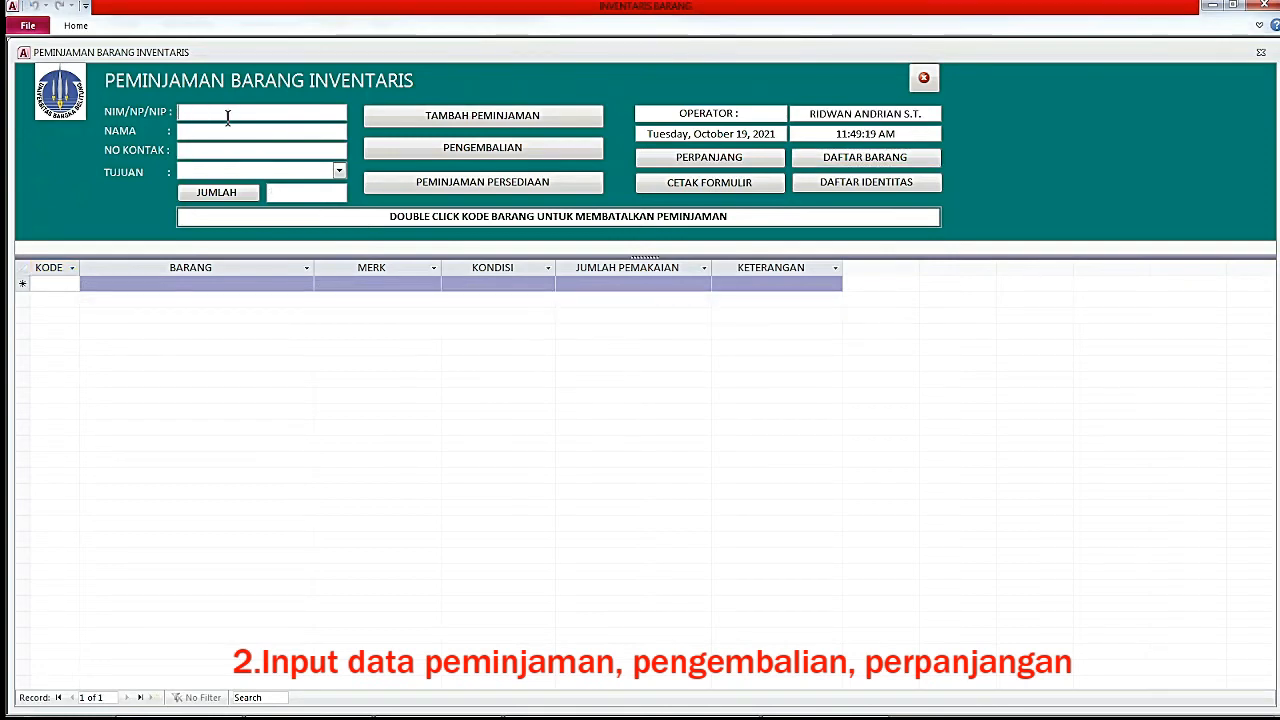
Look up a borrower by entering their NIM in NIM/NP/NIP.
text(1021711041)
key(Return)
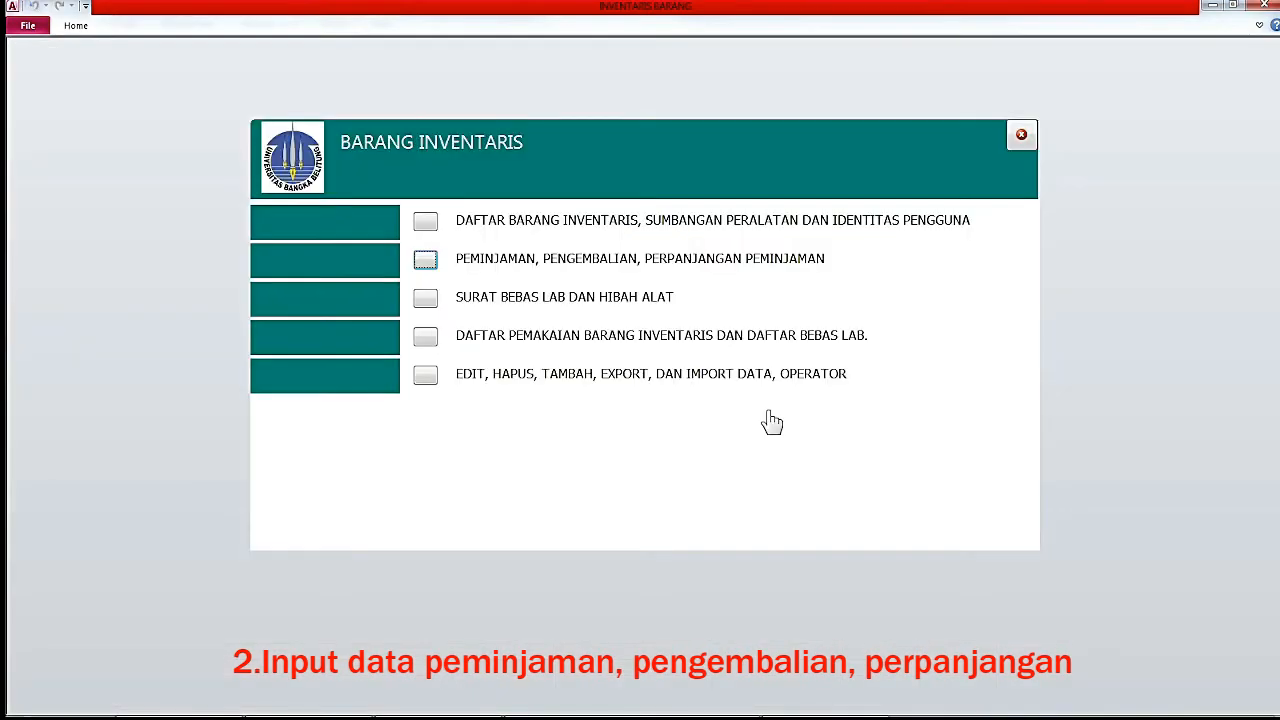
Open SURAT BEBAS LAB DAN HIBAH ALAT with the password and check a student's NIM for lab clearance.
click(427, 302)
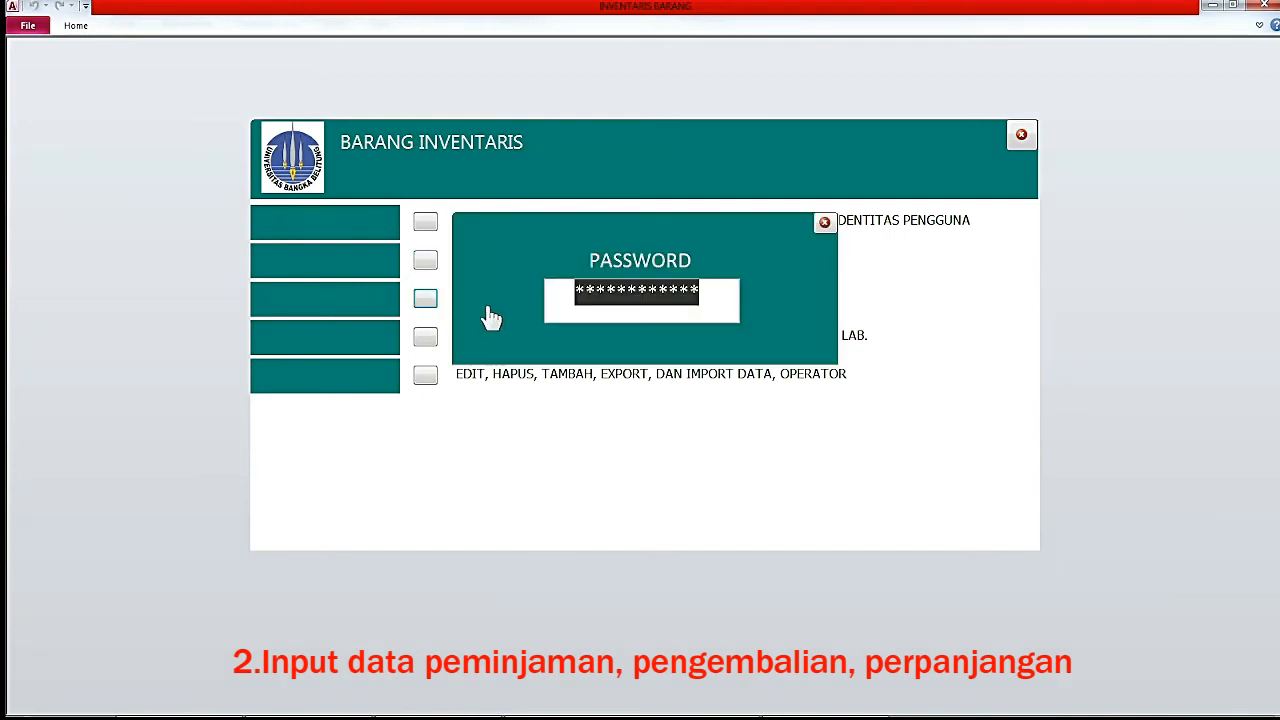
key(ctrl+v)
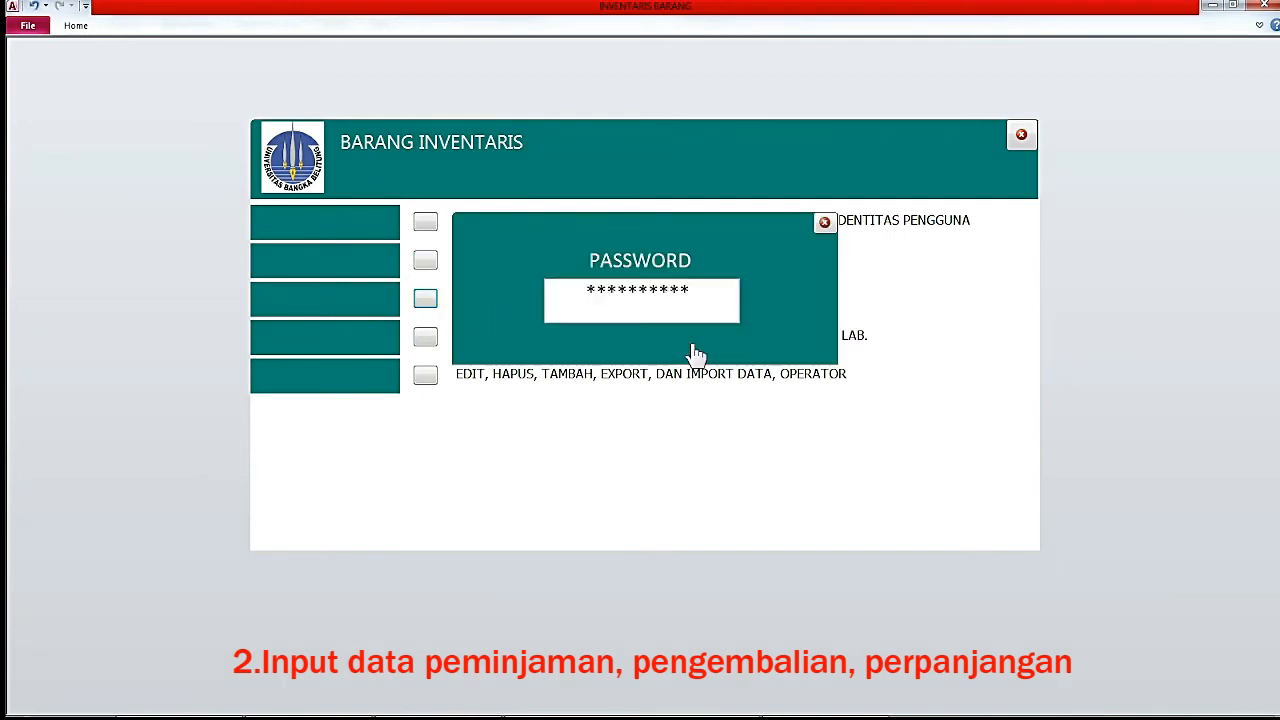
key(Return)
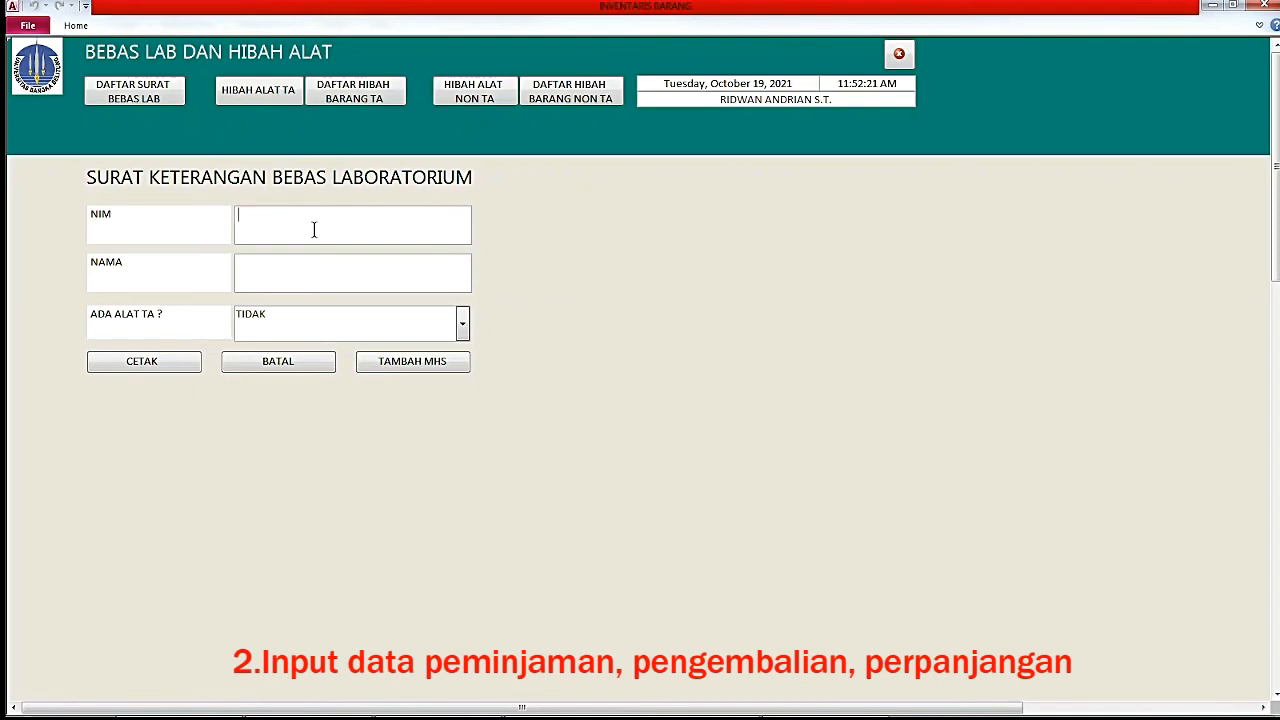
key(ctrl+v)
key(Return)
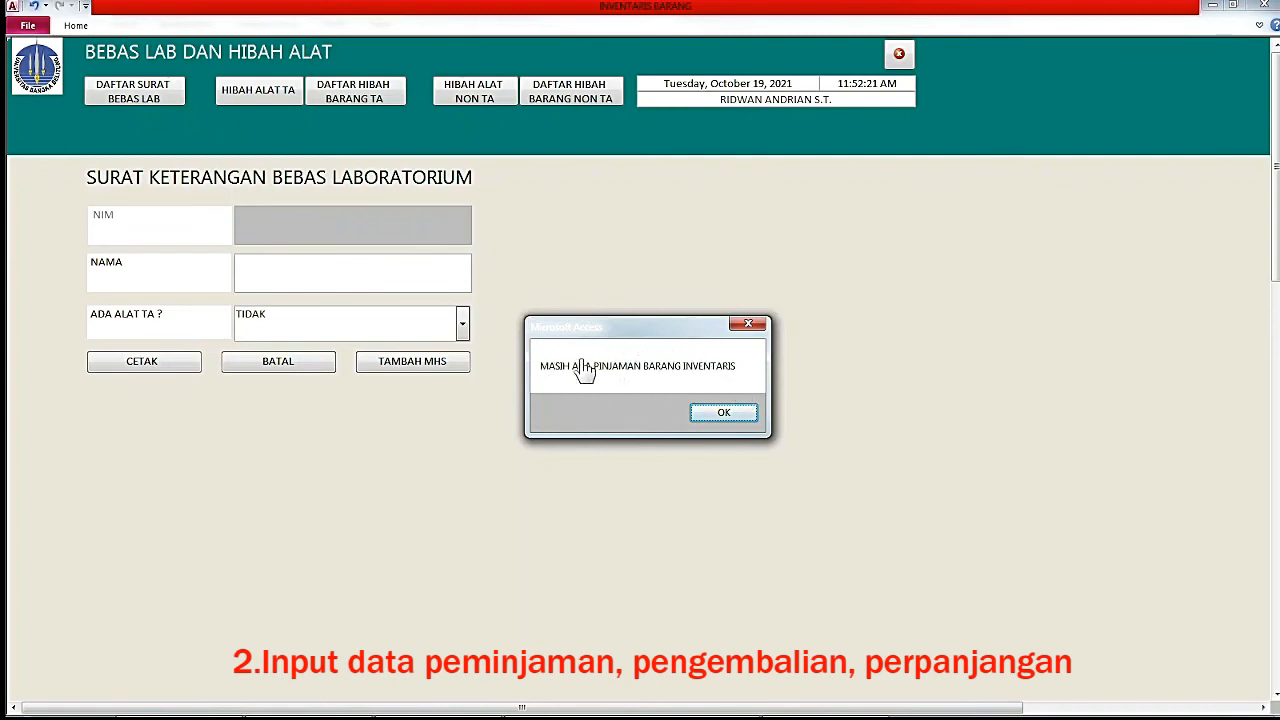
Dismiss the loans warning, look up the second student's pasted NIM, mark final-project equipment Yes, and print with CETAK.
click(724, 414)
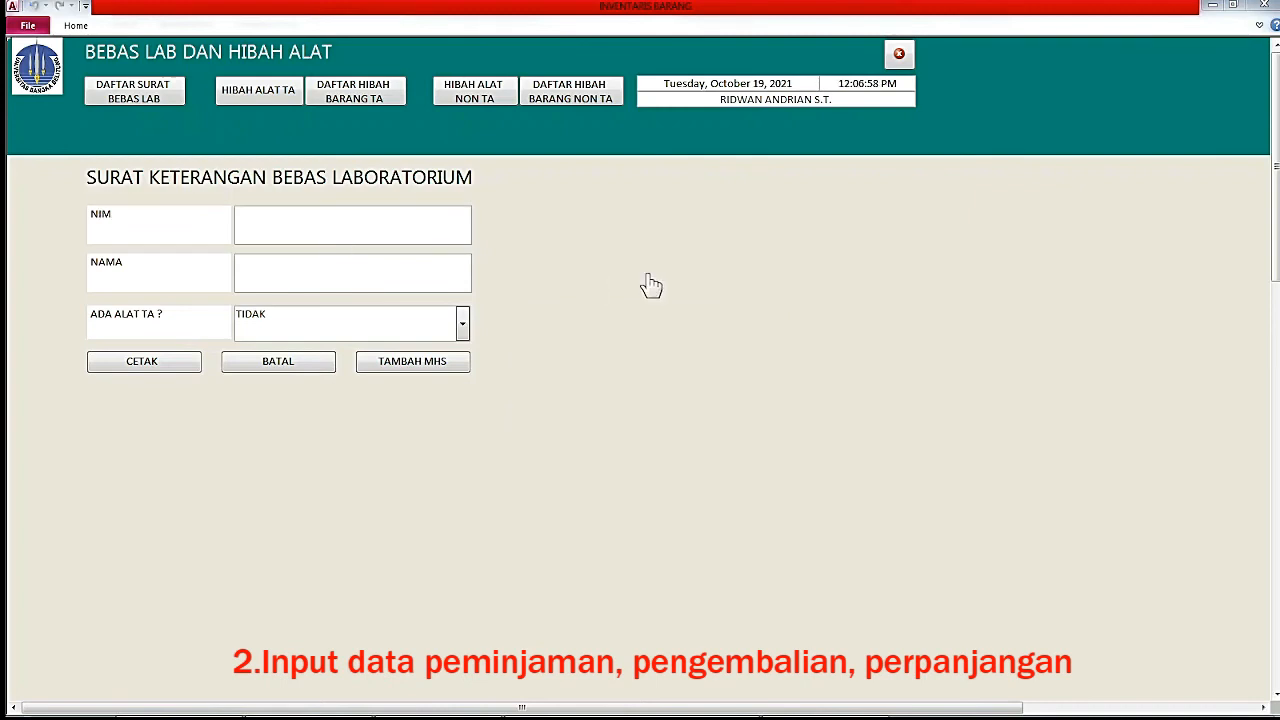
click(341, 222)
key(ctrl+v)
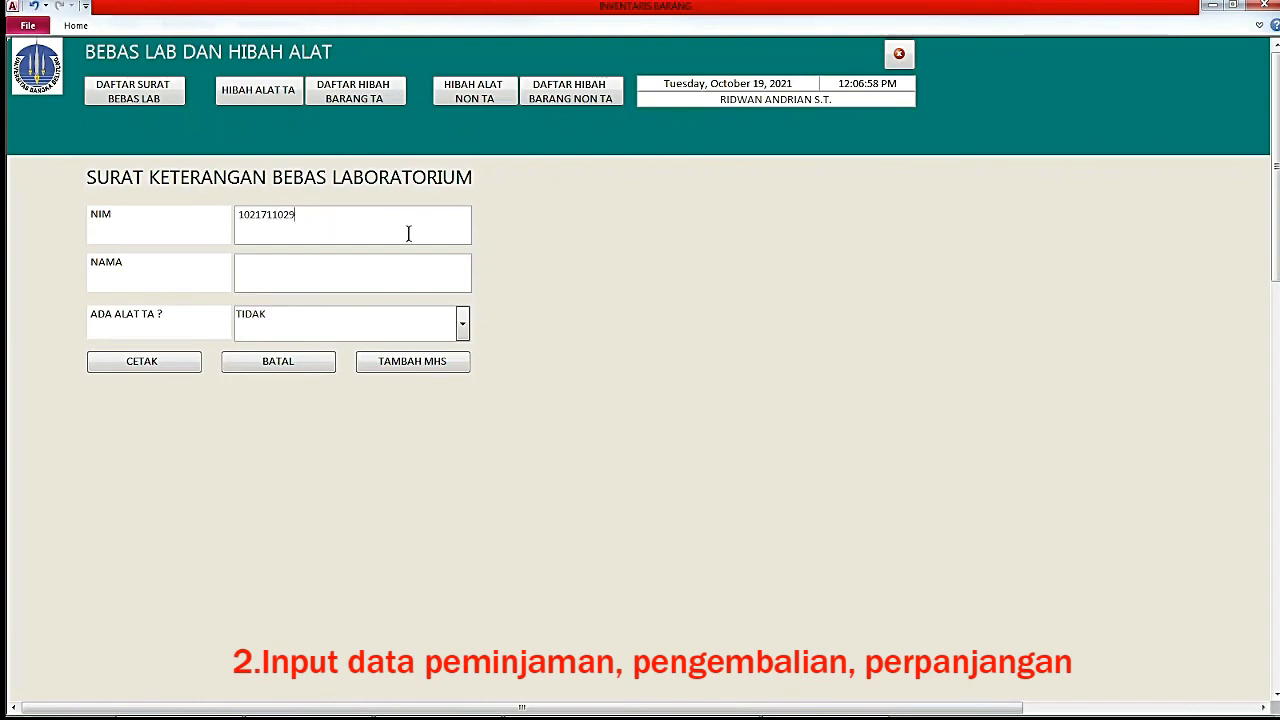
key(Return)
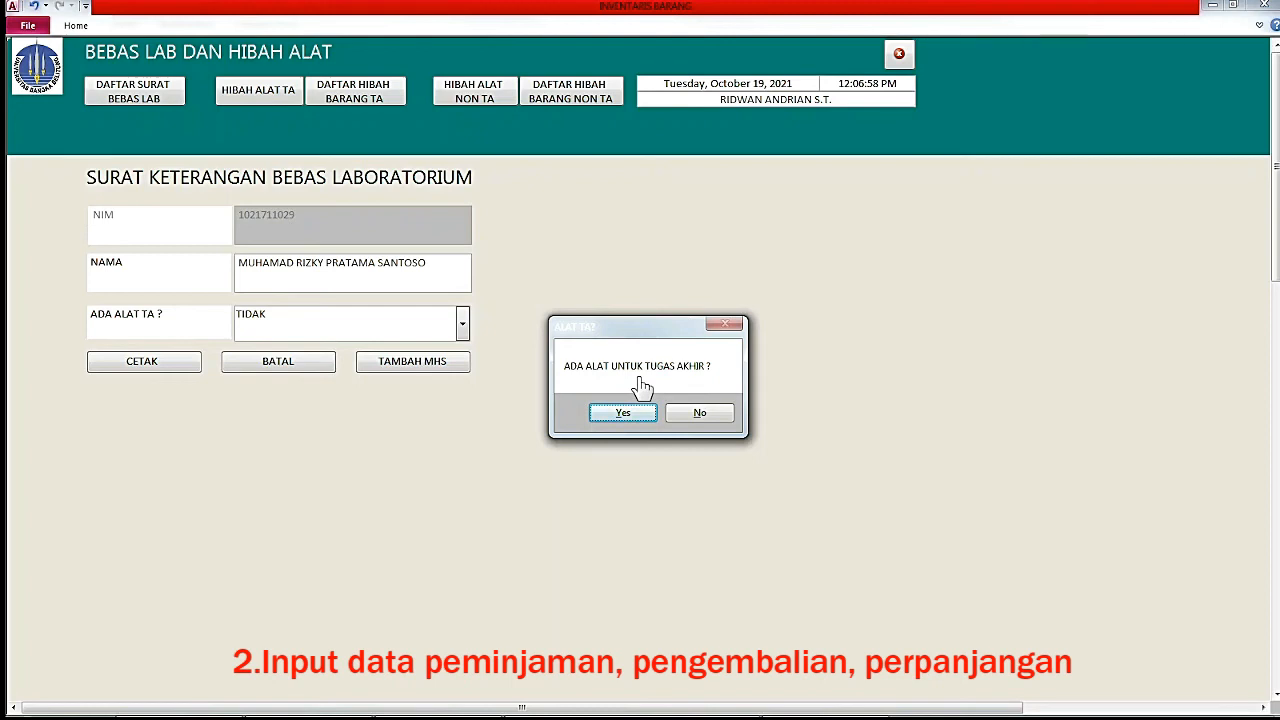
click(633, 420)
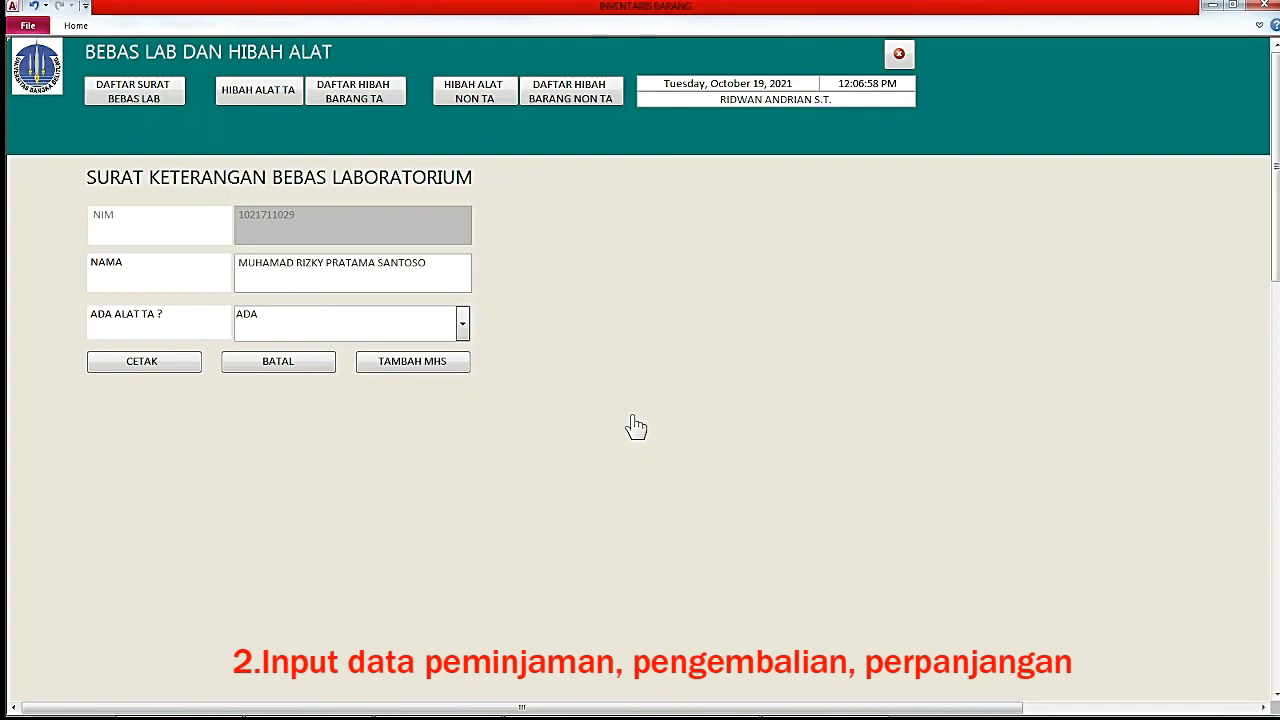
click(144, 363)
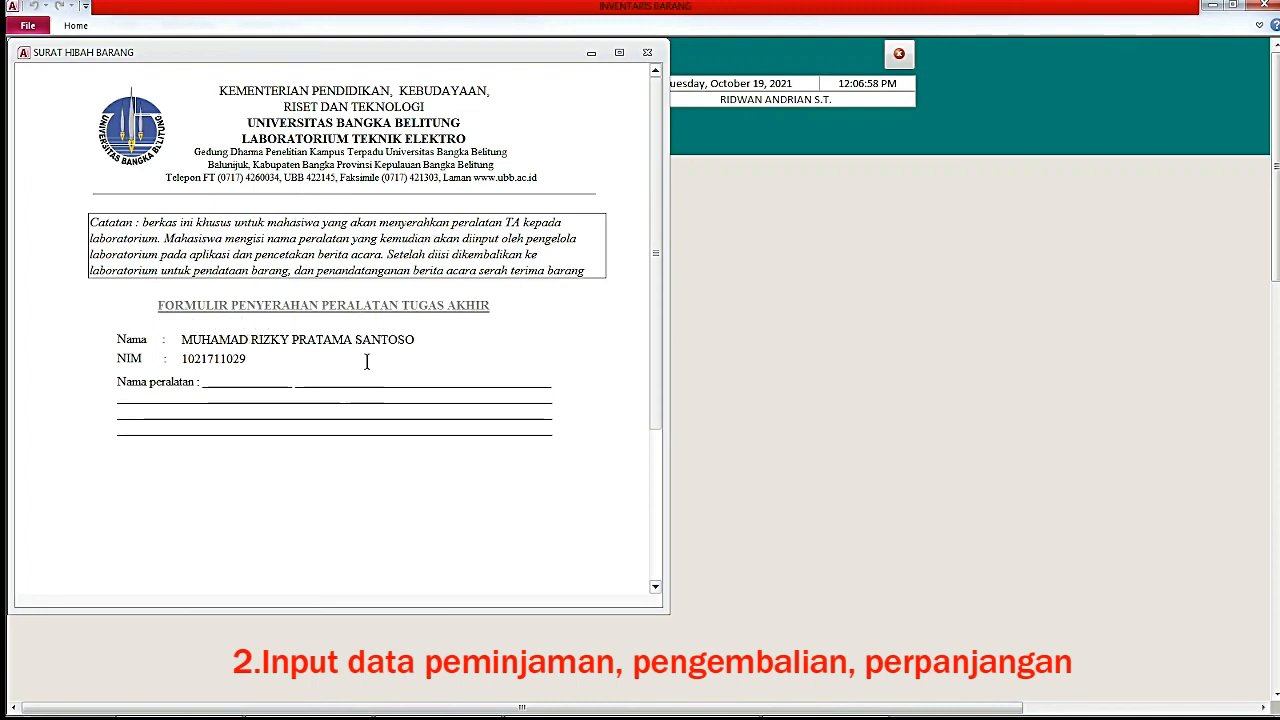
Close the SURAT HIBAH BARANG preview, then check printers for SURAT BEBAS LAB and cancel printing.
drag(662, 197, 650, 49)
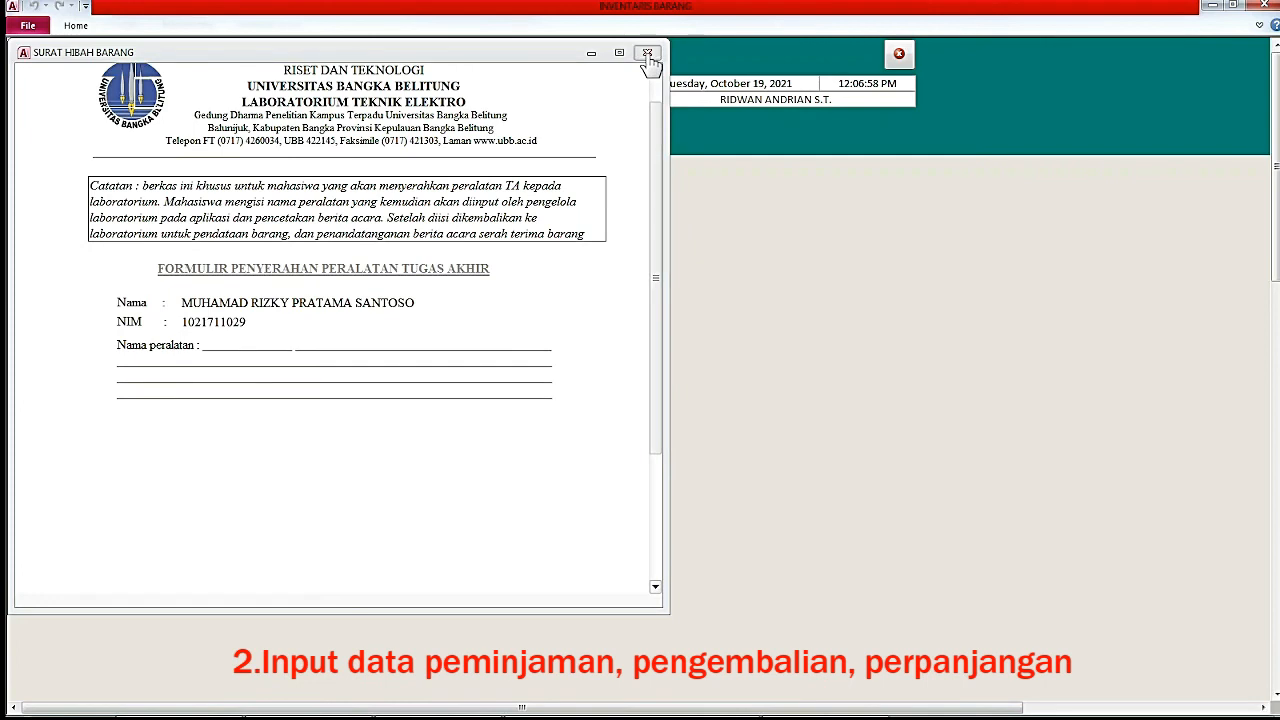
click(647, 53)
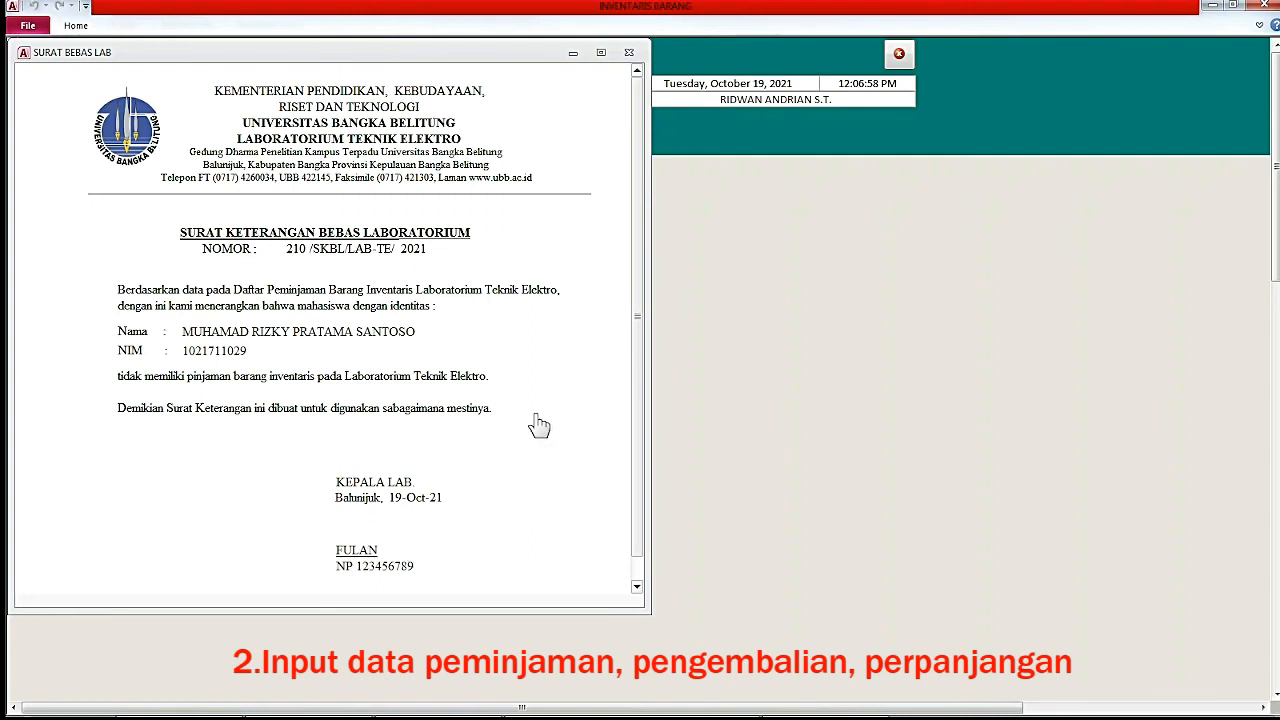
key(ctrl+p)
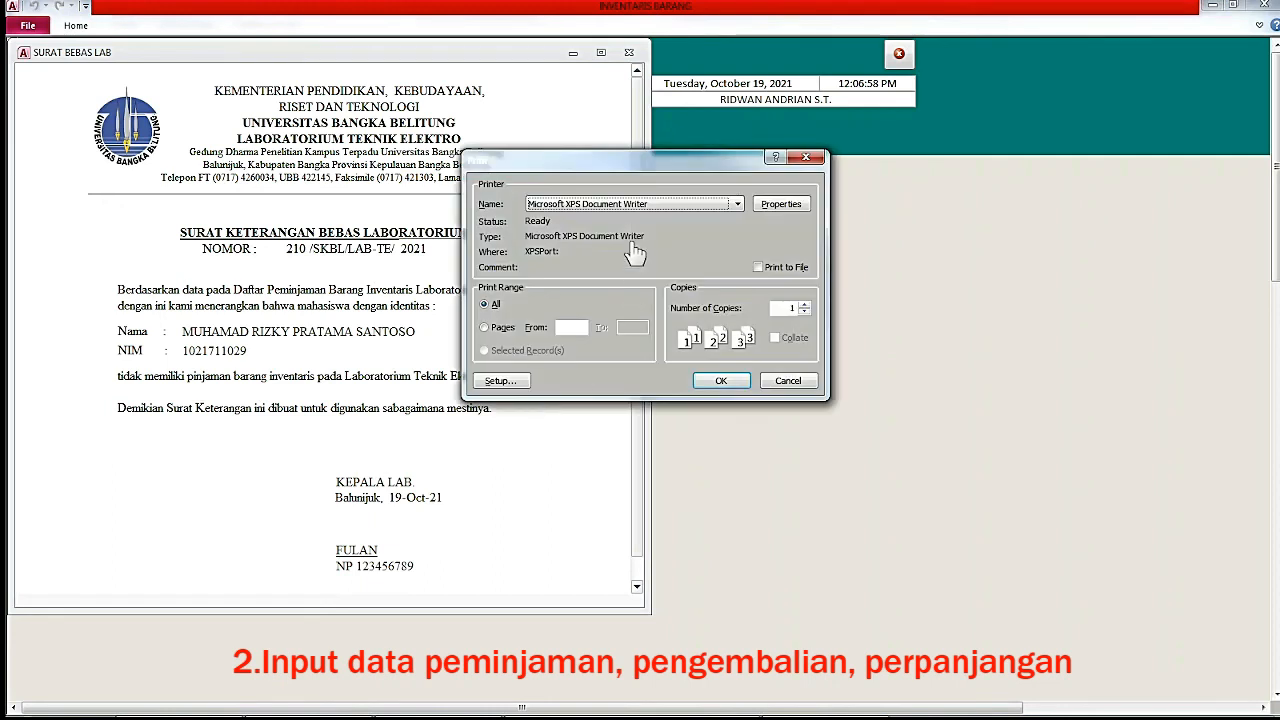
click(630, 205)
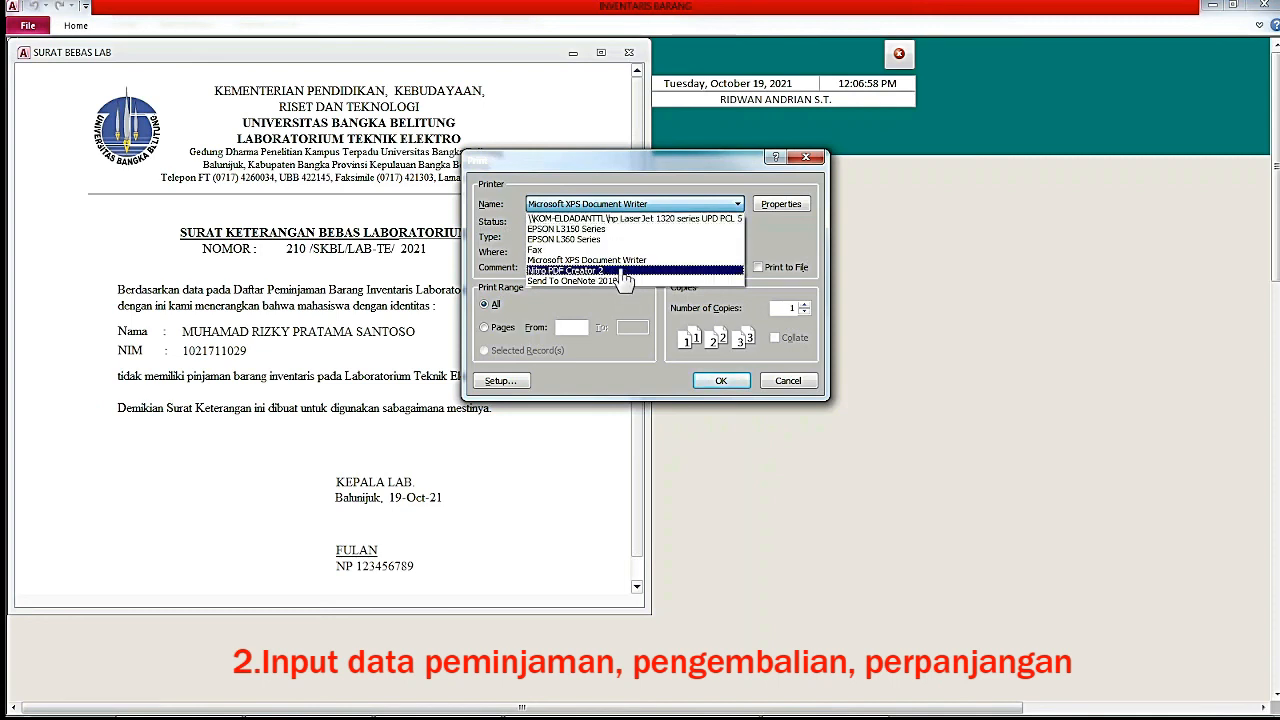
click(786, 380)
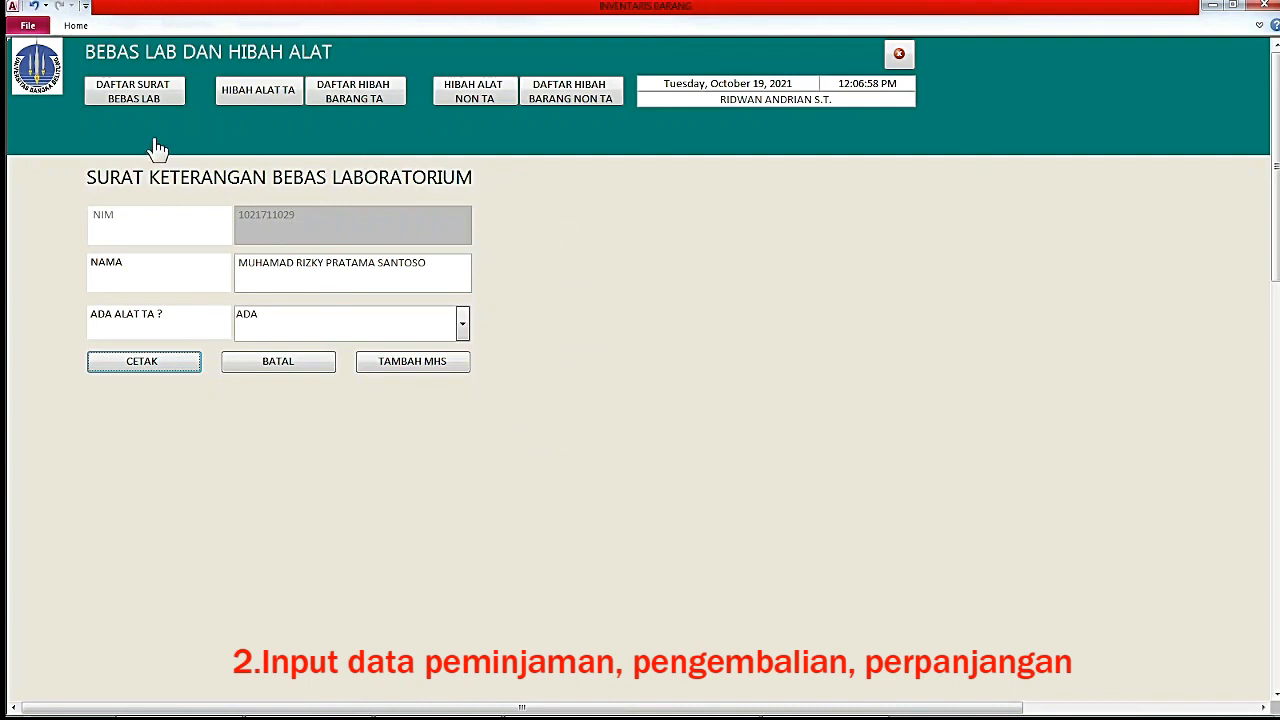
Open HIBAH ALAT TA for the student's NIM, check the equipment entry, and close the form.
click(261, 93)
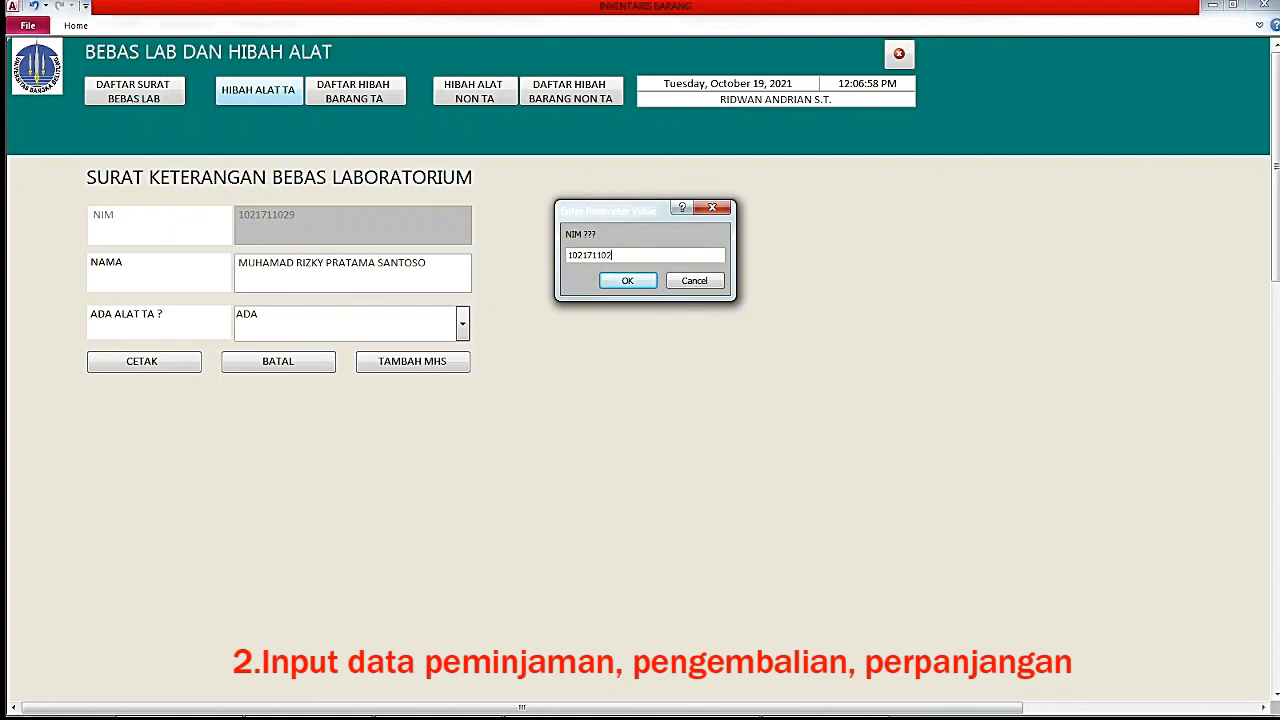
key(Return)
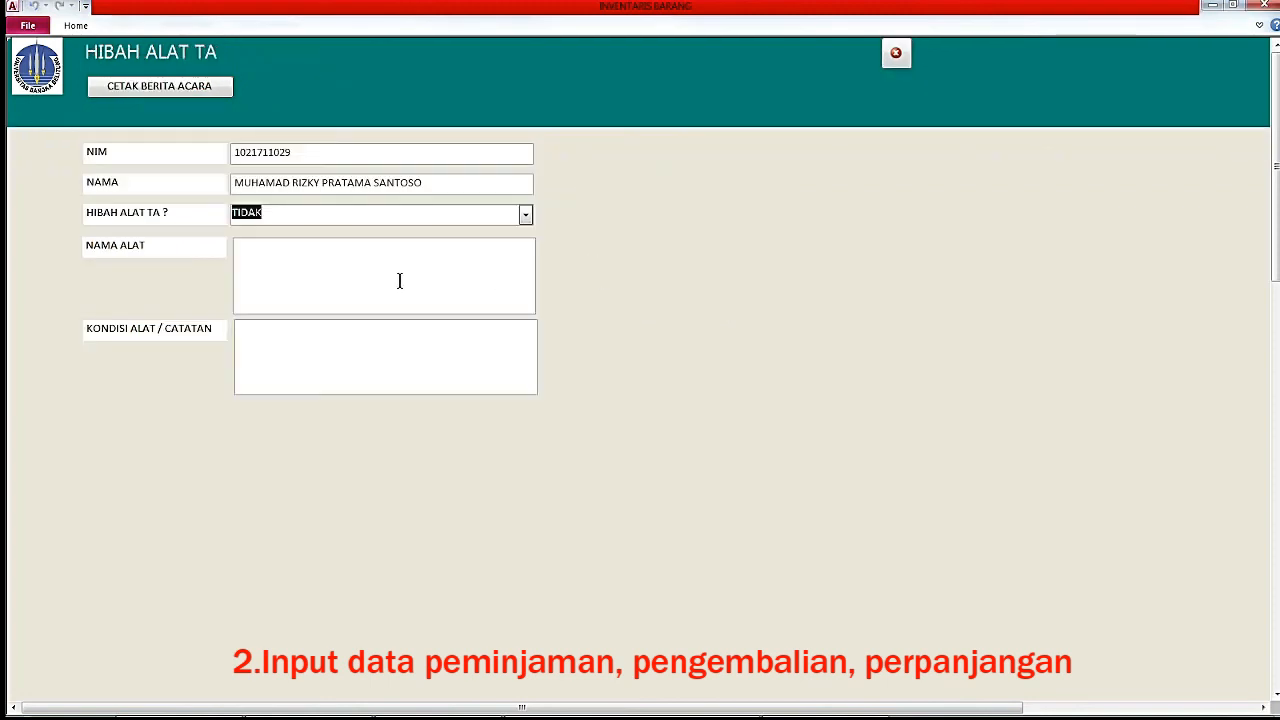
click(329, 263)
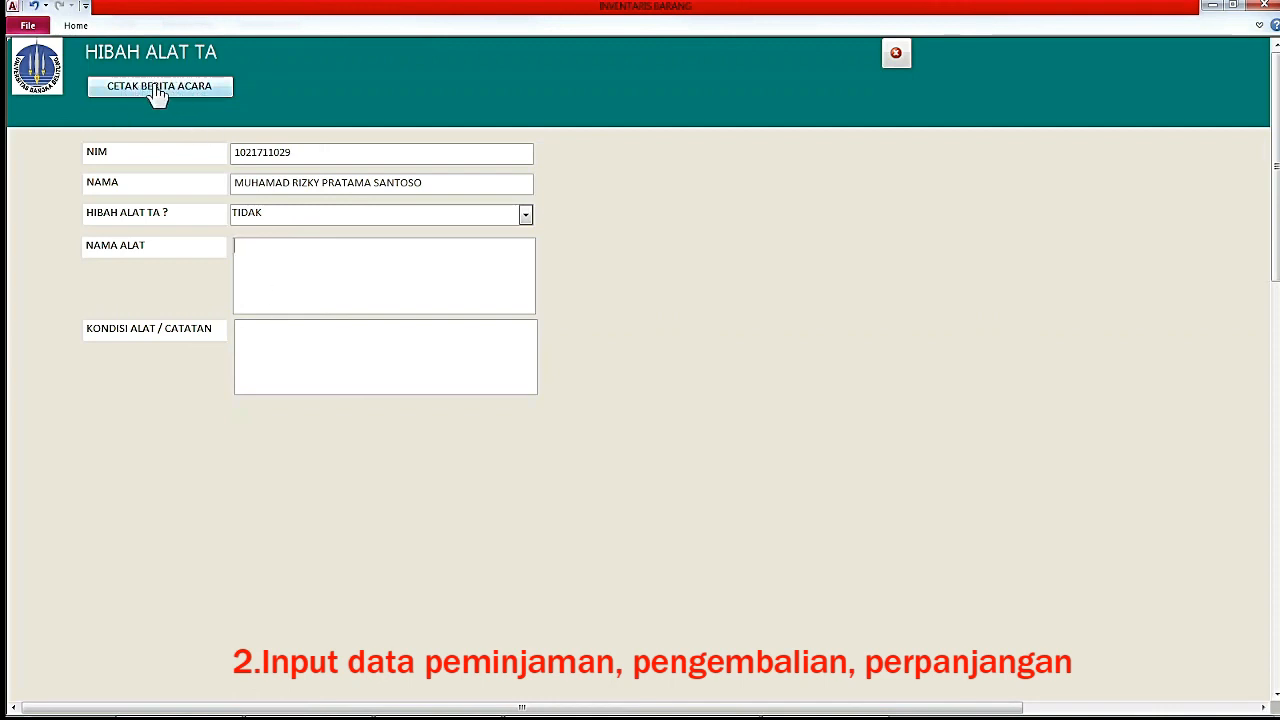
click(896, 57)
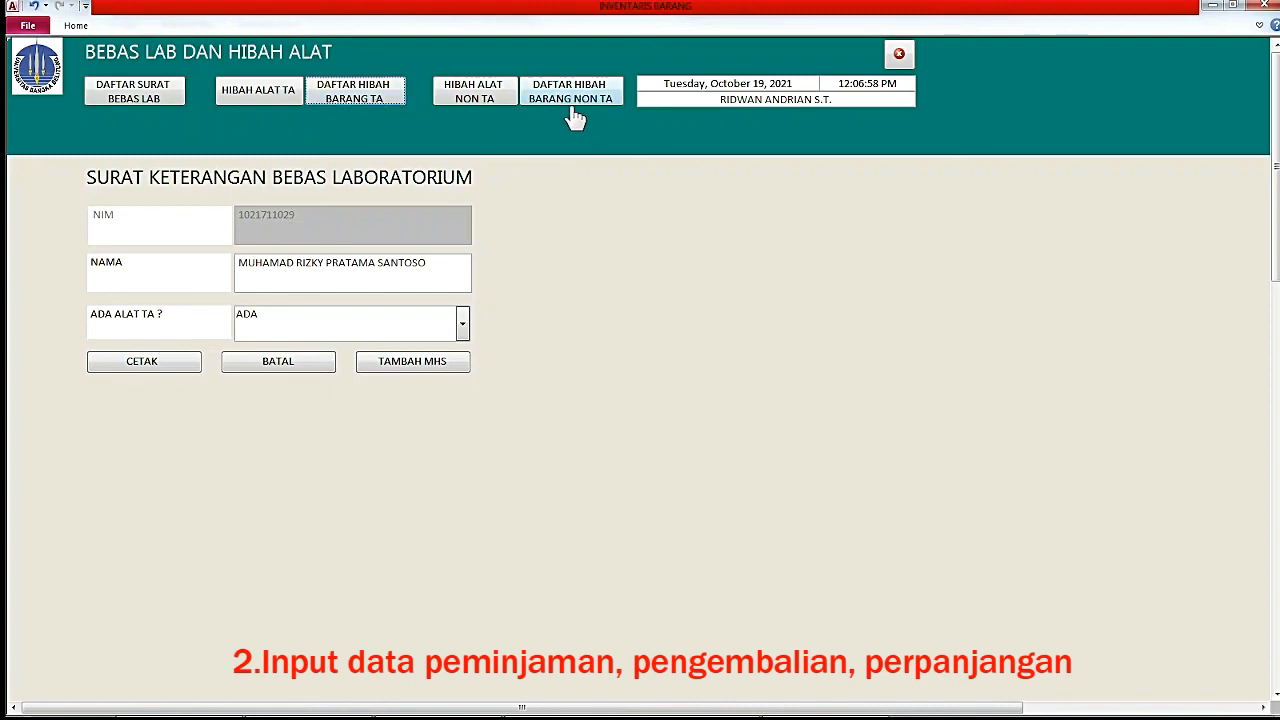
Open DAFTAR HIBAH BARANG TA and set the NAMA column's totals-row cell to Count.
click(365, 93)
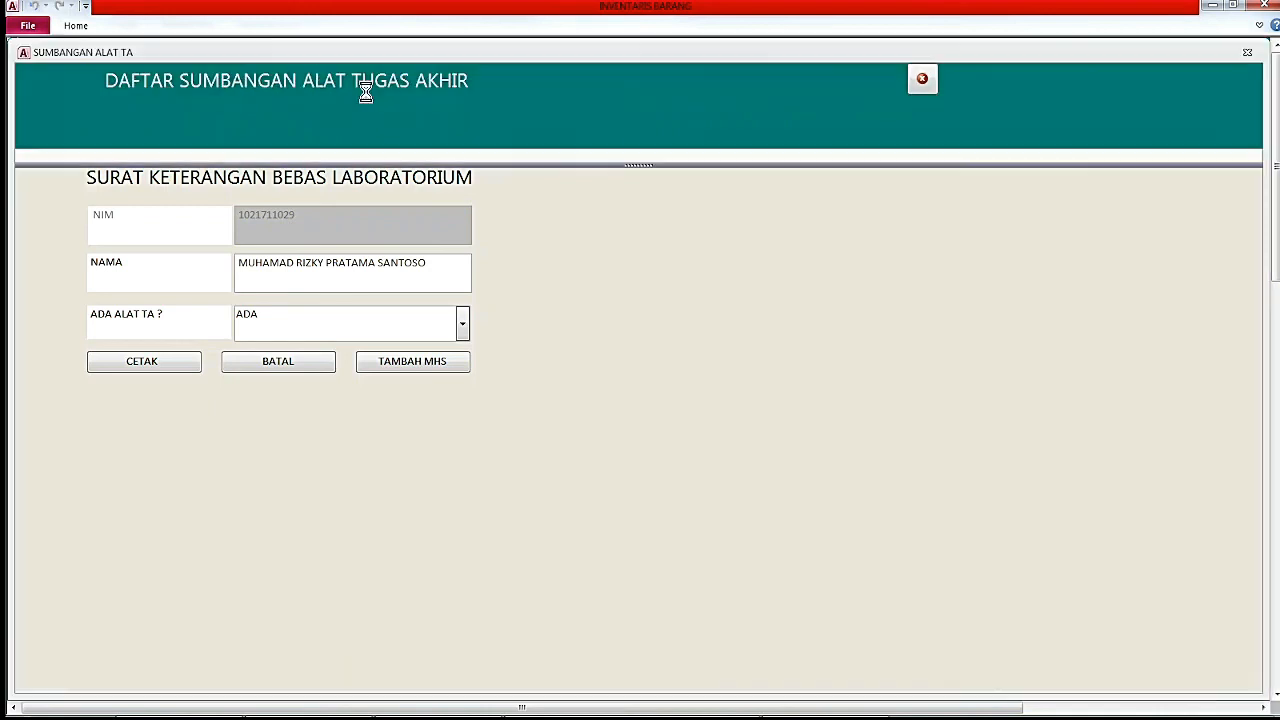
click(248, 191)
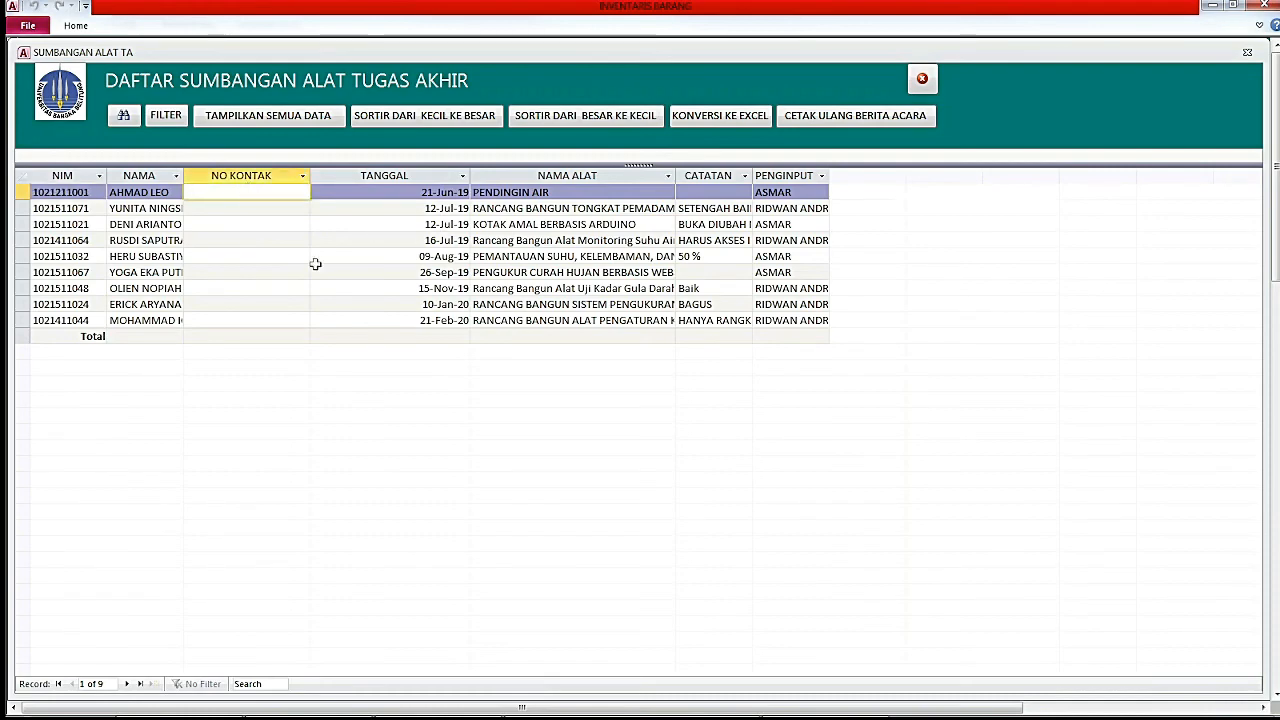
click(140, 337)
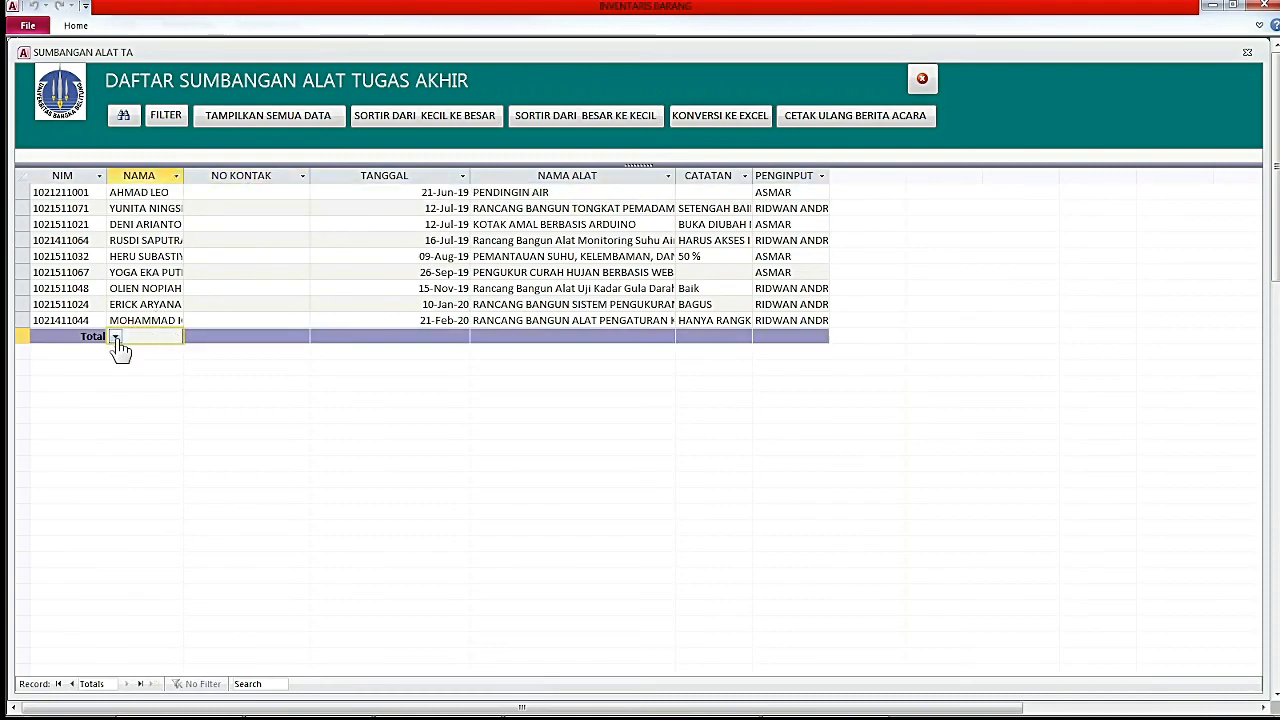
click(116, 337)
click(123, 366)
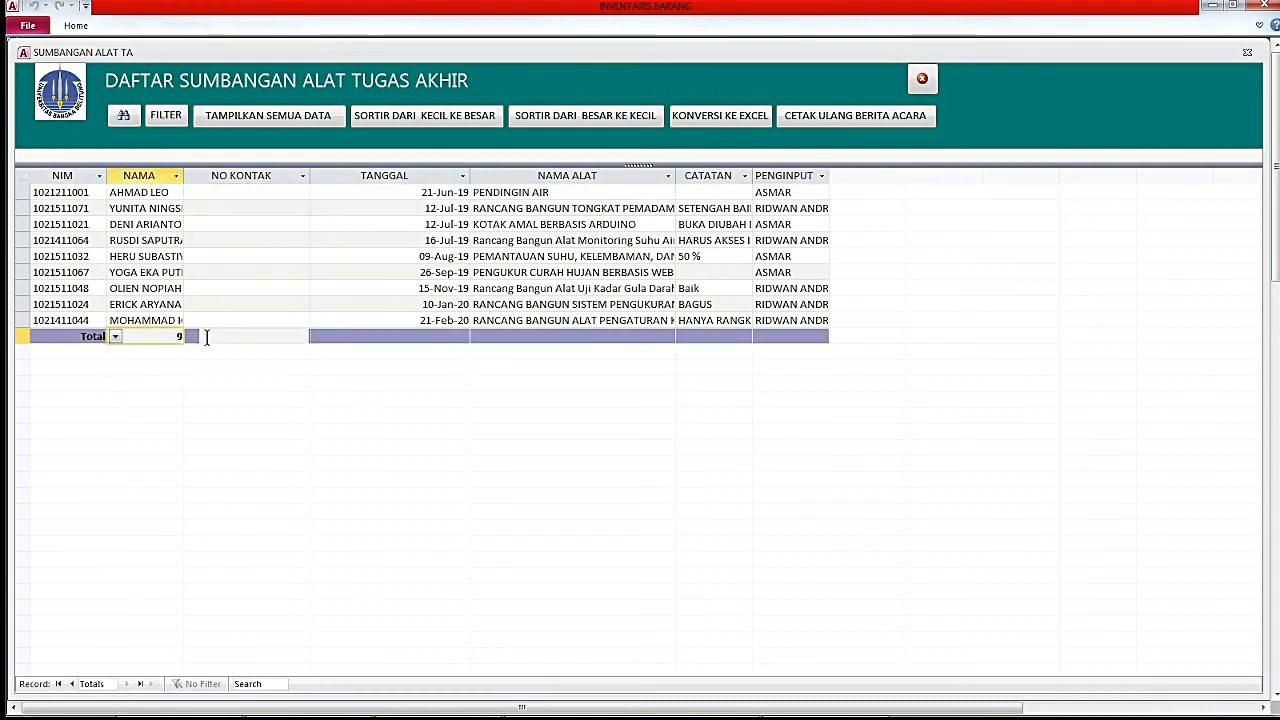
Check the 9-record count beside the NO KONTAK total, then close the donation list and form.
click(206, 337)
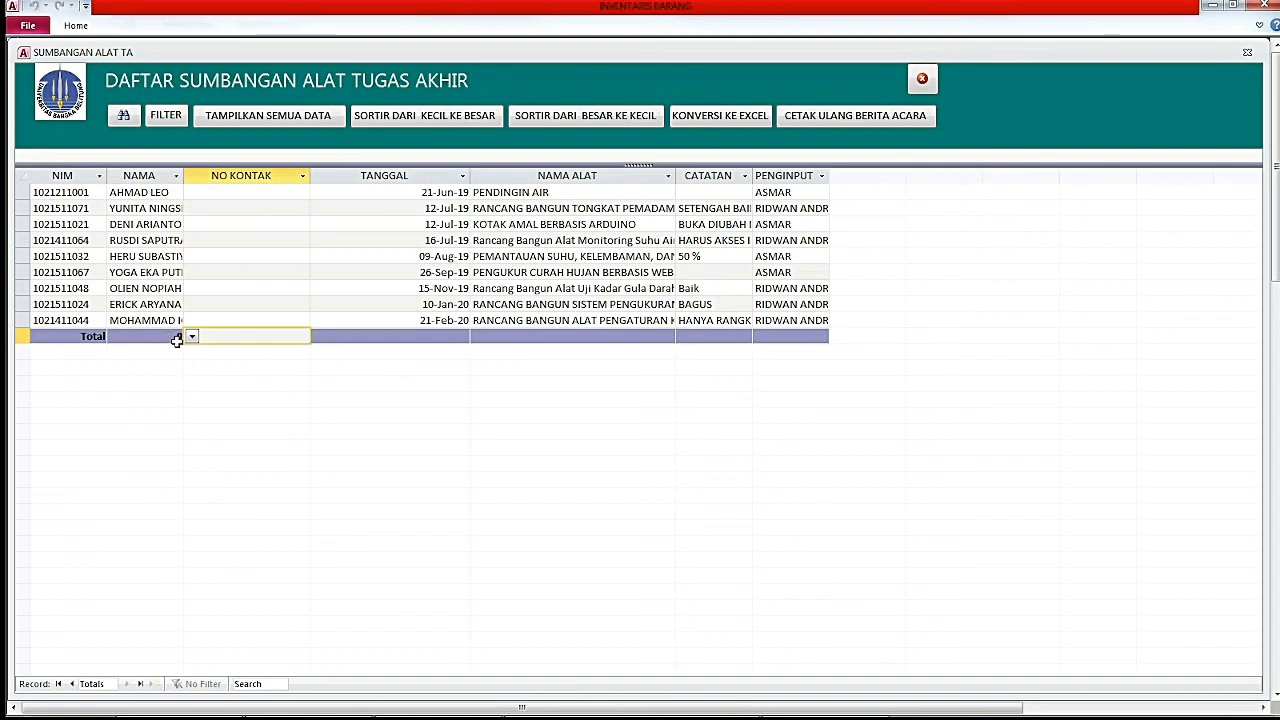
click(167, 338)
click(222, 335)
click(163, 339)
click(211, 336)
click(177, 337)
click(217, 336)
click(923, 81)
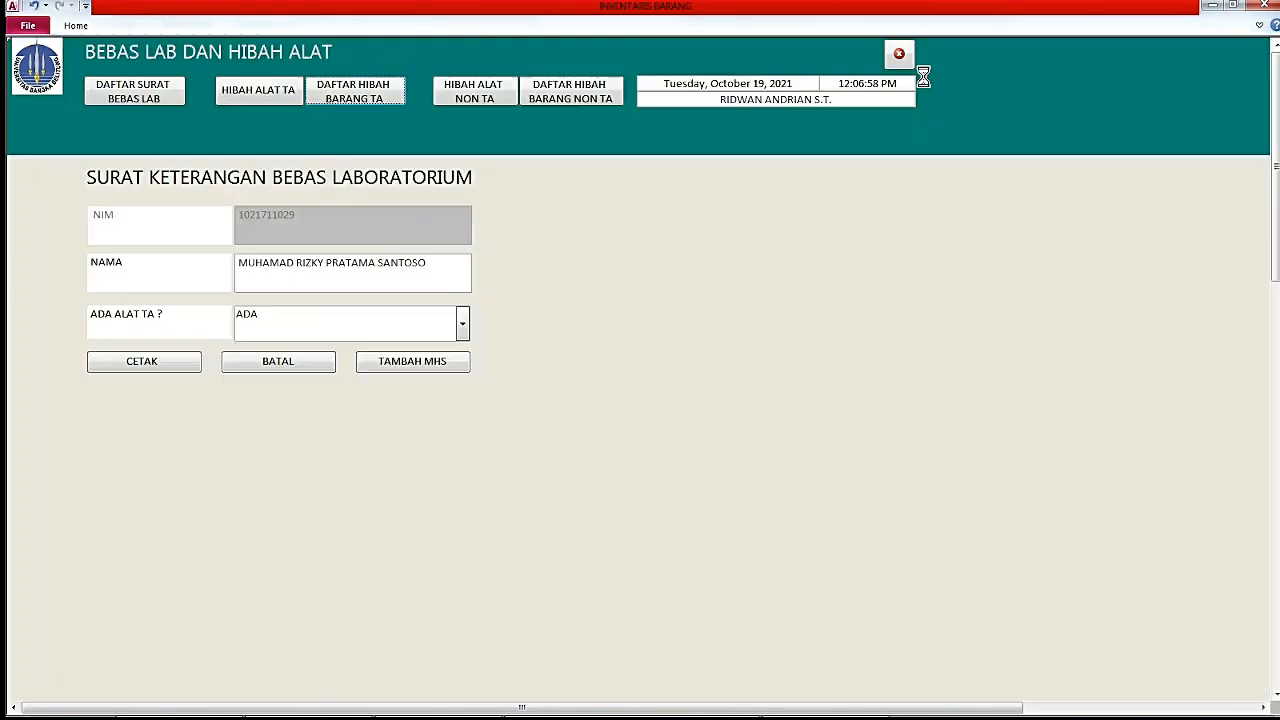
click(900, 60)
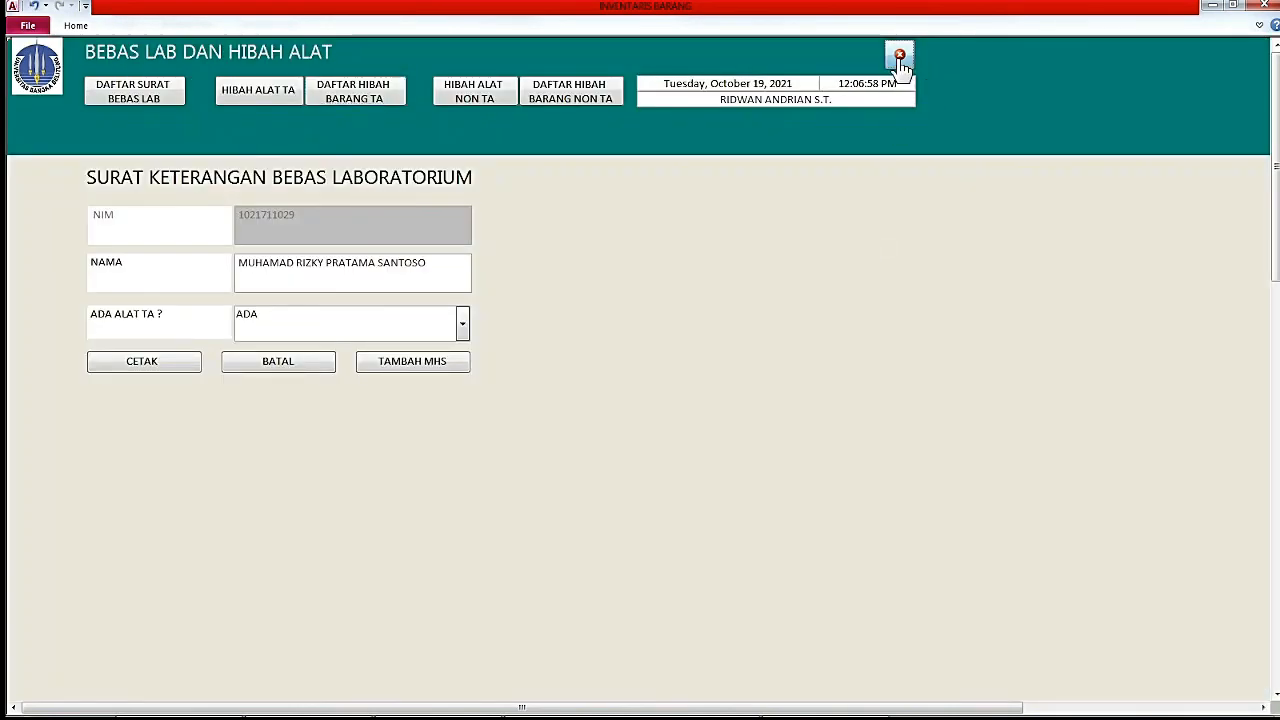